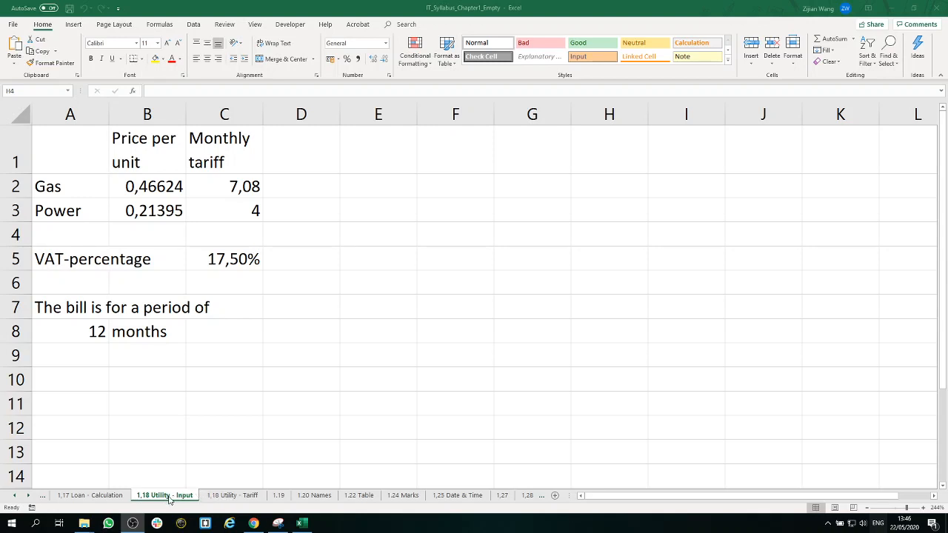
# Step: Examine the tariffs and wrapped headings on the 1,18 Utility - Input sheet and the meter readings and merged title on 1,18 Utility - Tariff
pyautogui.click(222, 497)
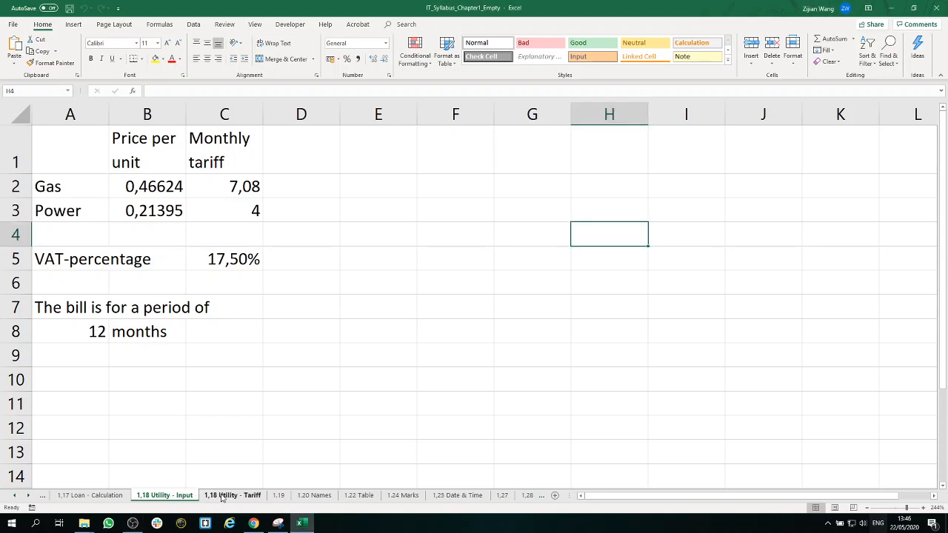
pyautogui.click(222, 498)
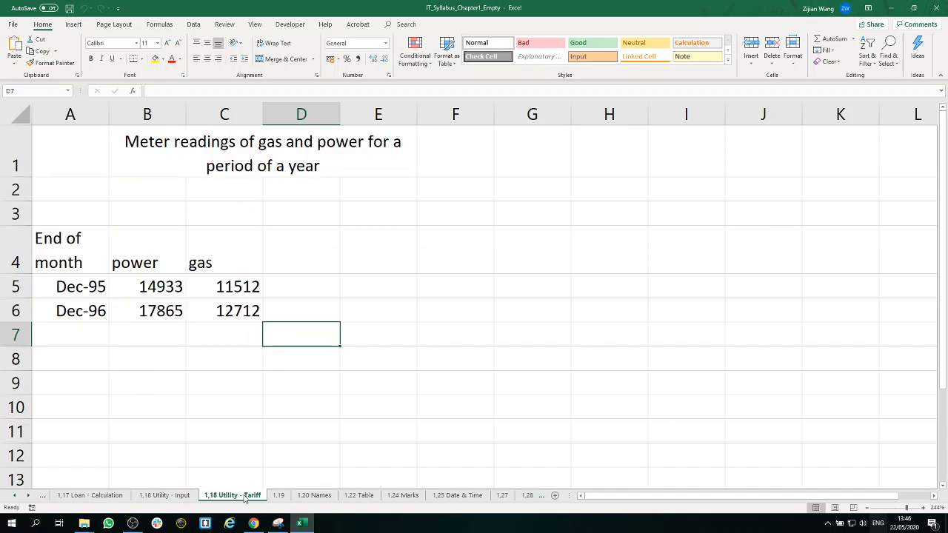
pyautogui.click(180, 497)
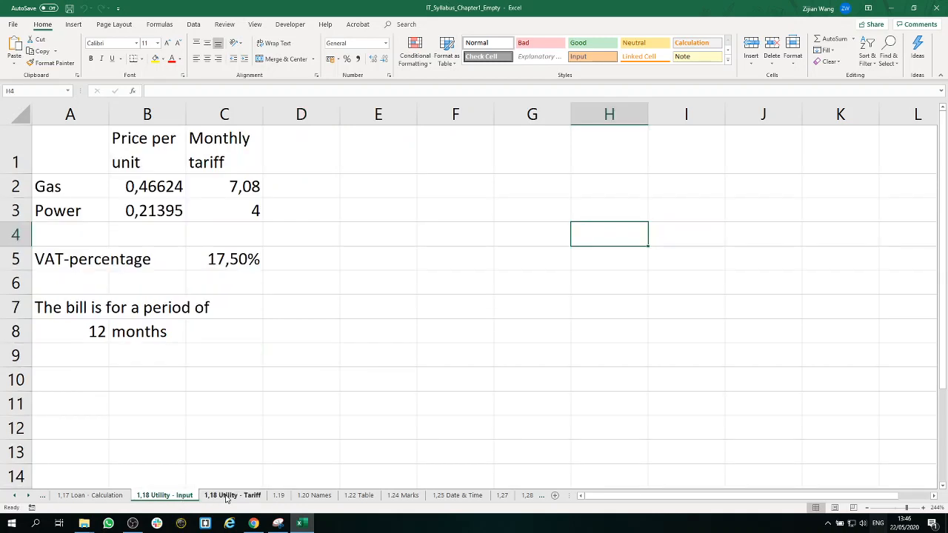
pyautogui.click(225, 498)
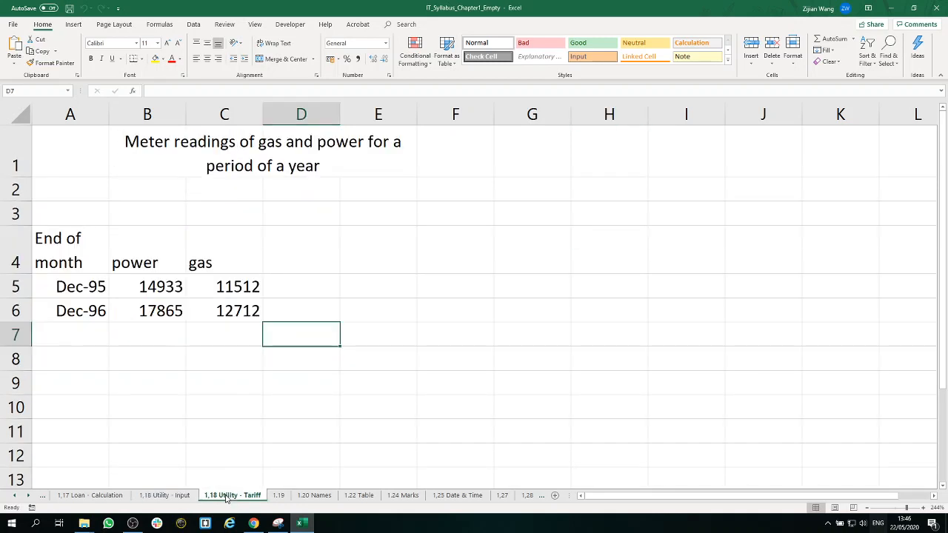
pyautogui.click(176, 497)
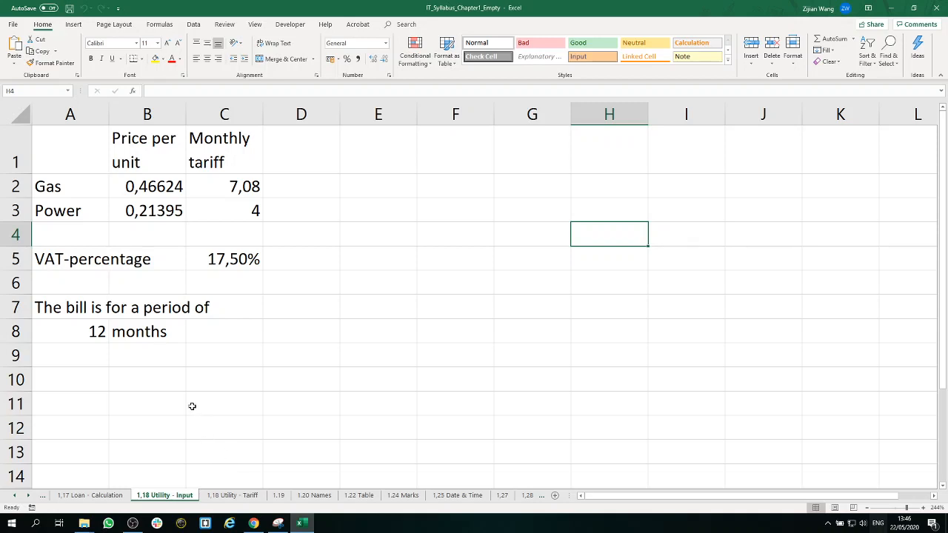
pyautogui.click(151, 146)
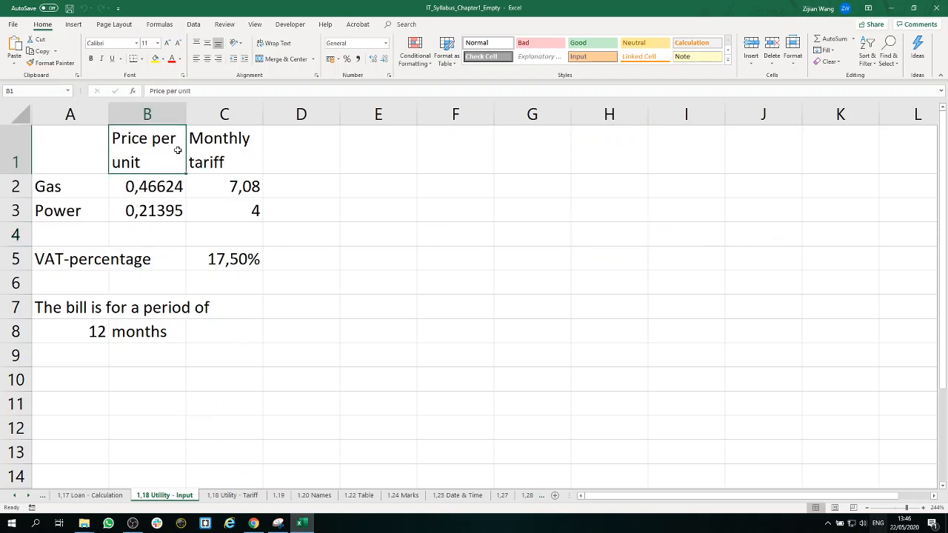
pyautogui.moveTo(178, 150); pyautogui.dragTo(239, 144)
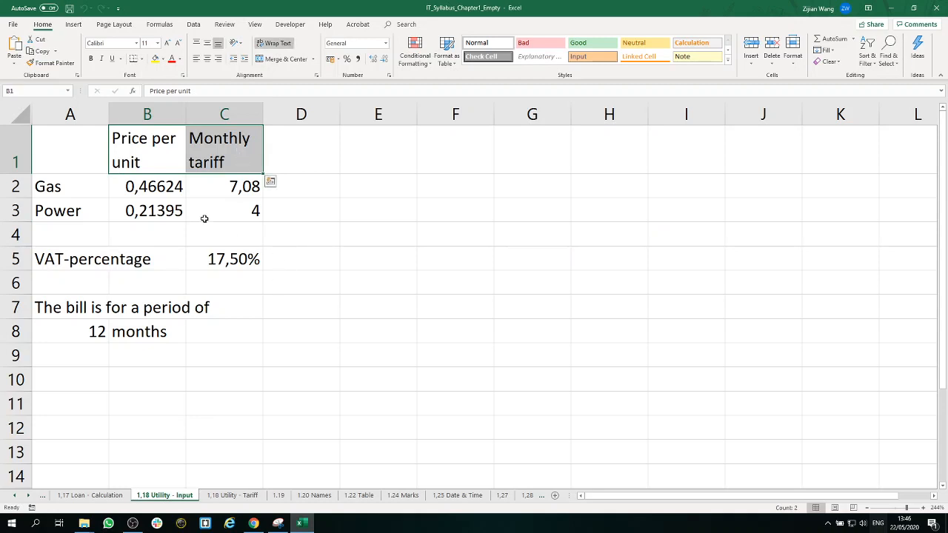
pyautogui.click(151, 148)
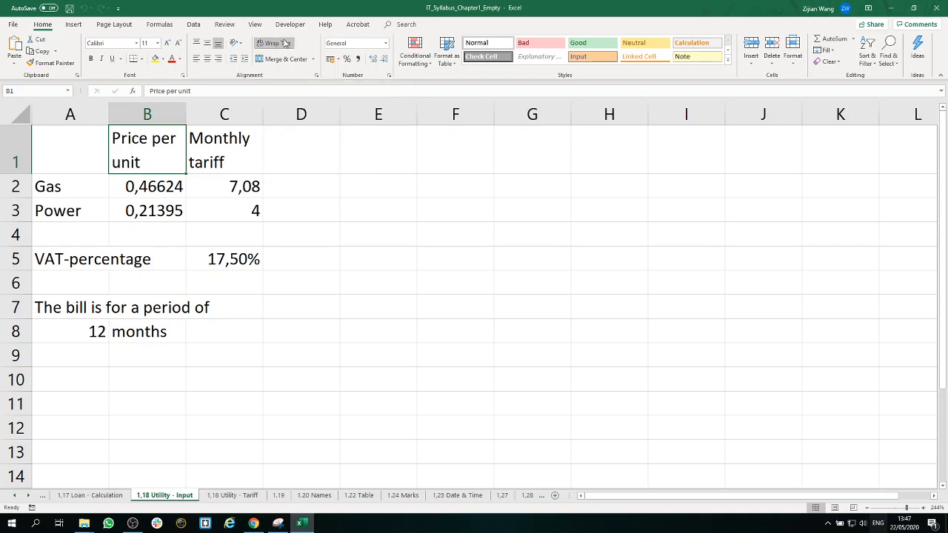
pyautogui.click(287, 267)
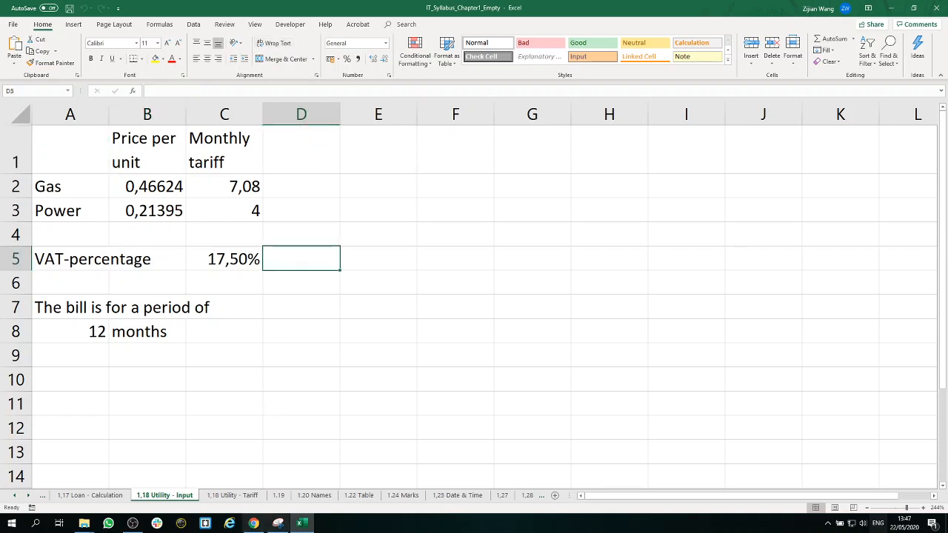
pyautogui.click(222, 495)
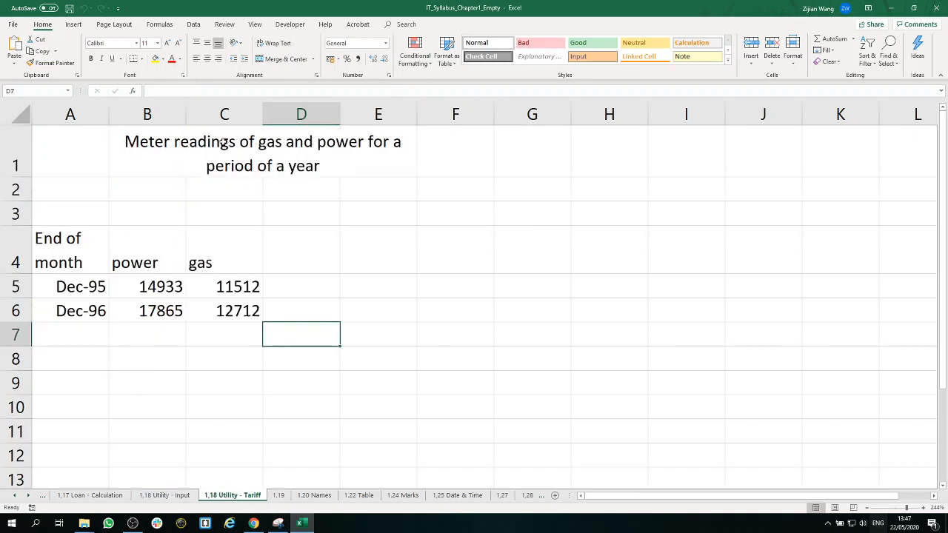
pyautogui.click(290, 148)
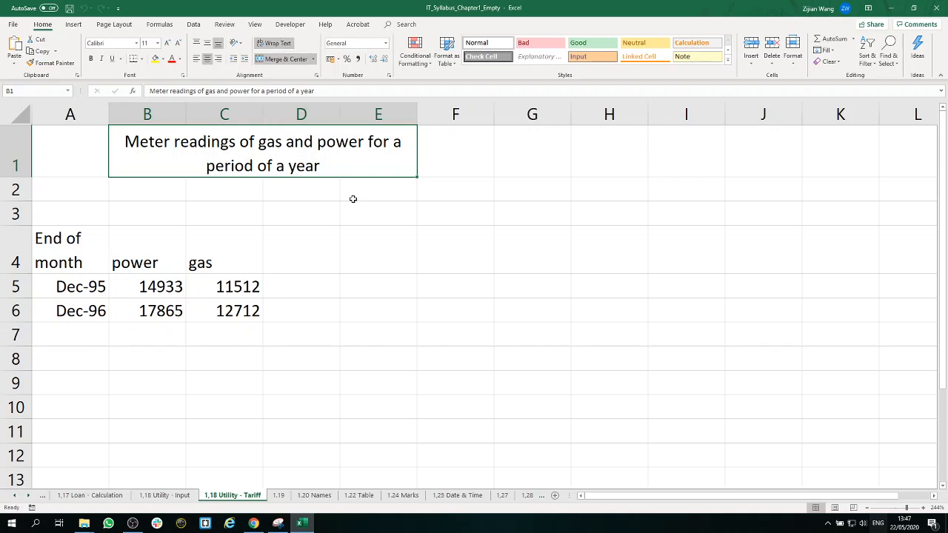
pyautogui.click(377, 245)
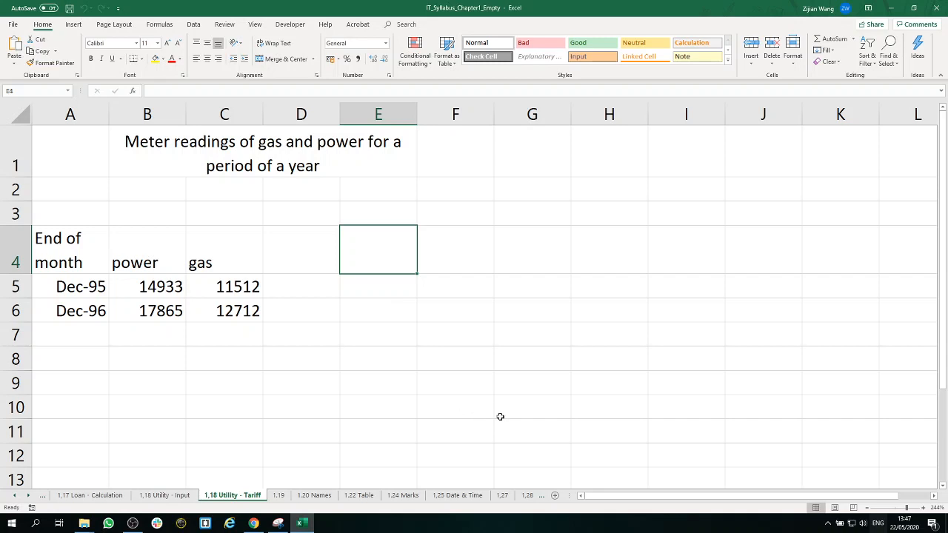
# Step: Add a new worksheet after 1,18 Utility - Tariff and name it "1,18 Utility - Gas"
pyautogui.click(555, 495)
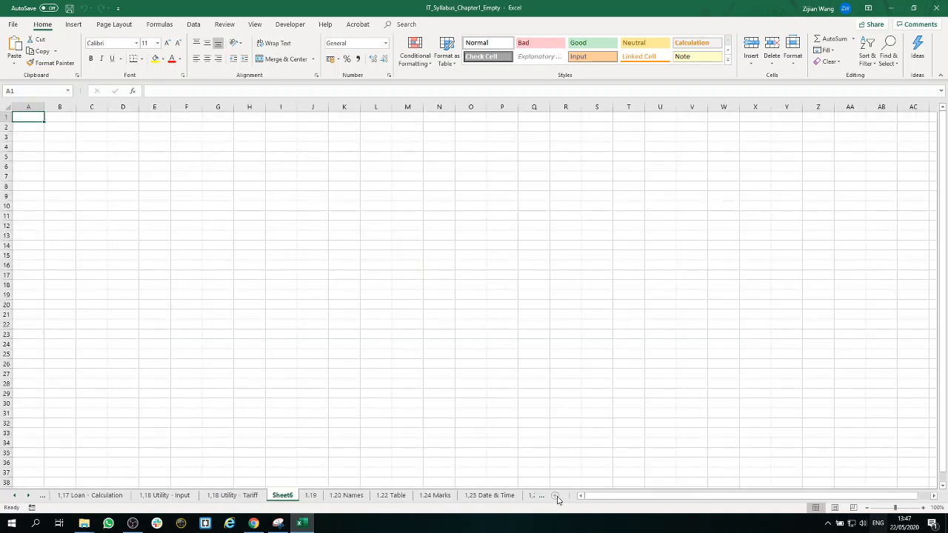
pyautogui.doubleClick(282, 495)
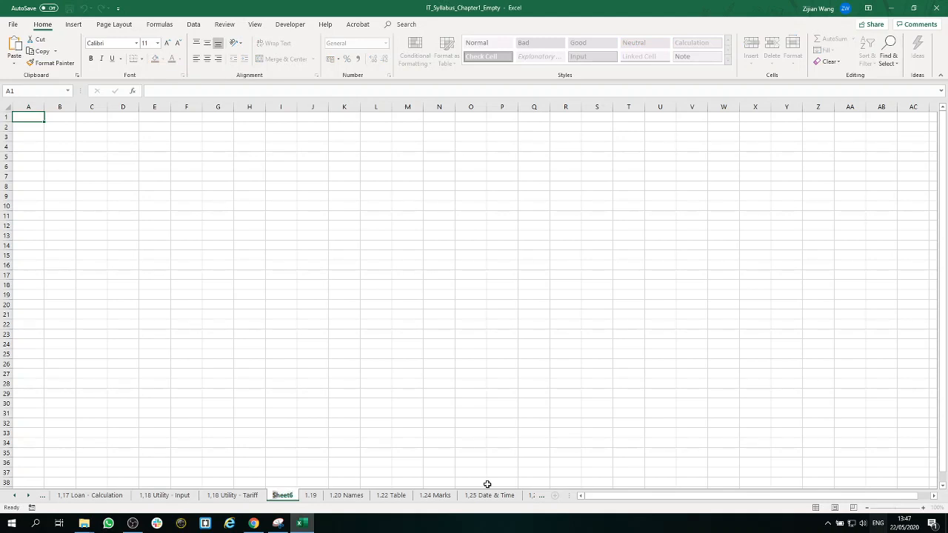
pyautogui.write('1,1')
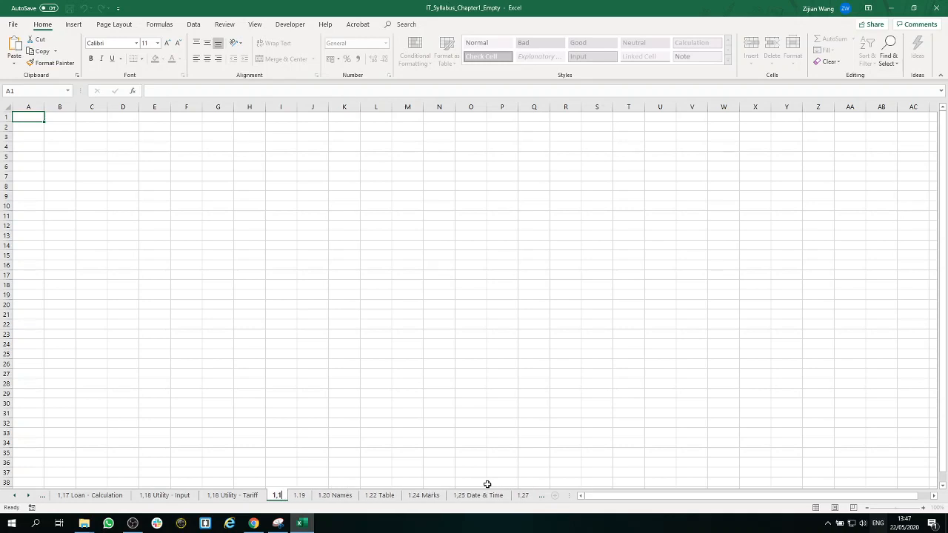
pyautogui.write('8 U')
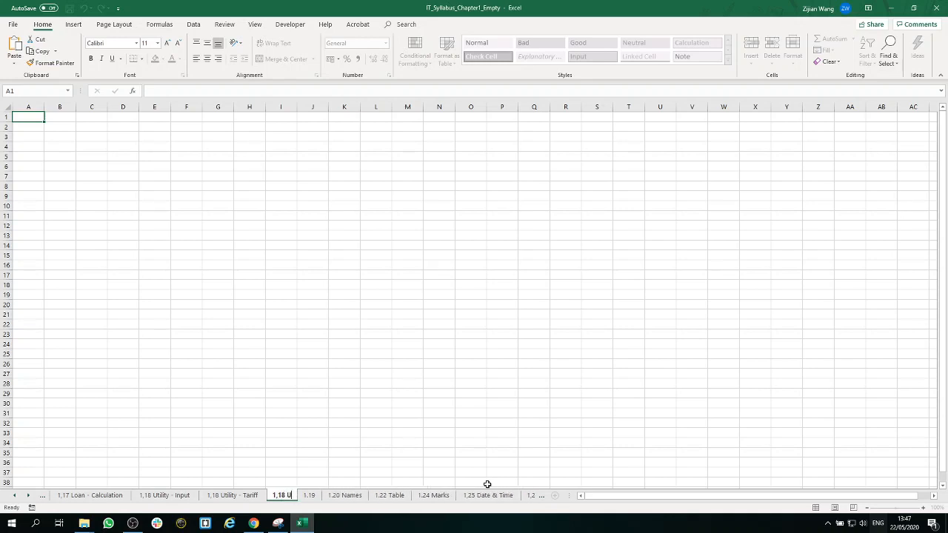
pyautogui.write('tili')
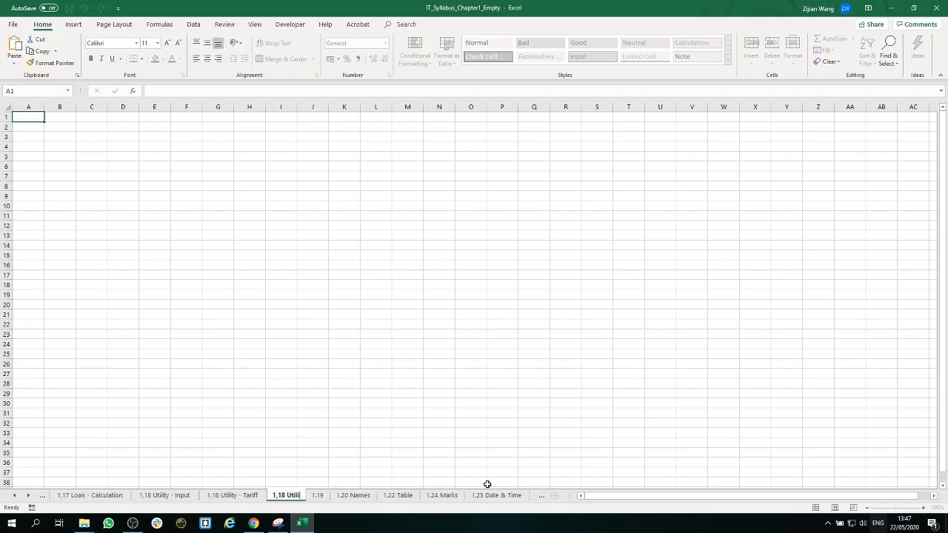
pyautogui.write('ty - Gas')
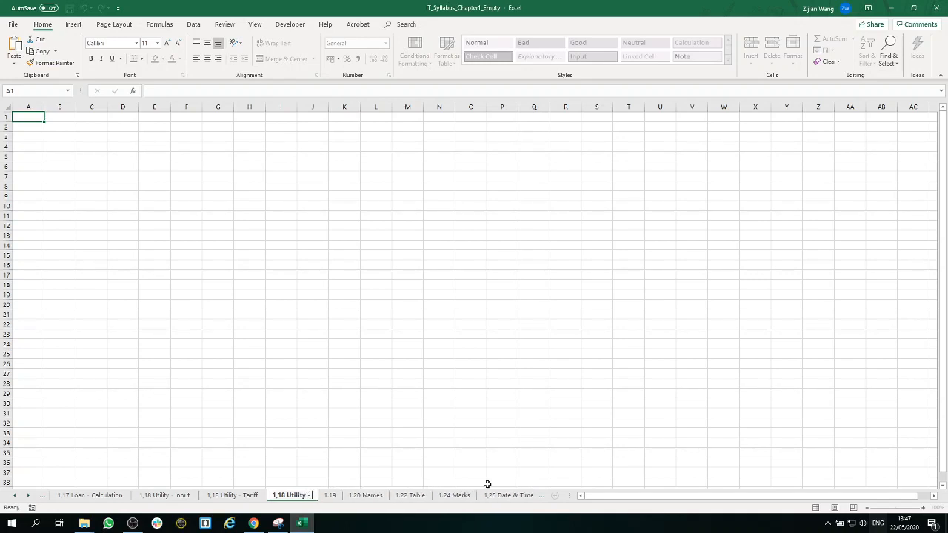
pyautogui.click(514, 451)
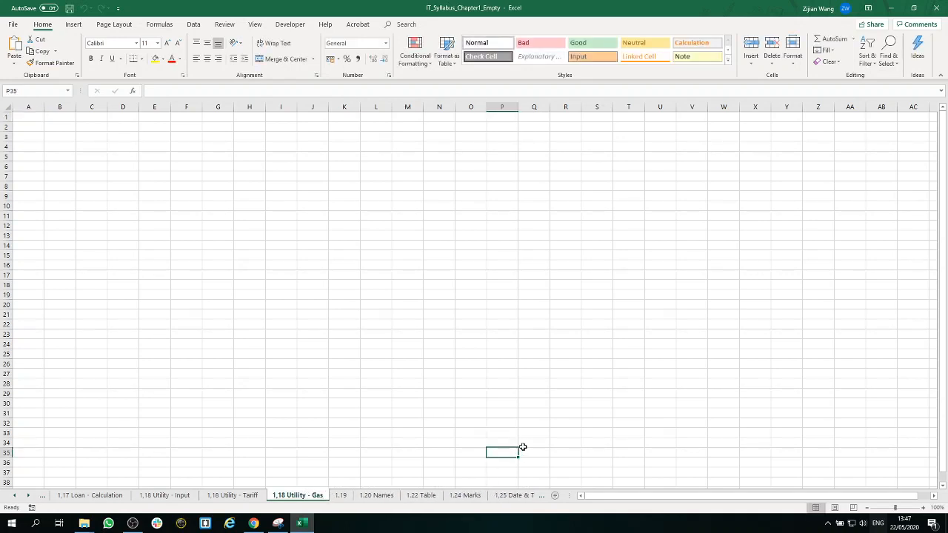
# Step: Add another worksheet after the Gas sheet and name it "1,18 Utility - Power"
pyautogui.click(556, 496)
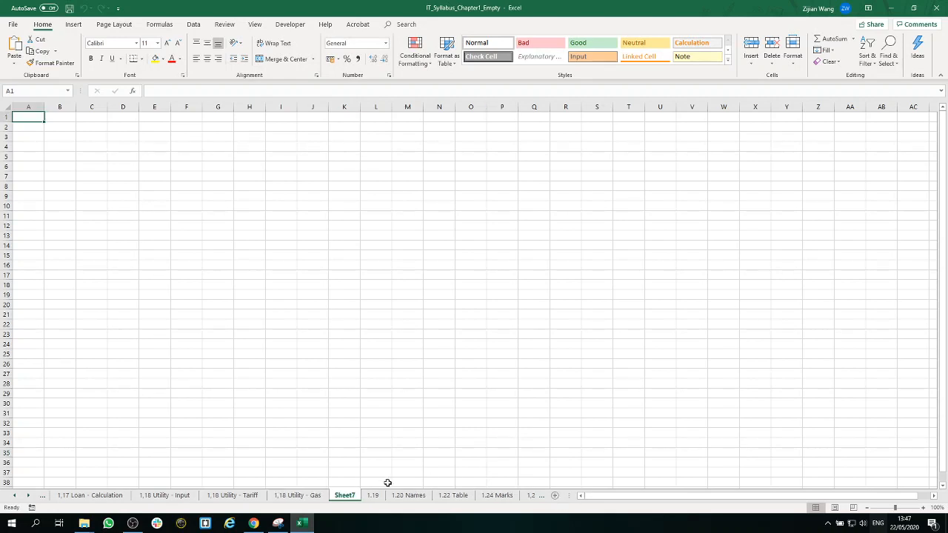
pyautogui.doubleClick(337, 496)
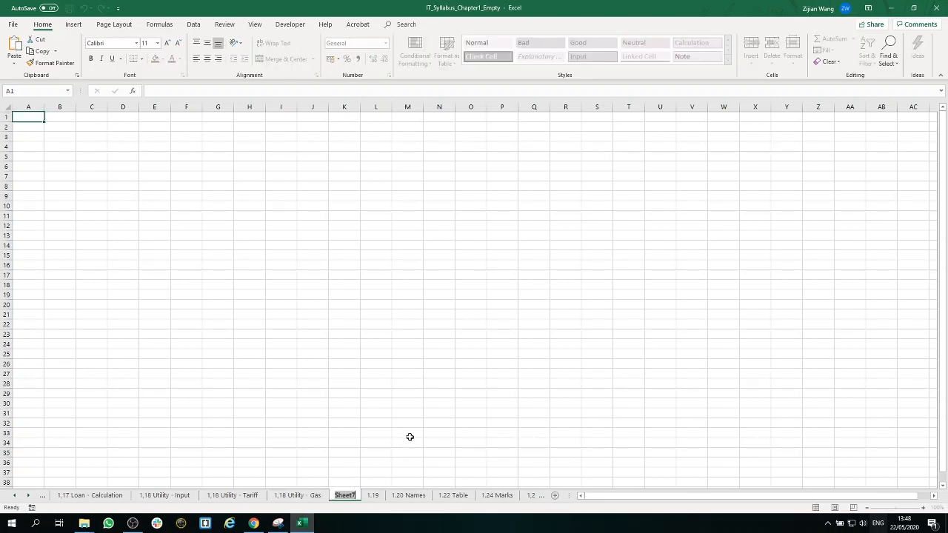
pyautogui.write('1,18 U')
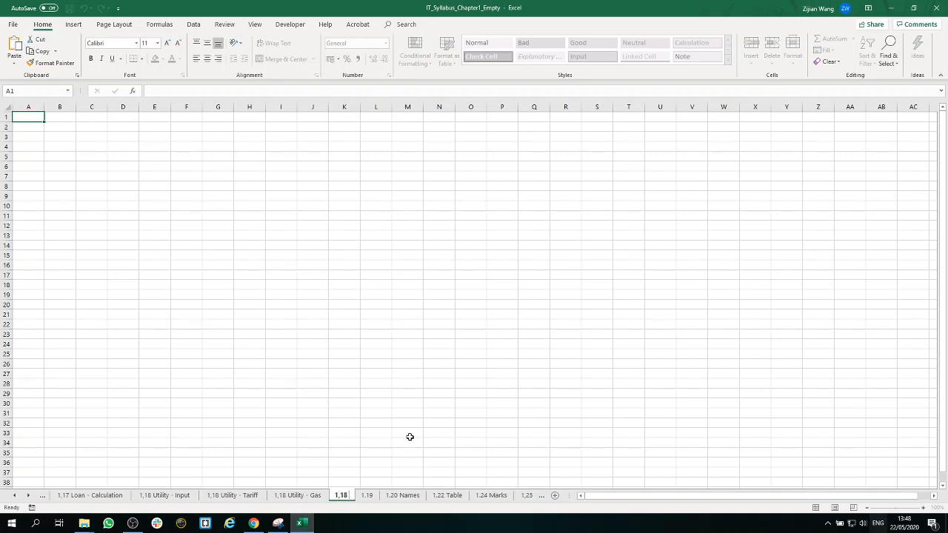
pyautogui.write('til')
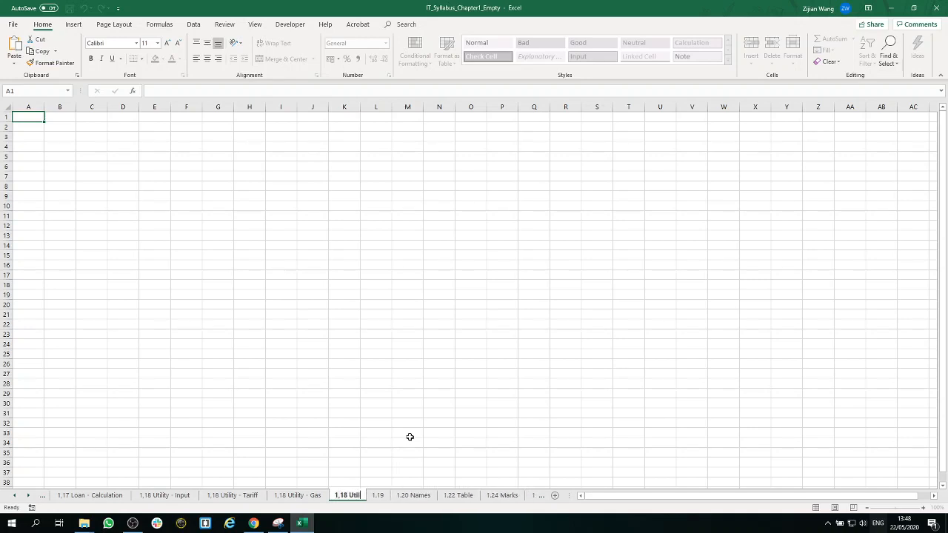
pyautogui.write('ity - Power')
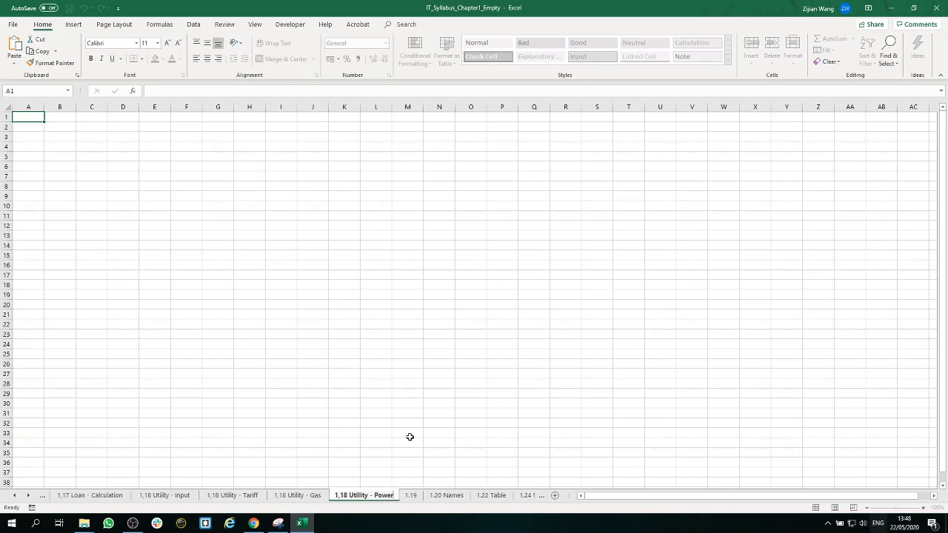
pyautogui.click(425, 421)
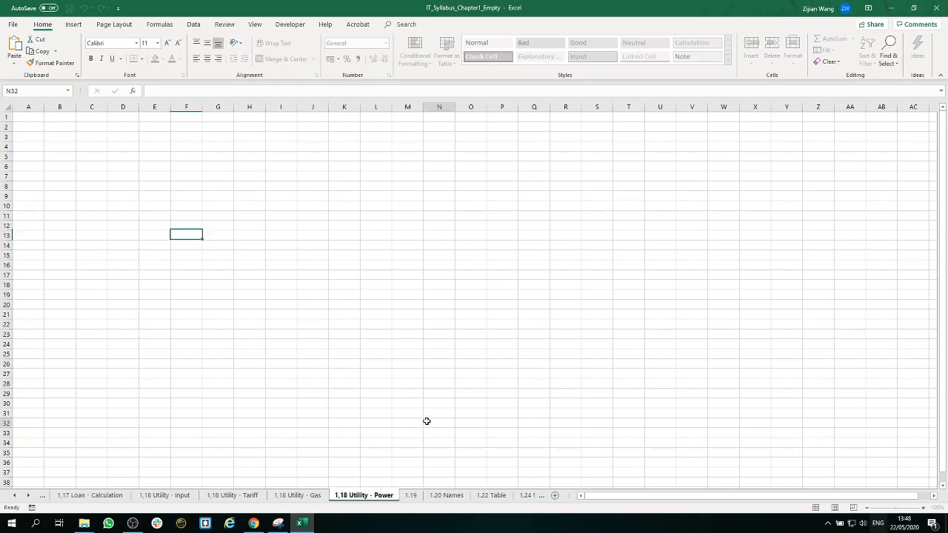
# Step: Enter the title "Gas" in cell A1 of the 1,18 Utility - Gas sheet
pyautogui.click(314, 495)
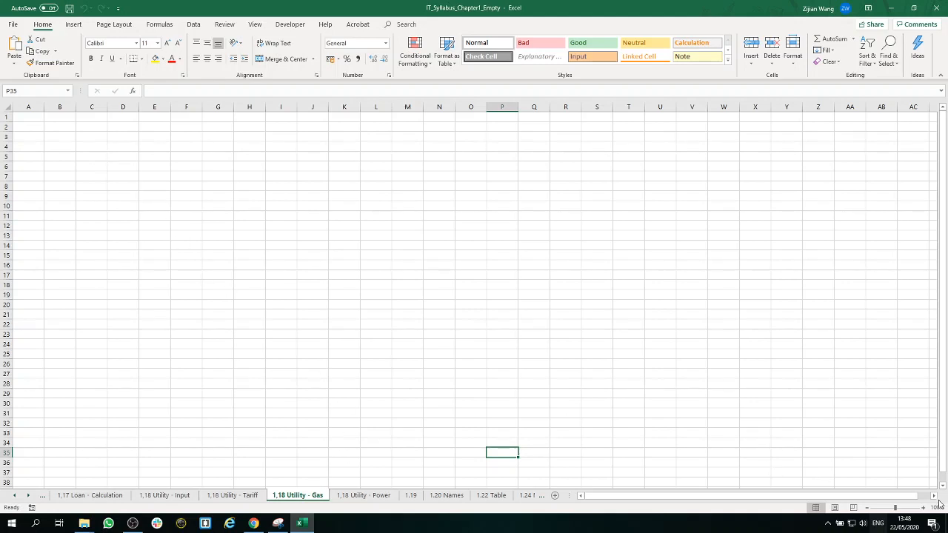
pyautogui.click(908, 509)
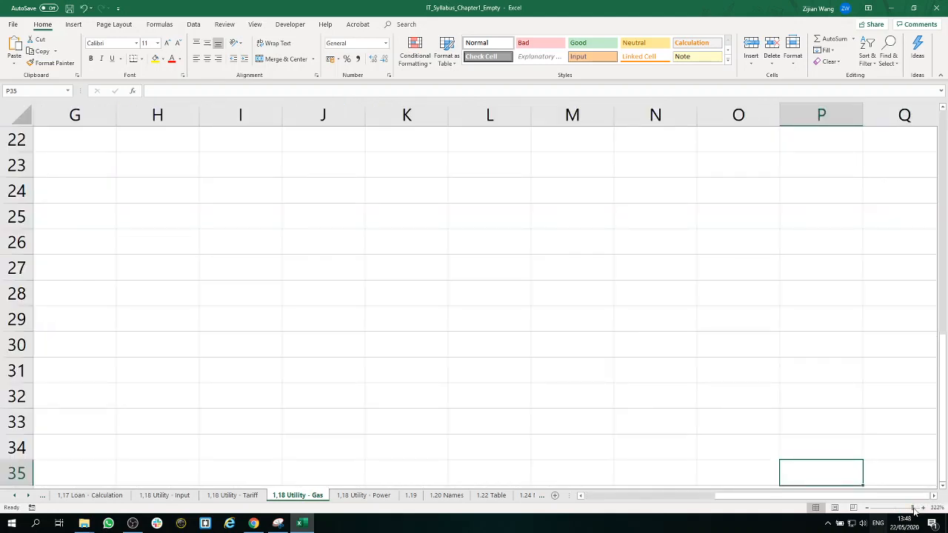
pyautogui.click(913, 509)
pyautogui.scroll(1, 359, 333)
pyautogui.scroll(8, 359, 333)
pyautogui.moveTo(713, 495); pyautogui.dragTo(592, 497)
pyautogui.click(95, 150)
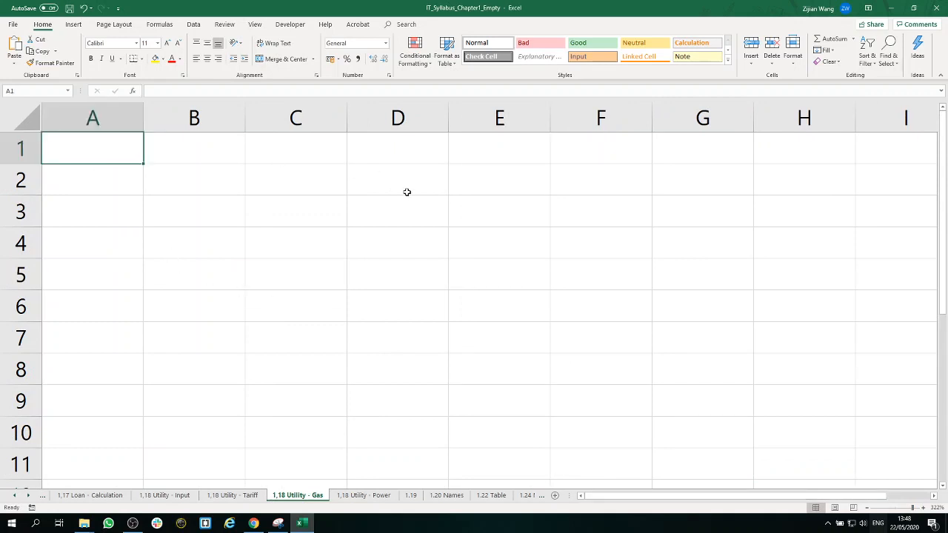
pyautogui.write('Gas')
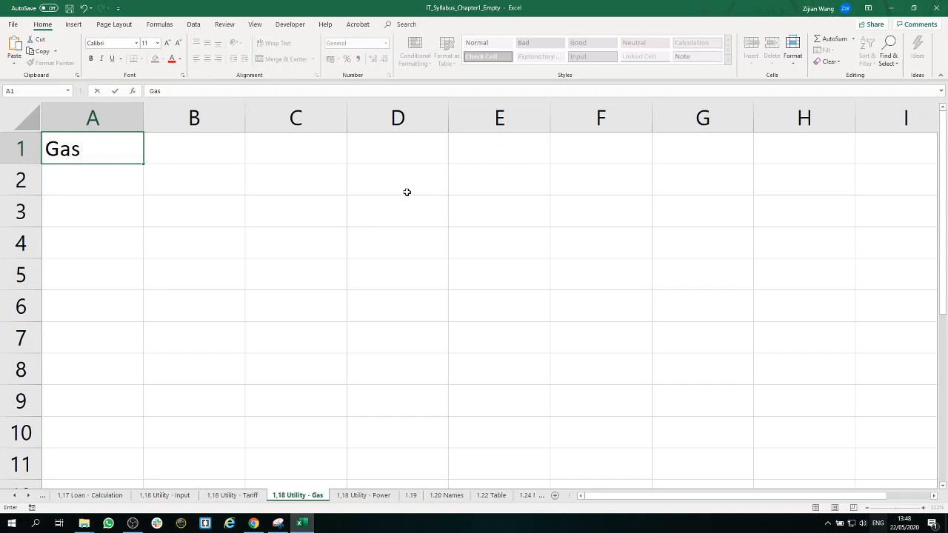
pyautogui.press('Return')
pyautogui.press('Return')
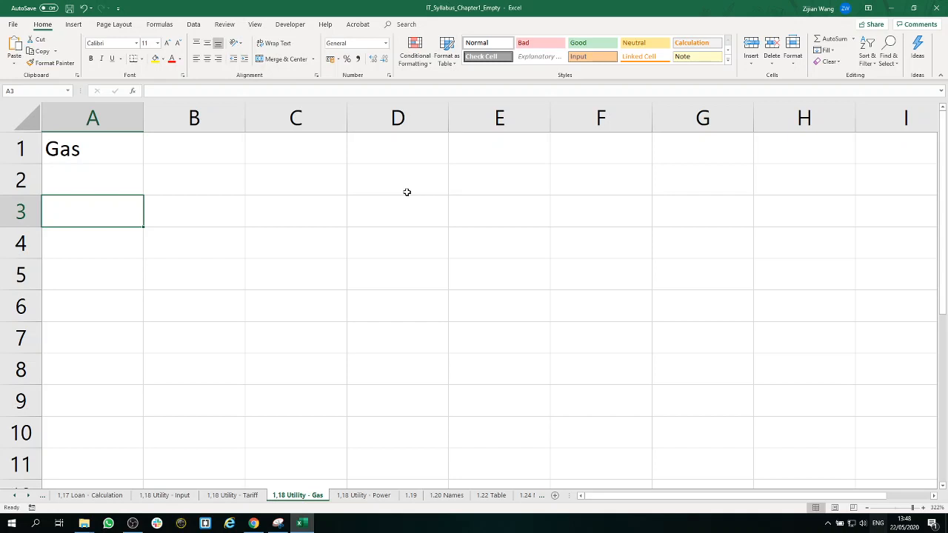
pyautogui.write('Year')
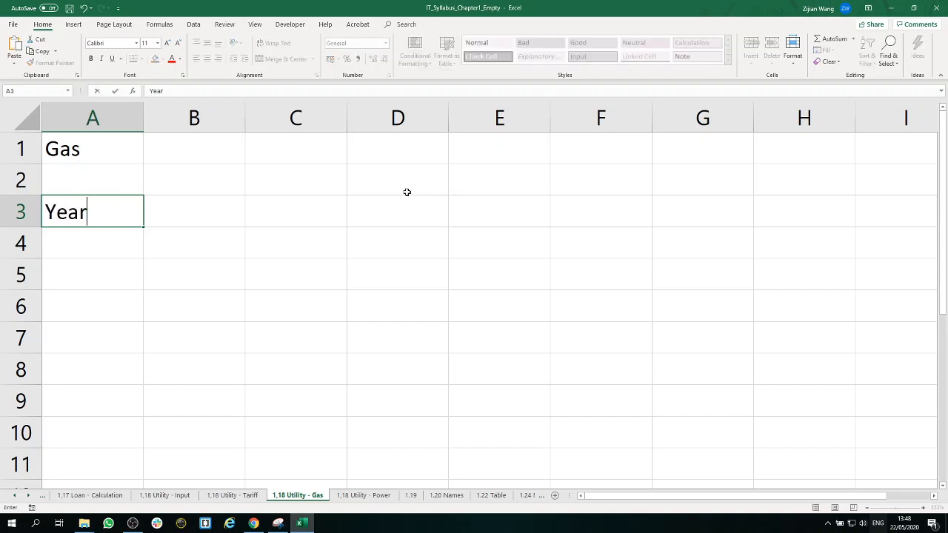
pyautogui.press('BackSpace')
pyautogui.press('BackSpace')
pyautogui.press('BackSpace')
pyautogui.press('BackSpace')
pyautogui.press('BackSpace')
pyautogui.press('Return')
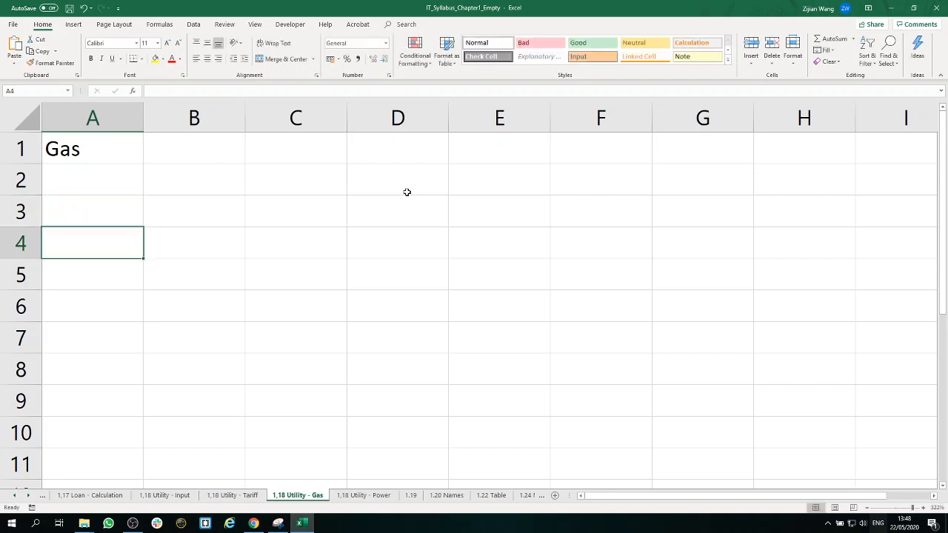
# Step: Enter the row label "Year 1996" in cell A4 and the heading "usage" in cell B3
pyautogui.write('Year 1996')
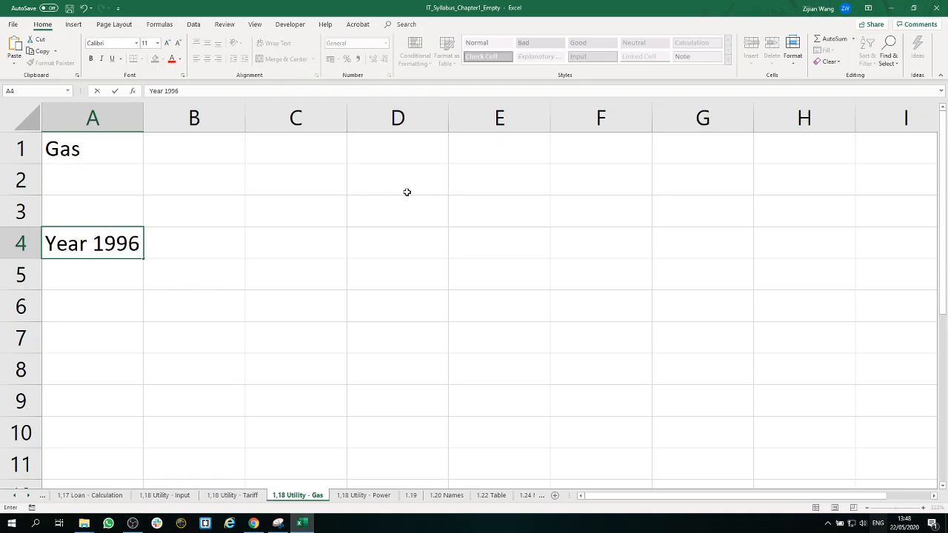
pyautogui.press('Tab')
pyautogui.press('Up')
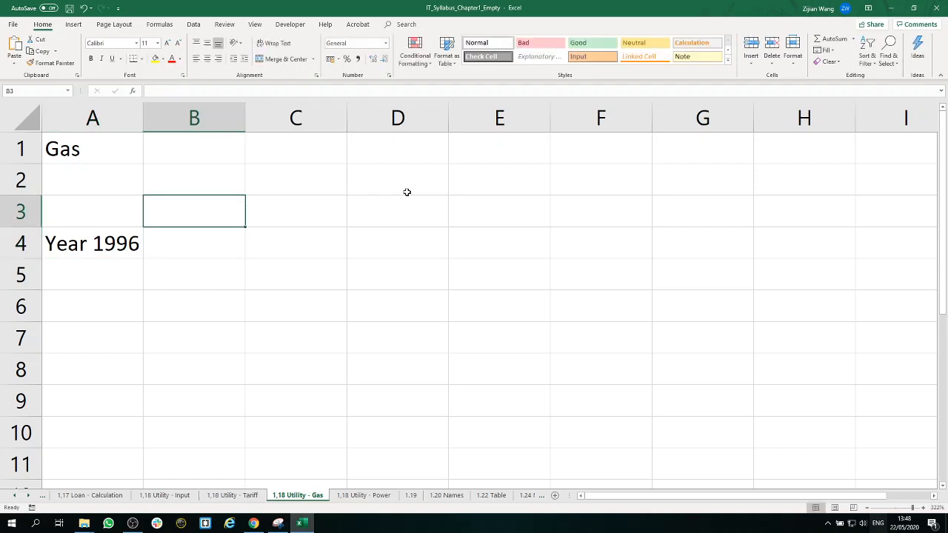
pyautogui.write('usage')
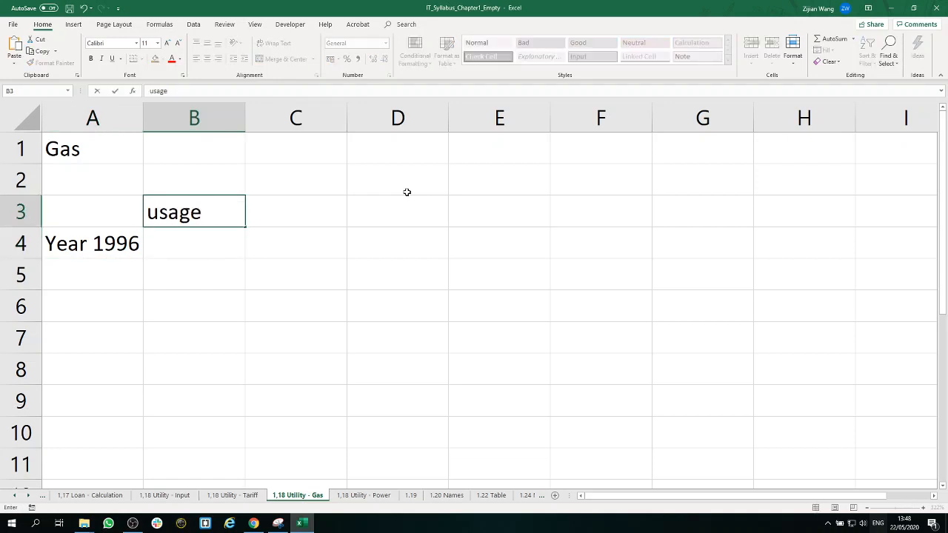
# Step: Enter the heading "price per m3" in cell C3 and wrap its text
pyautogui.press('Tab')
pyautogui.write('pr')
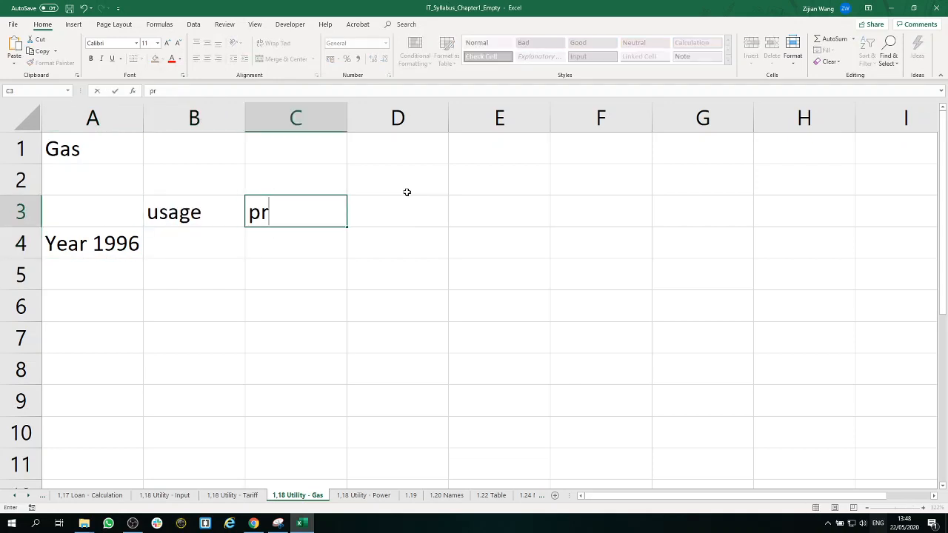
pyautogui.write('ice per ')
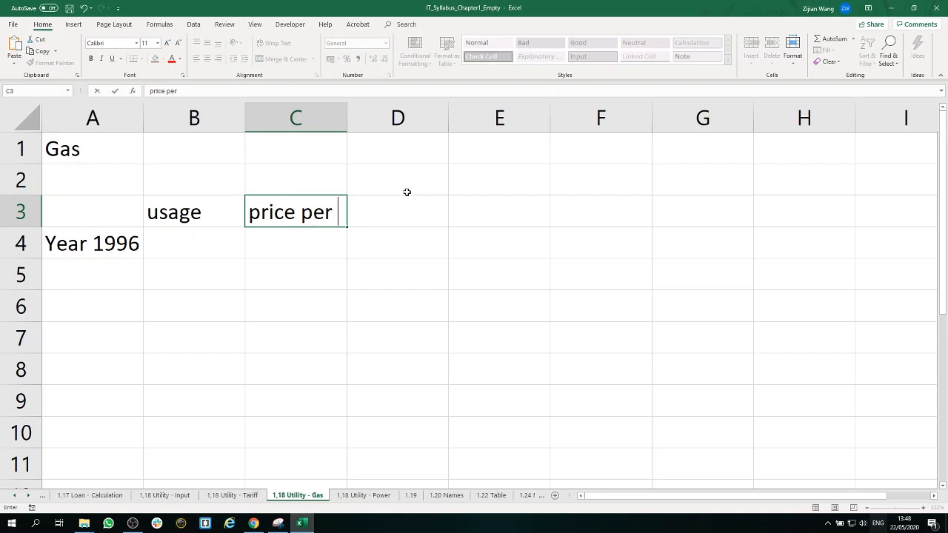
pyautogui.write('cu')
pyautogui.press('BackSpace')
pyautogui.press('BackSpace')
pyautogui.write('m3')
pyautogui.click(342, 231)
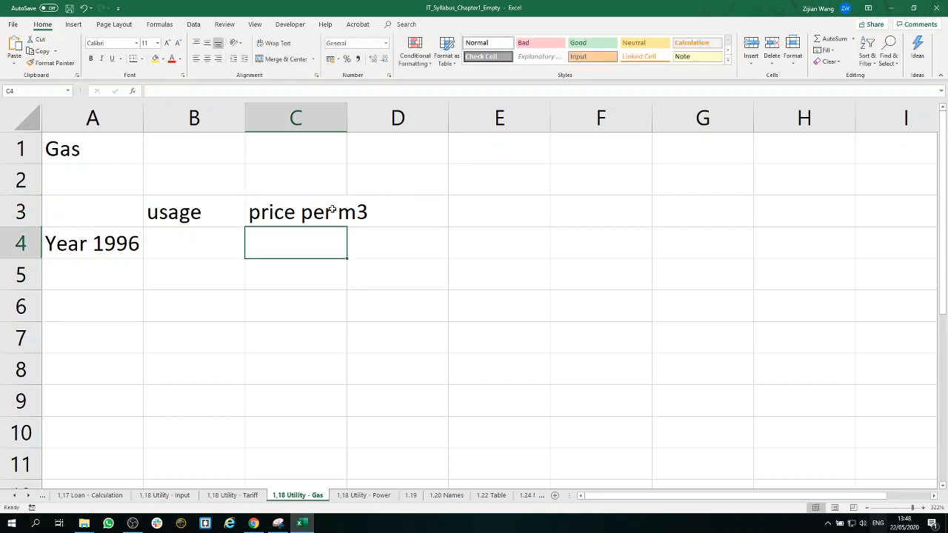
pyautogui.click(314, 210)
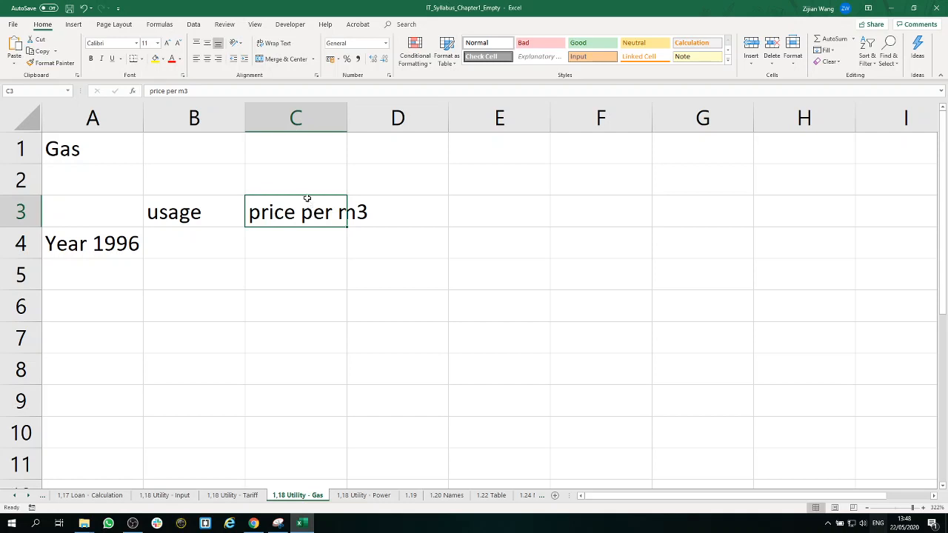
pyautogui.click(283, 47)
# Step: Enter the heading "amount excl. VAT" in cell D3 and wrap its text
pyautogui.click(414, 251)
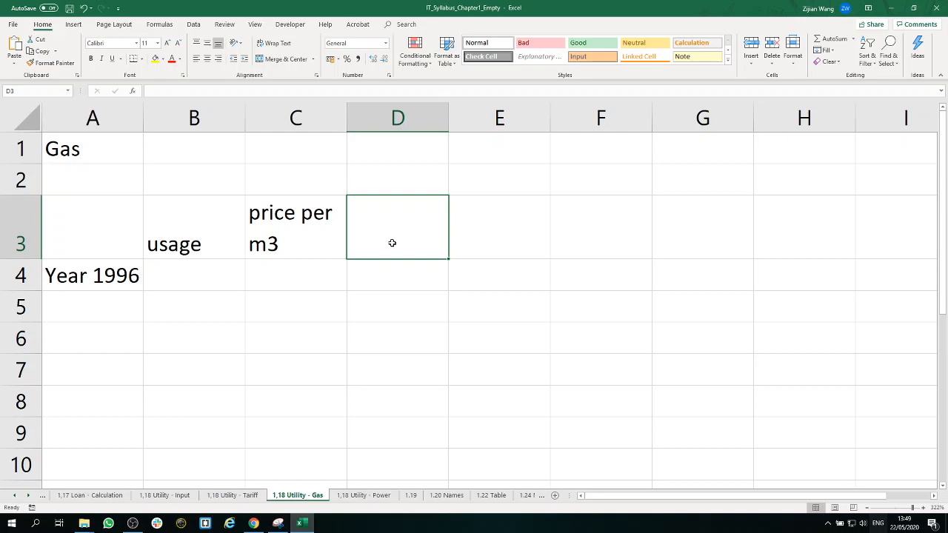
pyautogui.write('amount ')
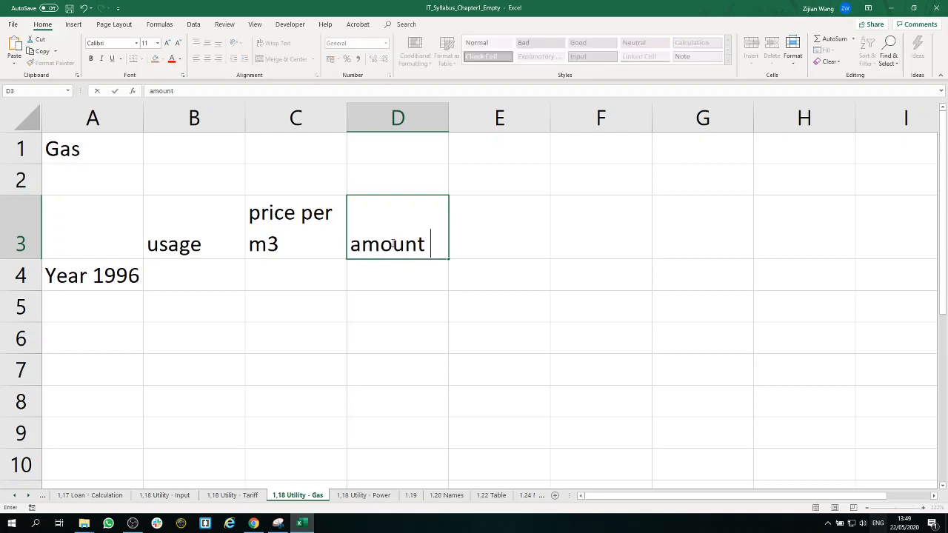
pyautogui.write('exc')
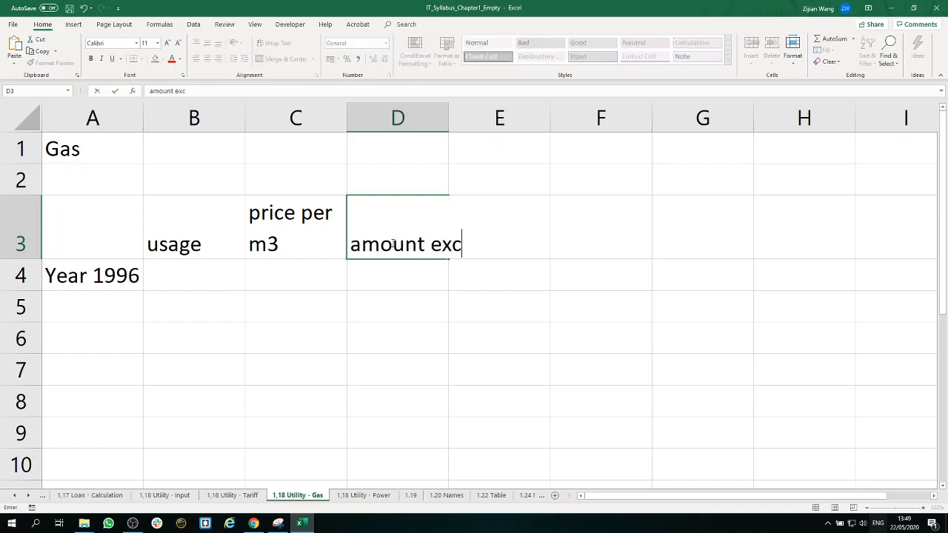
pyautogui.write('l. VAT')
pyautogui.click(439, 285)
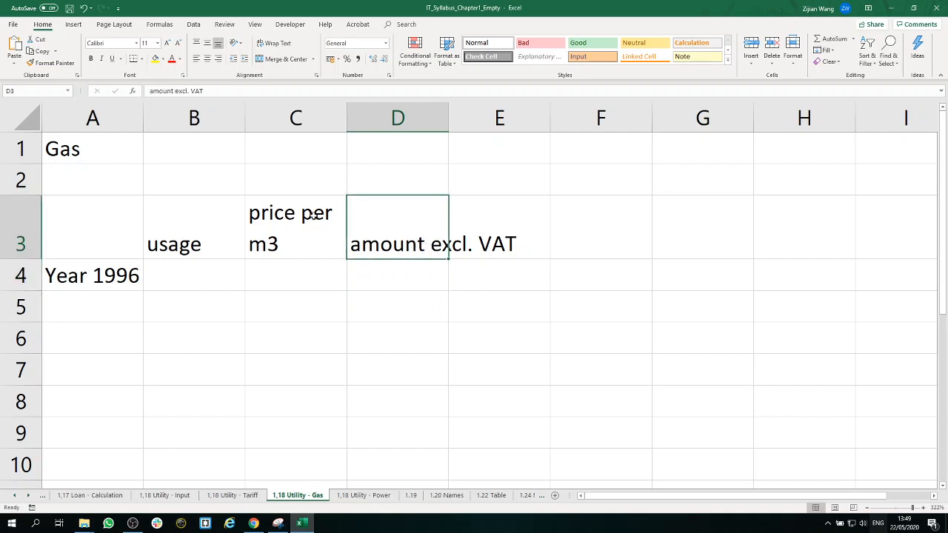
pyautogui.click(274, 44)
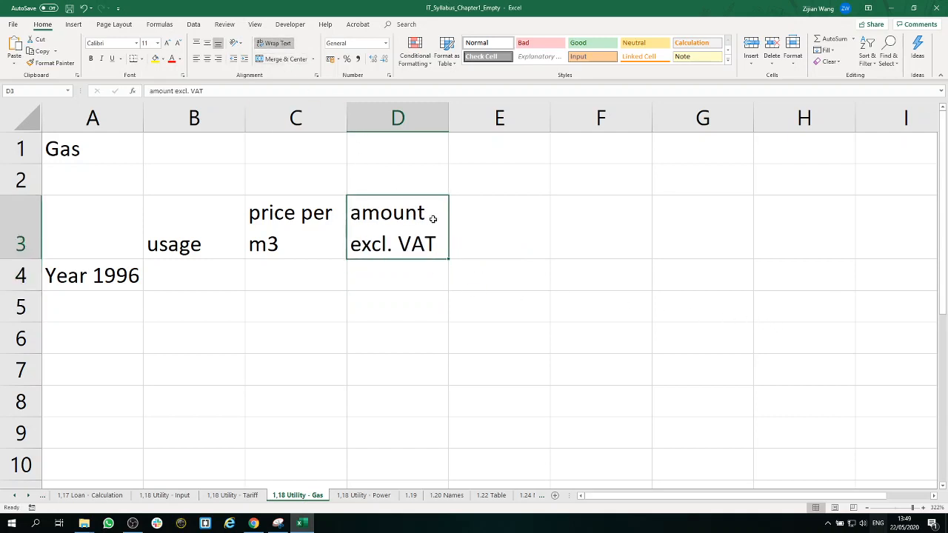
# Step: Enter the headings "VAT" in cell E3 and "total incl. VAT" in cell F3, with the F3 text wrapped
pyautogui.click(480, 241)
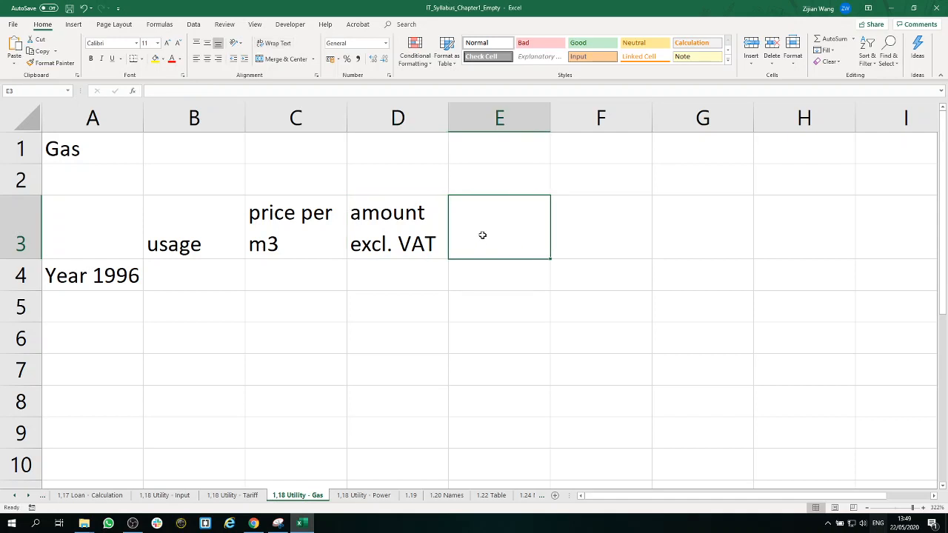
pyautogui.write('VAT')
pyautogui.press('Tab')
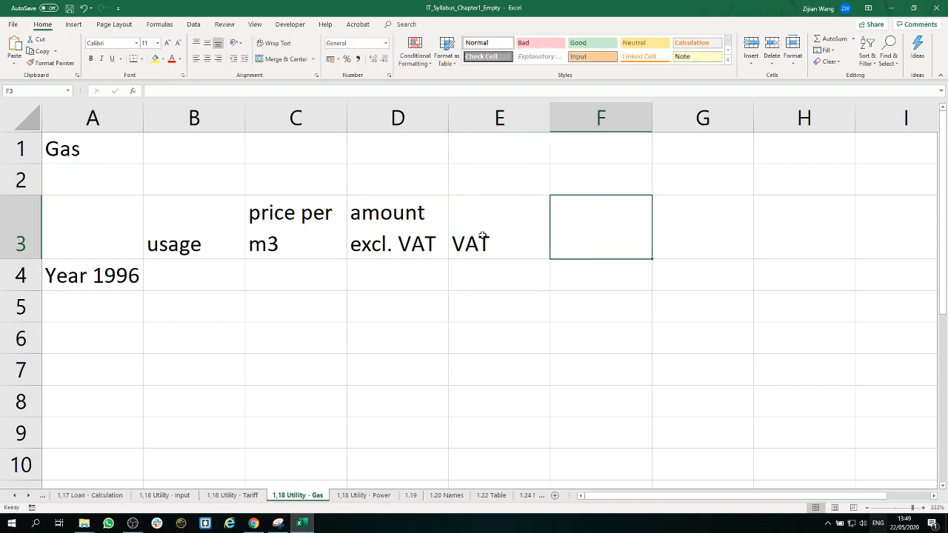
pyautogui.write('tota')
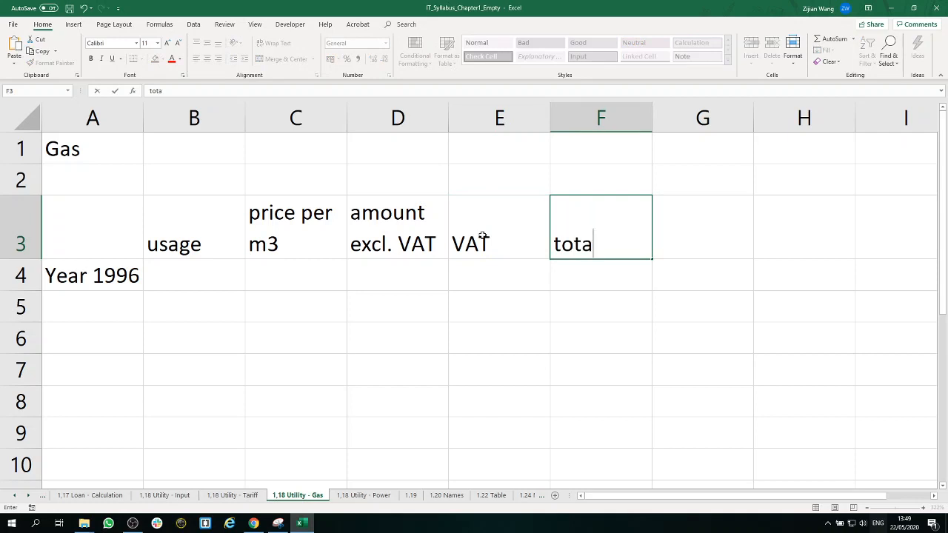
pyautogui.write('l incl. VAT')
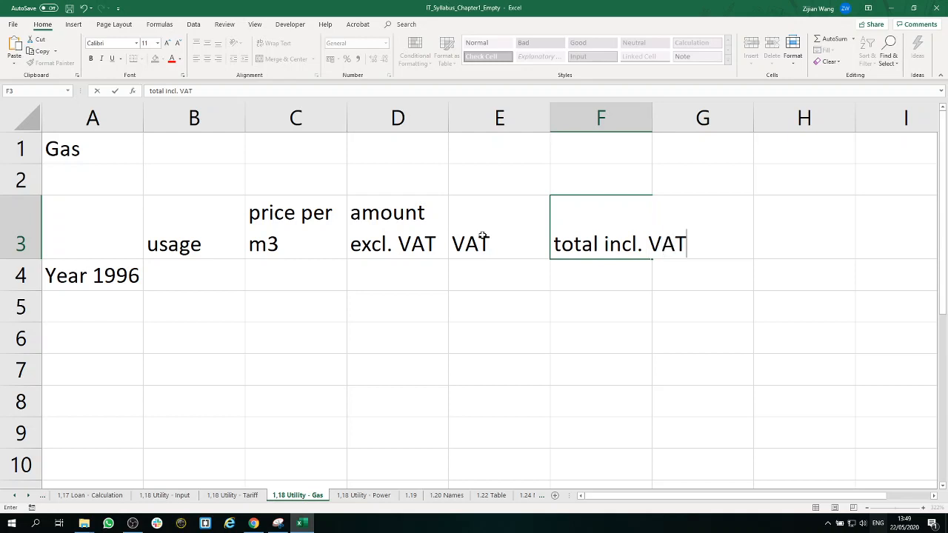
pyautogui.click(686, 357)
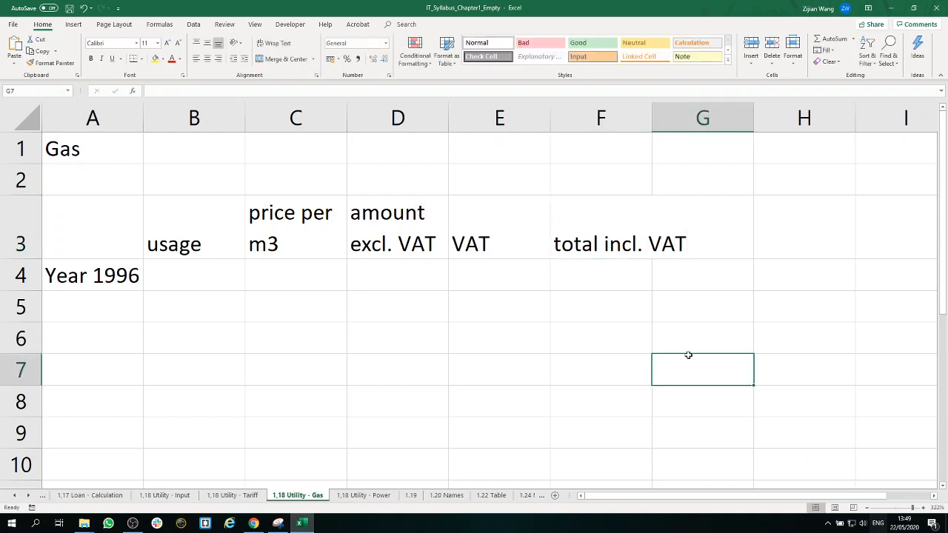
pyautogui.click(614, 242)
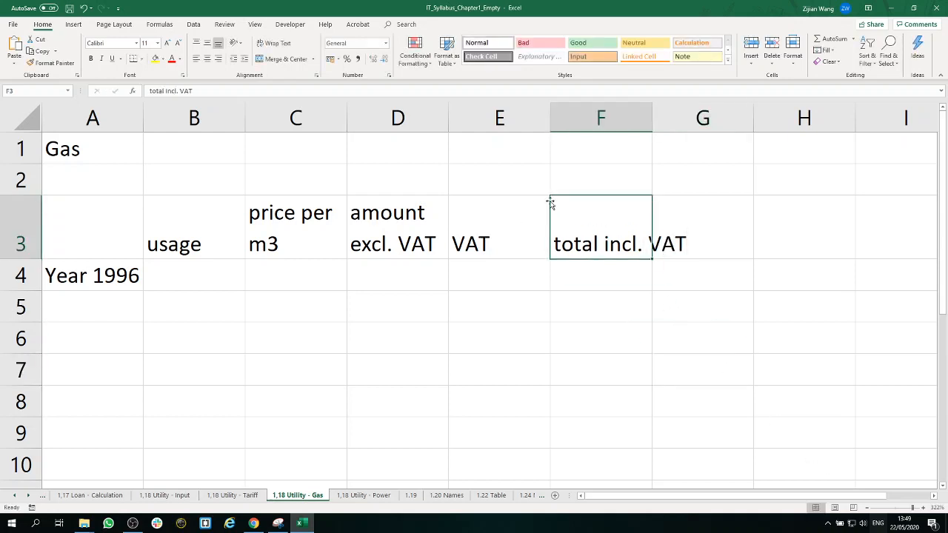
pyautogui.click(275, 44)
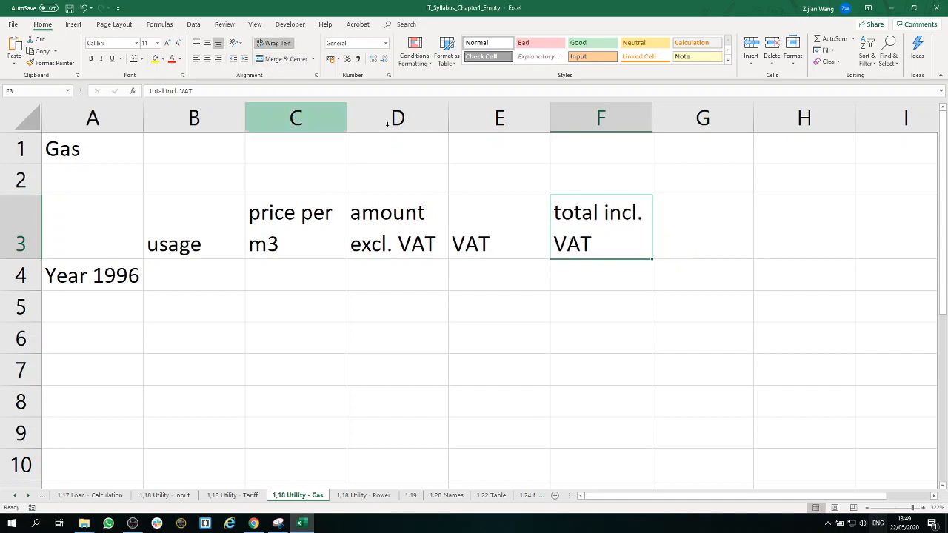
# Step: Examine the billing period on the 1,18 Utility - Input sheet and the power and gas meter readings on 1,18 Utility - Tariff
pyautogui.click(589, 279)
pyautogui.moveTo(589, 278); pyautogui.dragTo(212, 273)
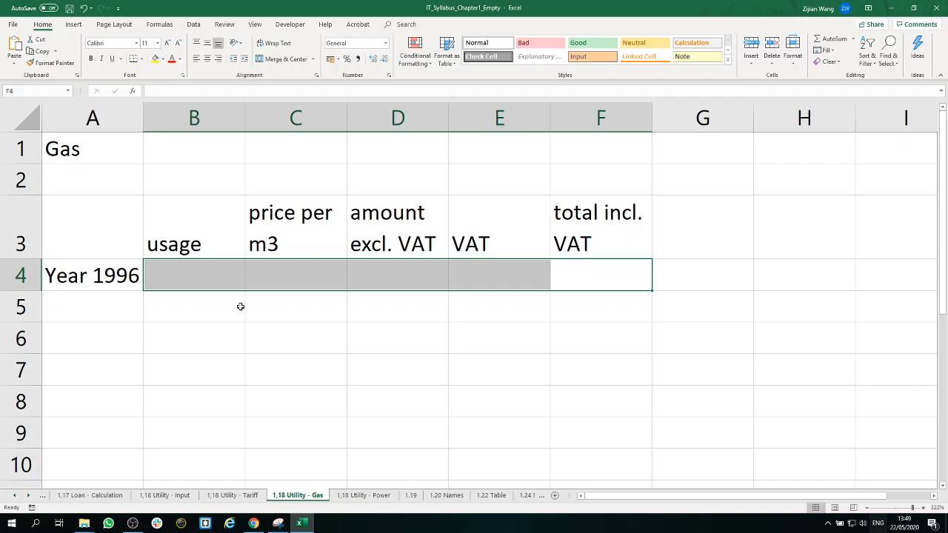
pyautogui.click(191, 278)
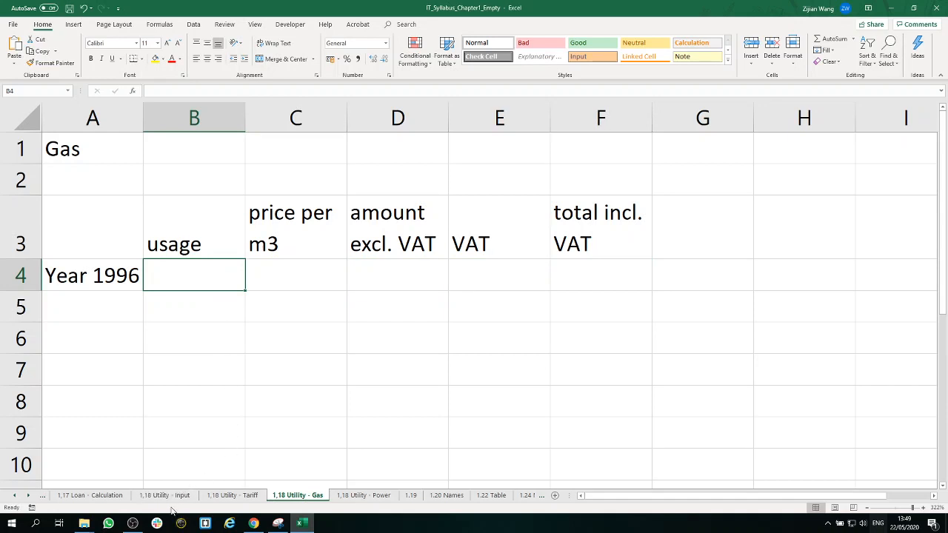
pyautogui.click(191, 495)
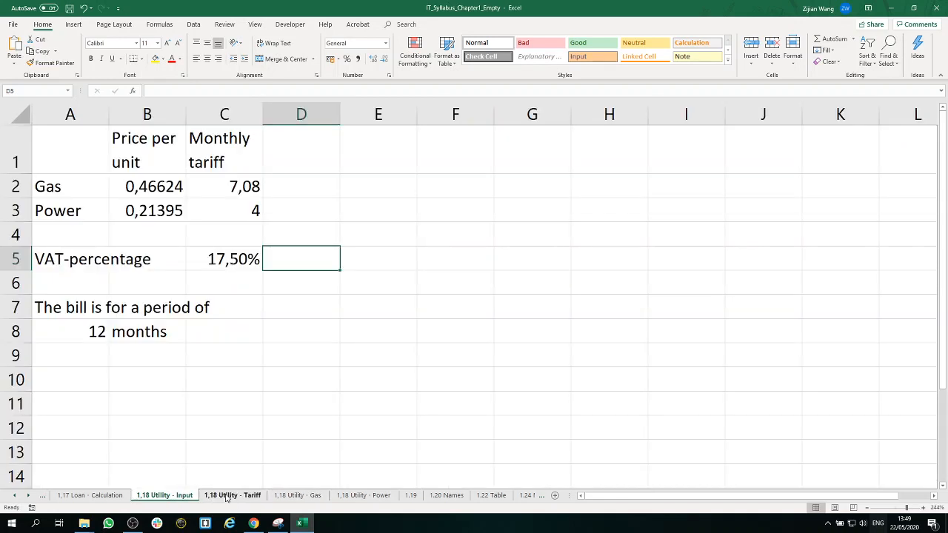
pyautogui.click(80, 328)
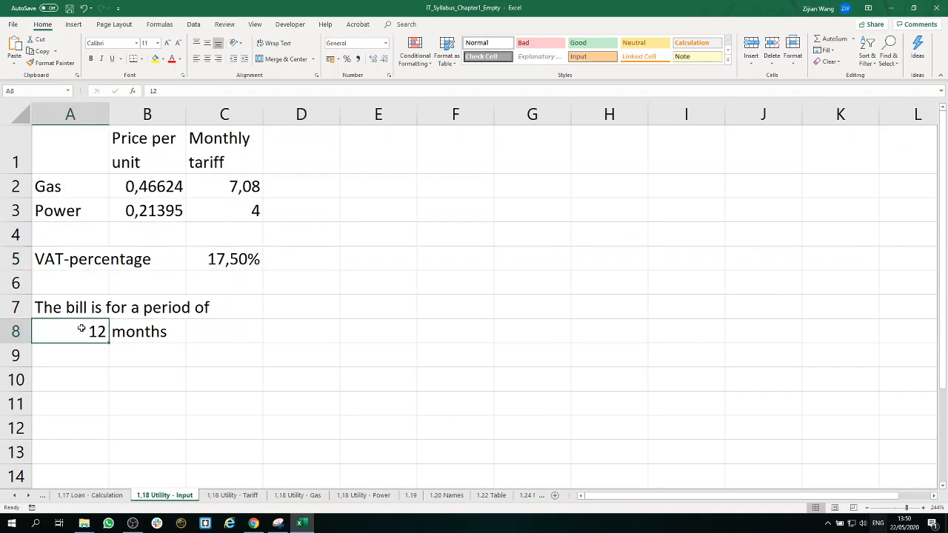
pyautogui.click(234, 495)
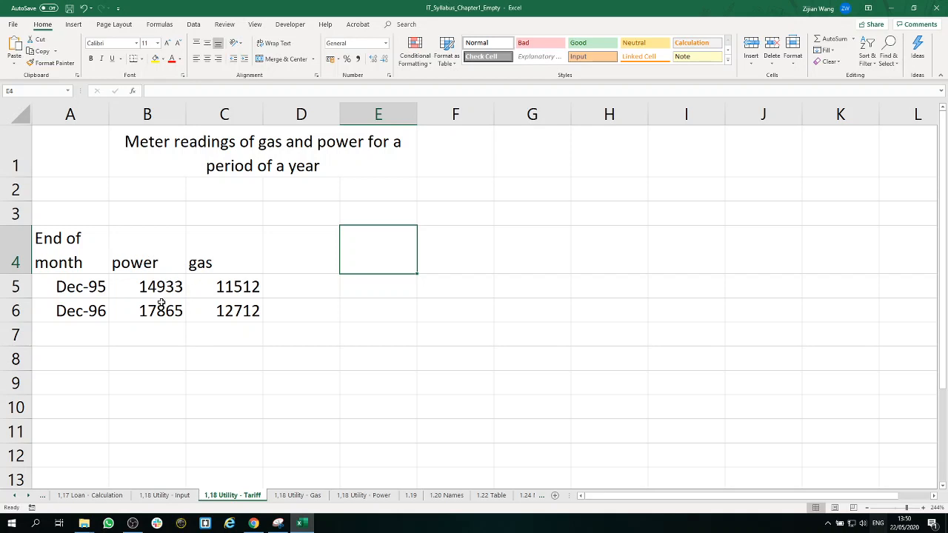
pyautogui.moveTo(222, 293); pyautogui.dragTo(169, 289)
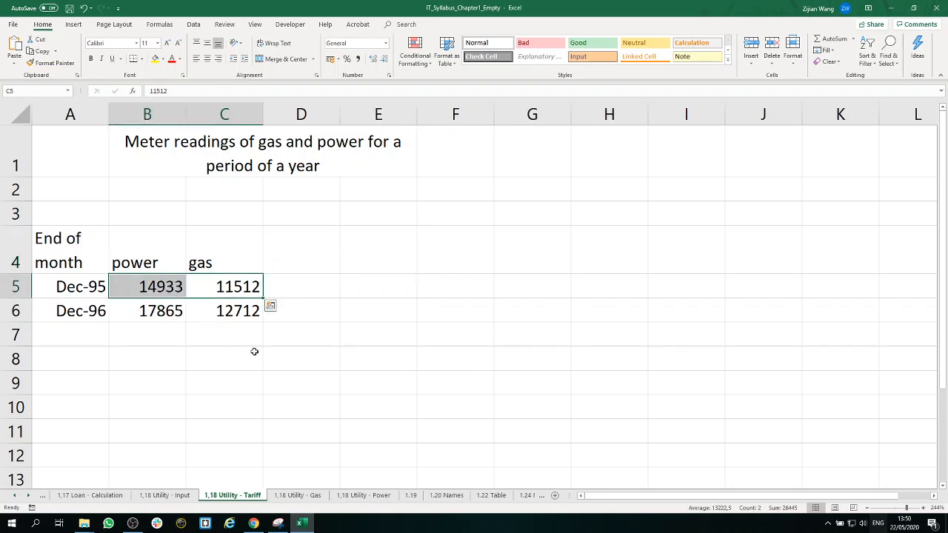
pyautogui.moveTo(222, 314); pyautogui.dragTo(153, 324)
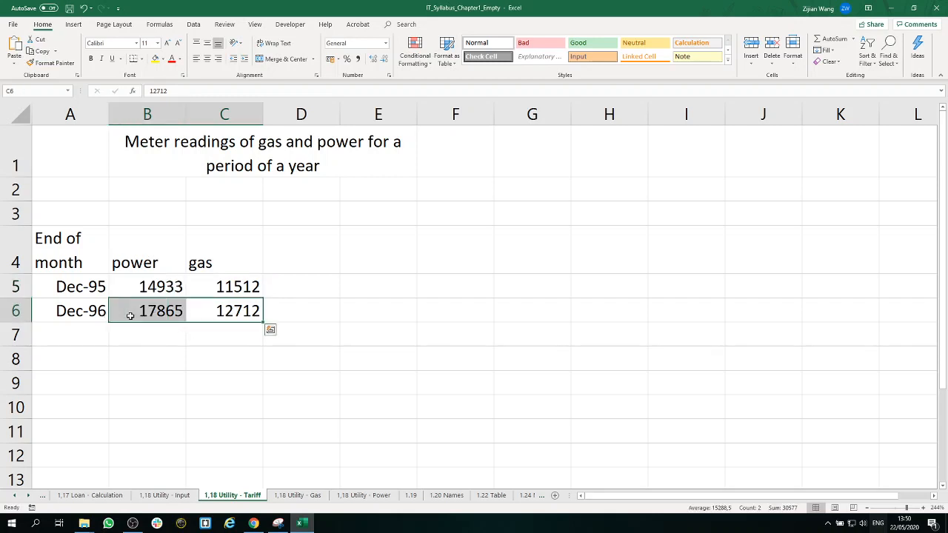
# Step: Fill cells B4:F4 on the 1,18 Utility - Gas sheet with yellow
pyautogui.click(297, 495)
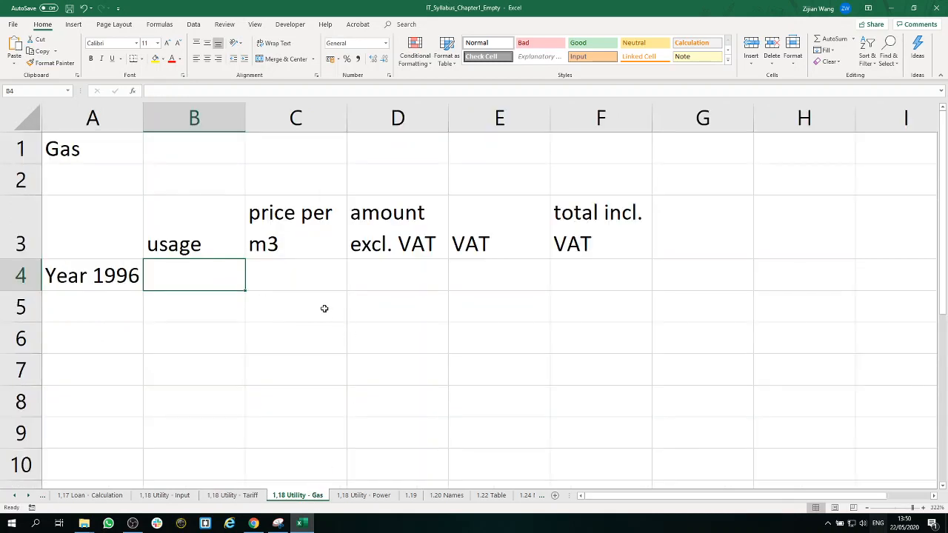
pyautogui.moveTo(593, 274); pyautogui.dragTo(228, 271)
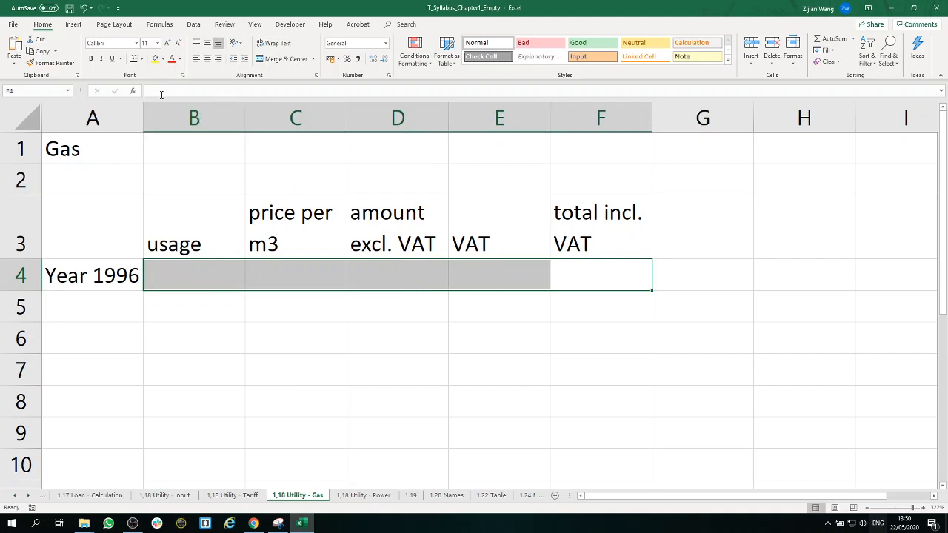
pyautogui.click(155, 59)
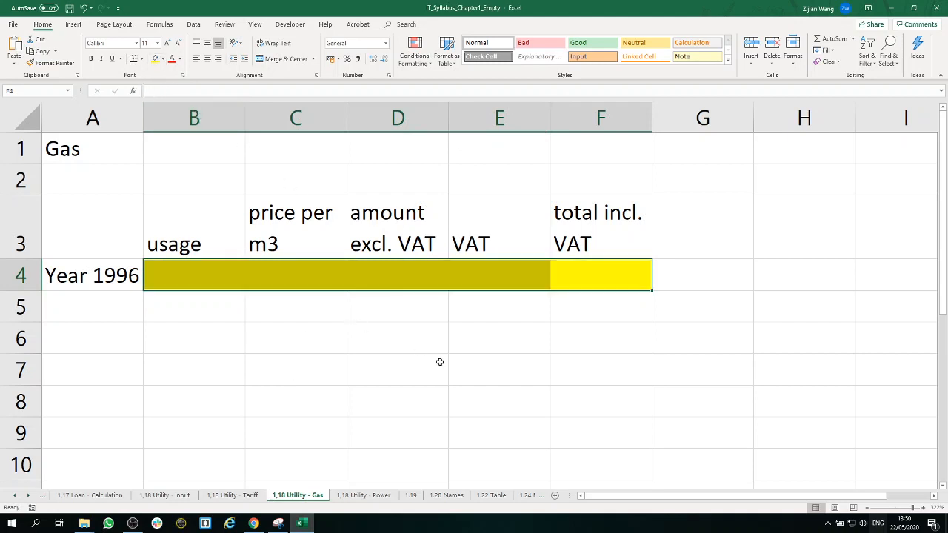
# Step: Enter the label "months" in cell E6 of the Gas sheet
pyautogui.click(485, 340)
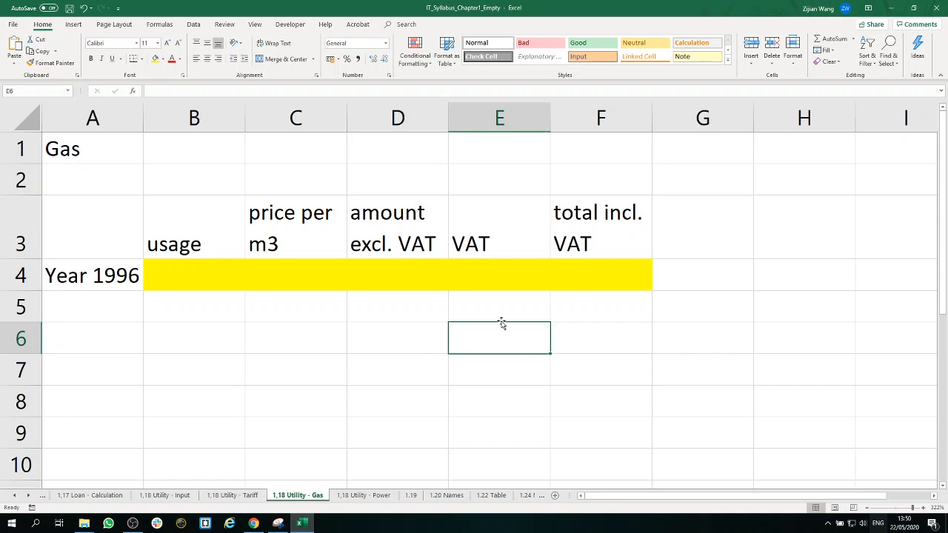
pyautogui.write('months')
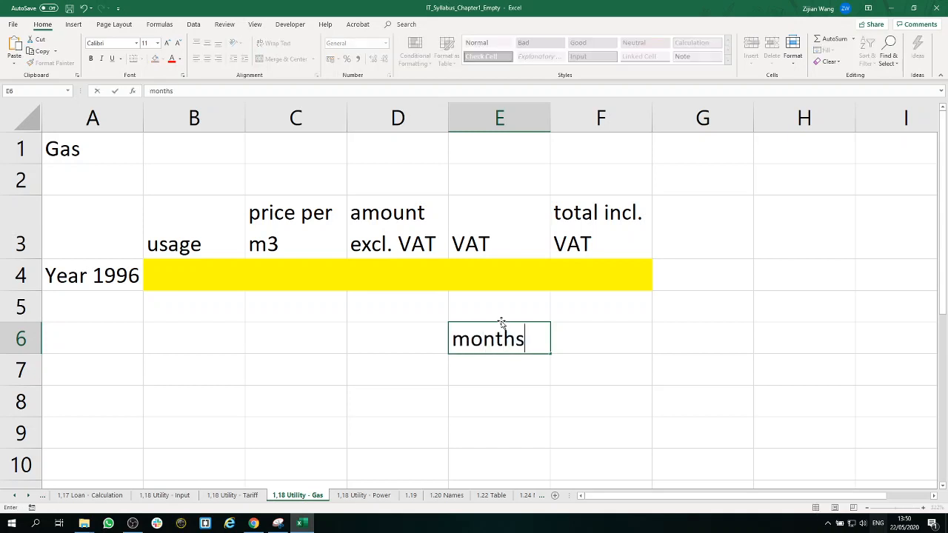
pyautogui.click(377, 340)
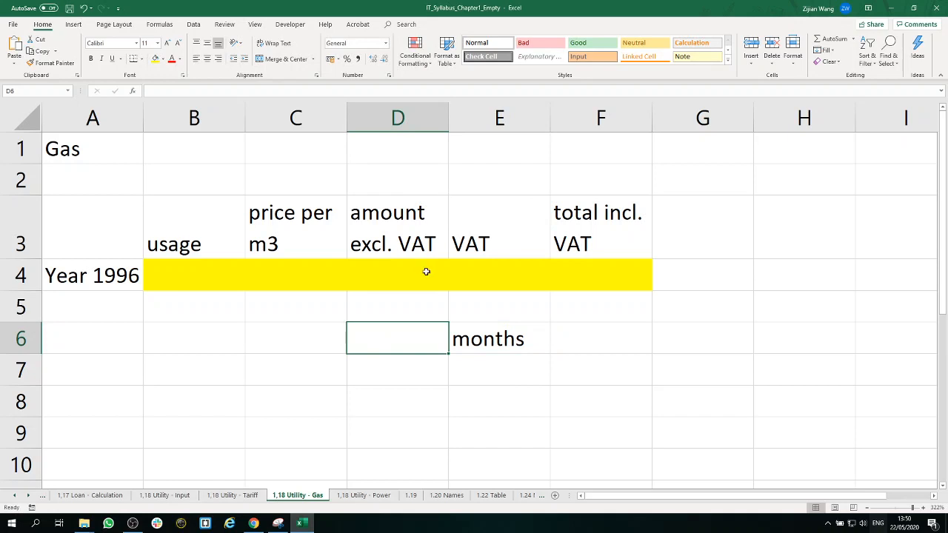
pyautogui.write('12')
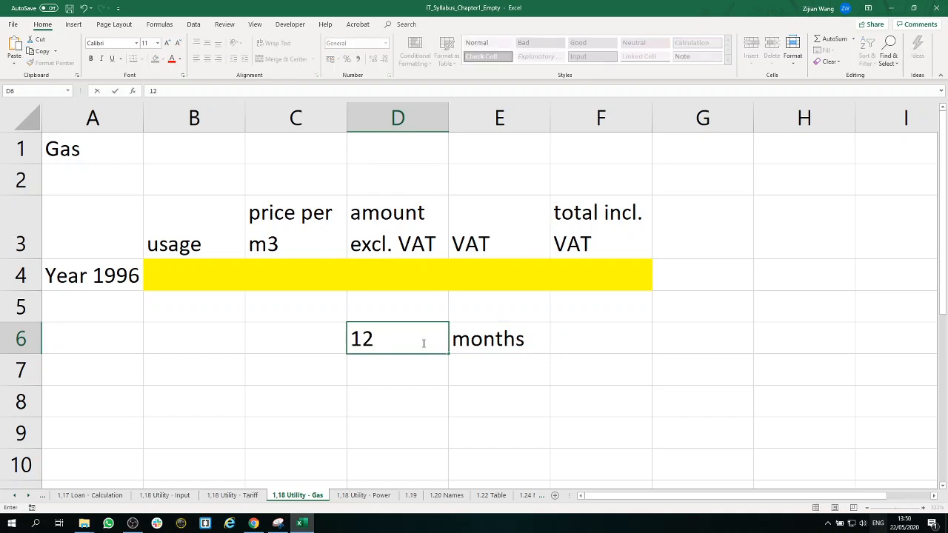
pyautogui.press('BackSpace')
pyautogui.press('BackSpace')
pyautogui.click(437, 370)
# Step: Fill the empty cell D6 beside the "months" label with yellow
pyautogui.click(428, 346)
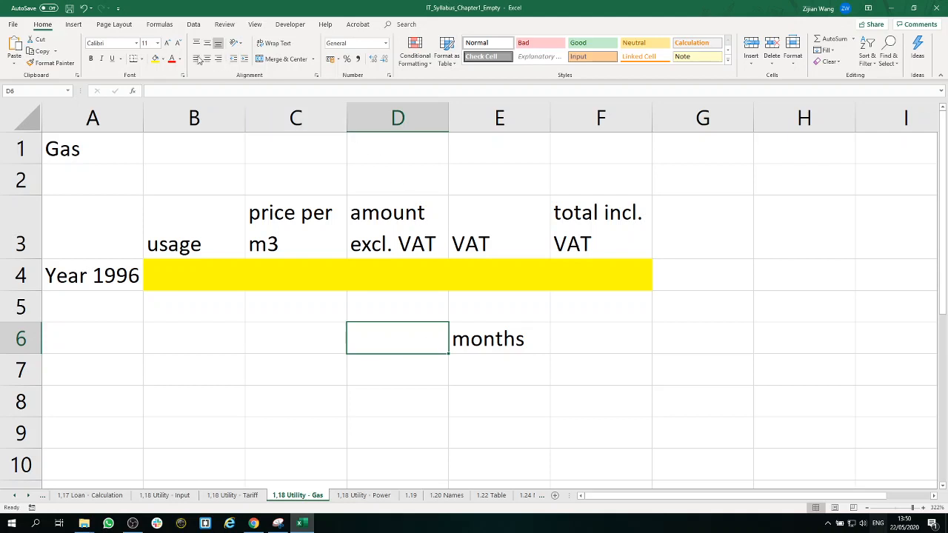
pyautogui.click(155, 59)
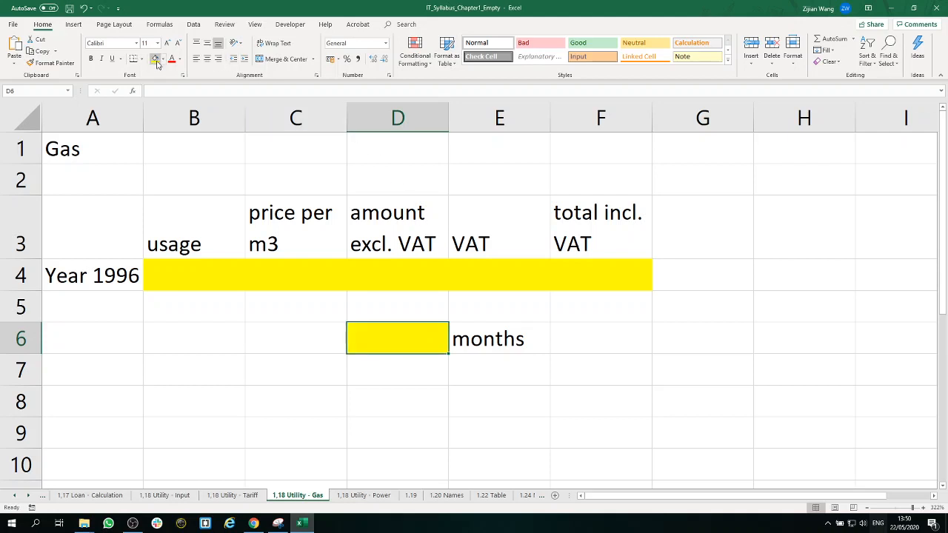
# Step: Enter the label "tariff for" in cell C6 of the Gas sheet and fill cell F6 with yellow
pyautogui.click(320, 338)
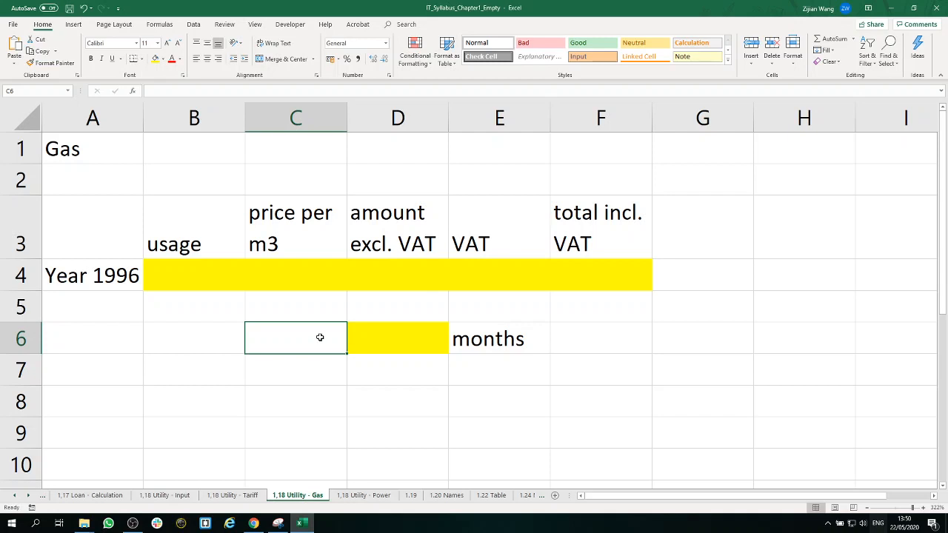
pyautogui.write('ta')
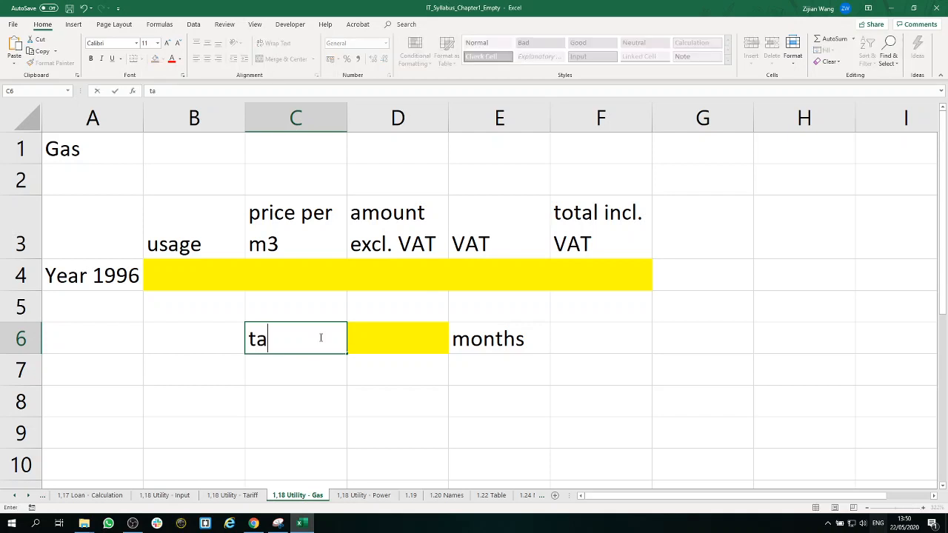
pyautogui.write('riff for')
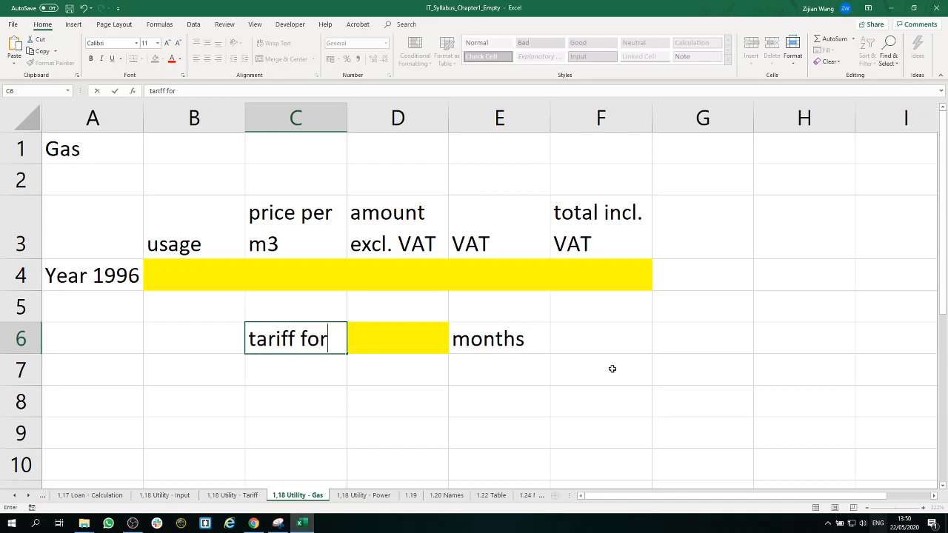
pyautogui.click(591, 343)
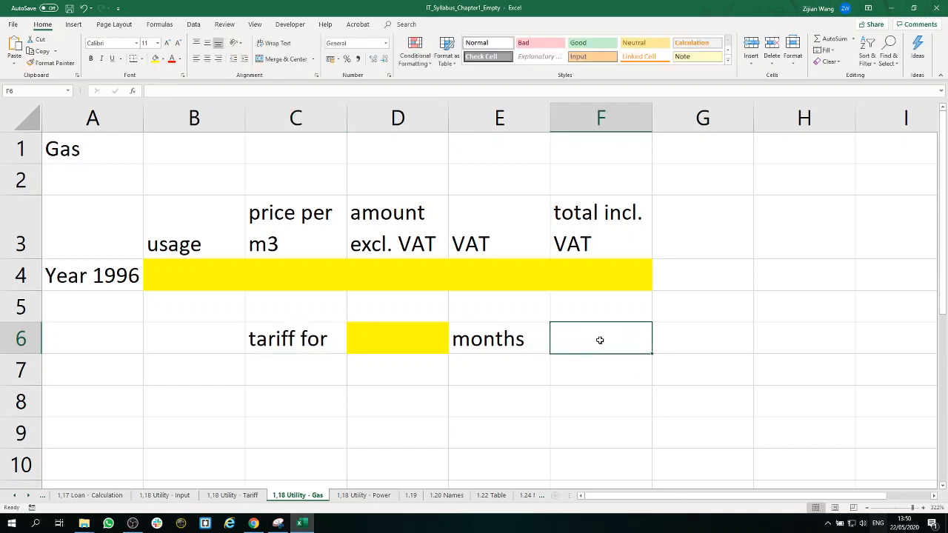
pyautogui.click(158, 60)
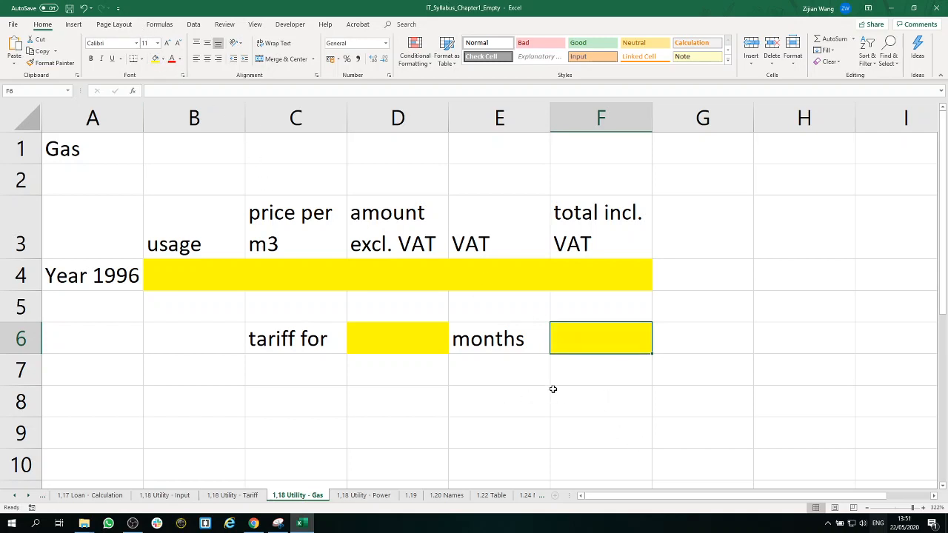
# Step: Enter the label "Total amount due" in cell D8 and fill cell F8 with yellow
pyautogui.click(406, 406)
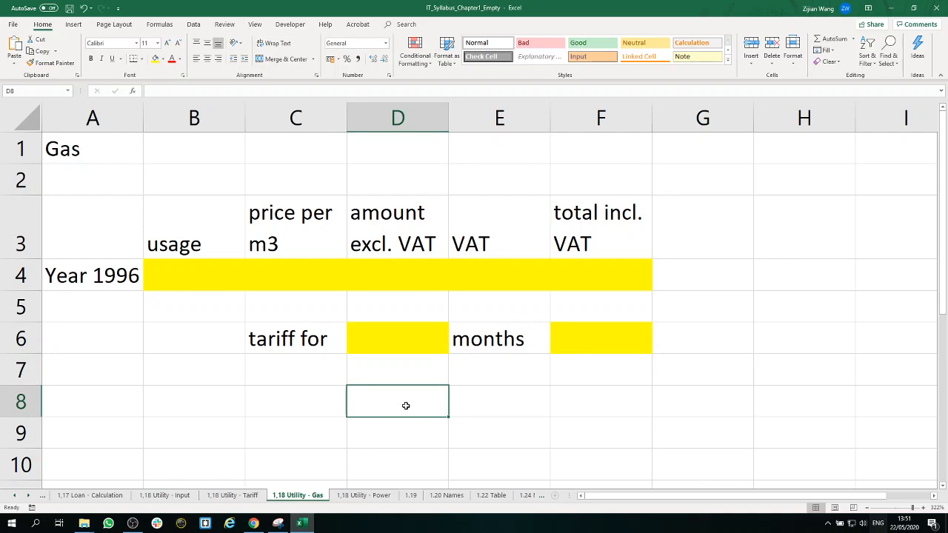
pyautogui.write('Total am')
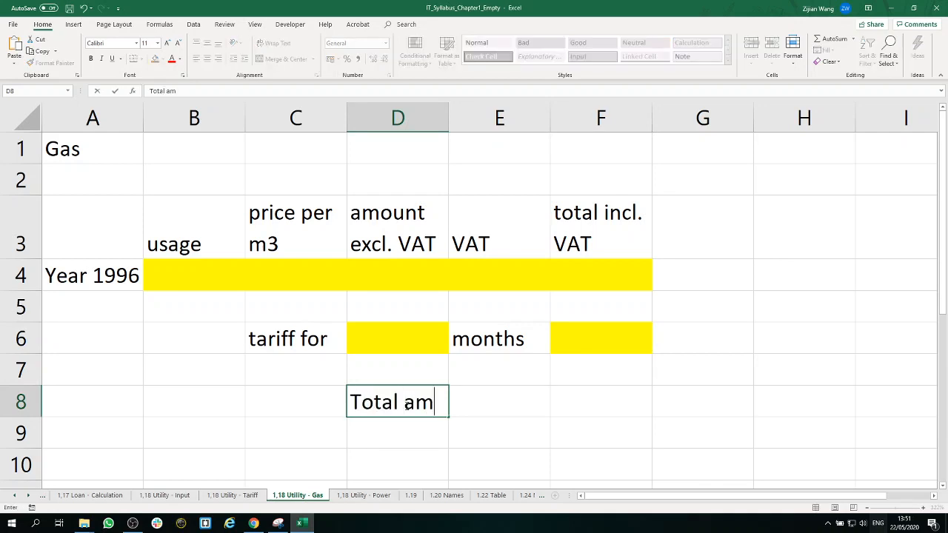
pyautogui.write('ount')
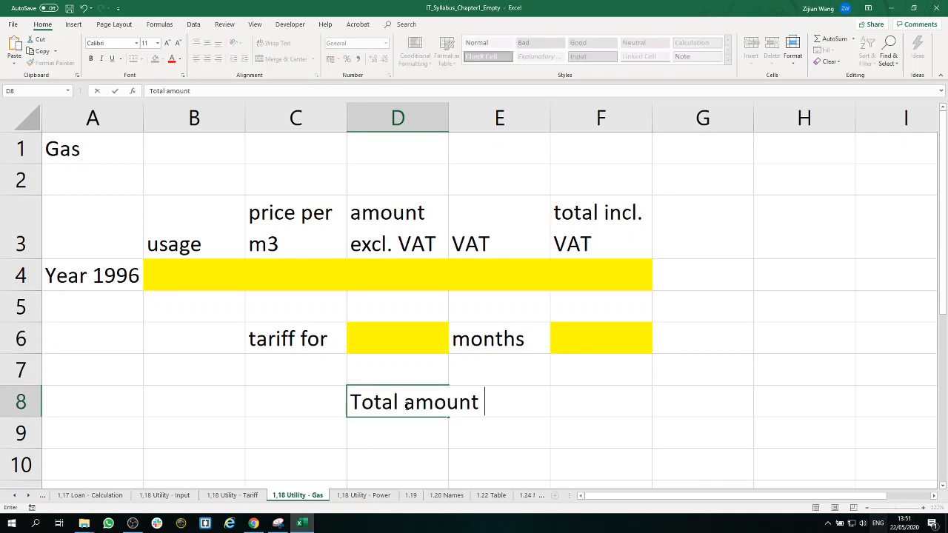
pyautogui.write(' due')
pyautogui.click(603, 405)
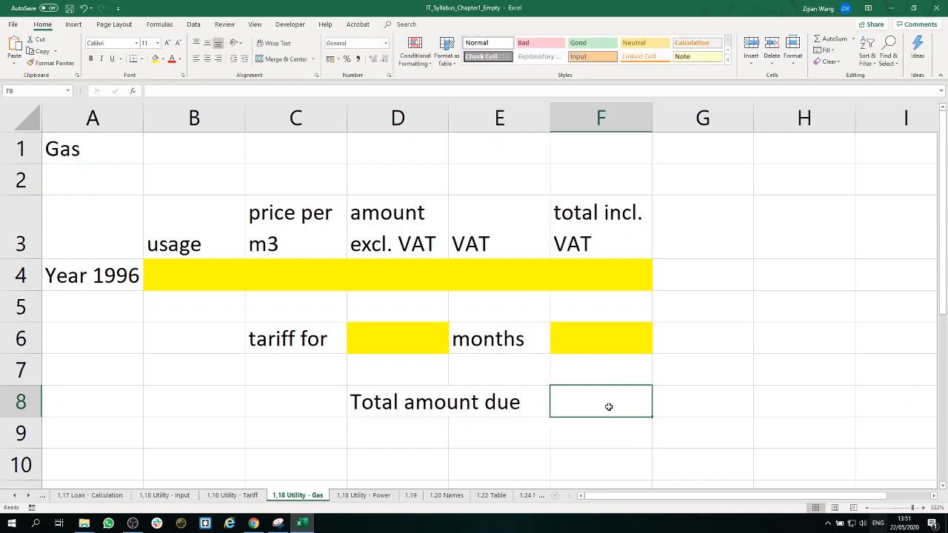
pyautogui.click(157, 60)
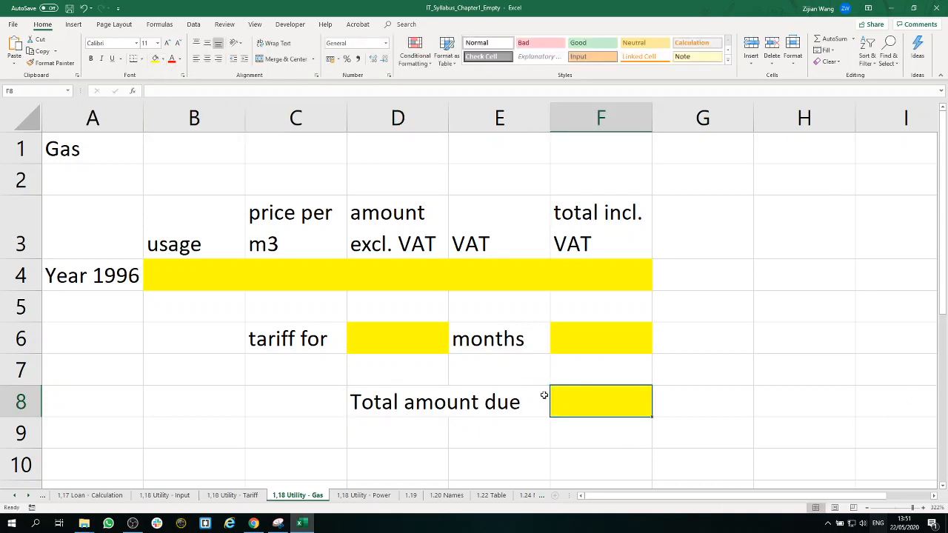
pyautogui.click(709, 374)
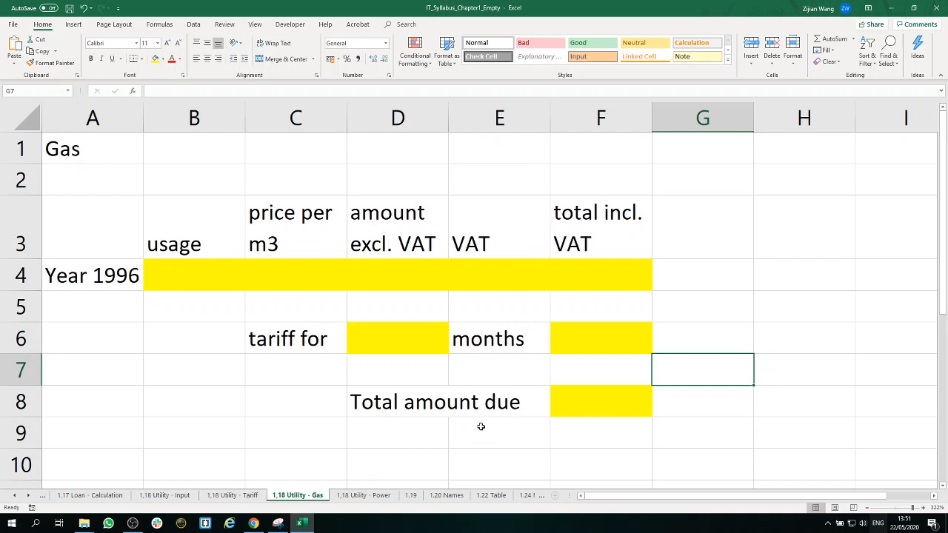
# Step: Copy the entire contents of the 1,18 Utility - Gas sheet onto the 1,18 Utility - Power sheet, starting at cell A1
pyautogui.click(366, 495)
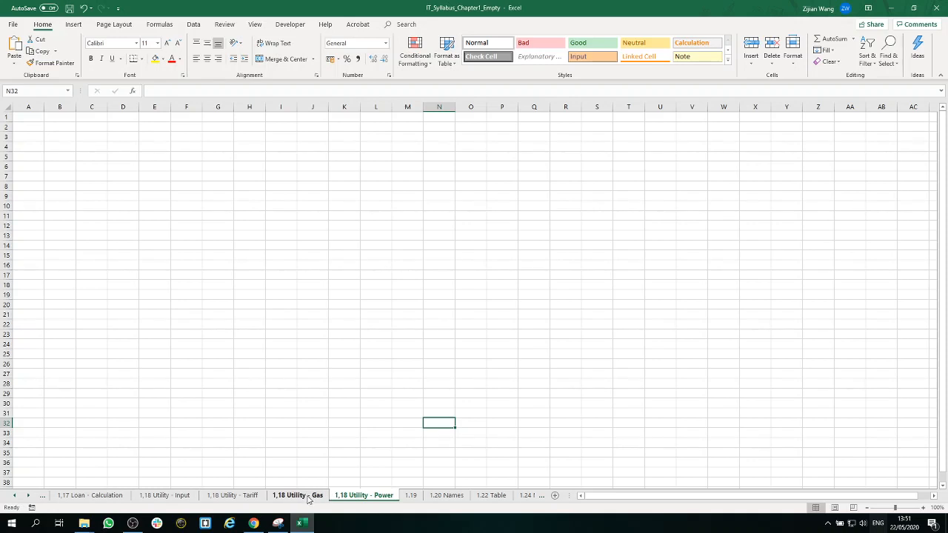
pyautogui.click(308, 498)
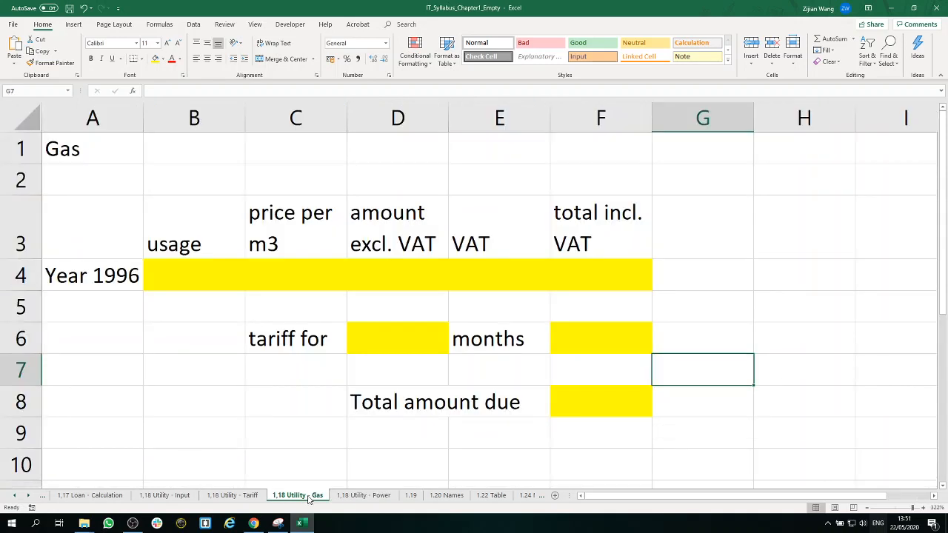
pyautogui.click(27, 120)
pyautogui.rightClick(28, 122)
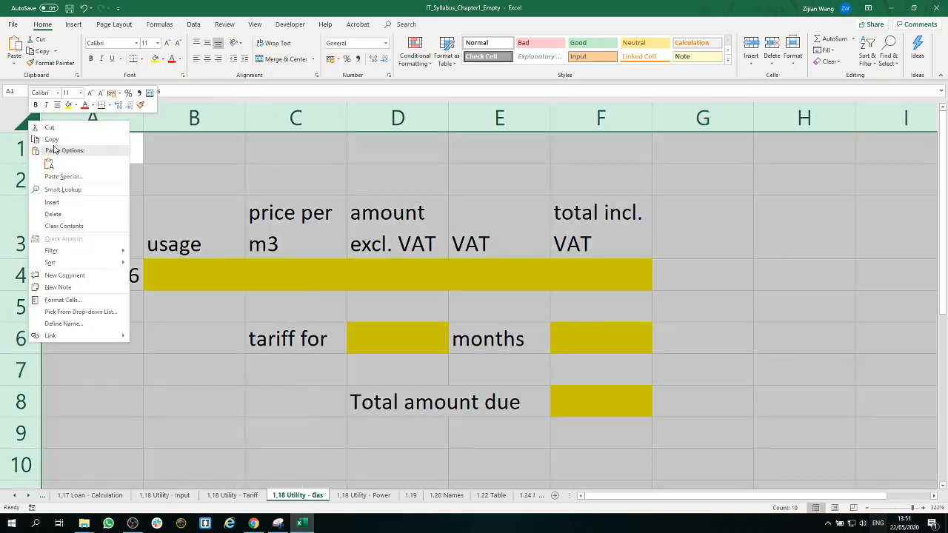
pyautogui.click(52, 139)
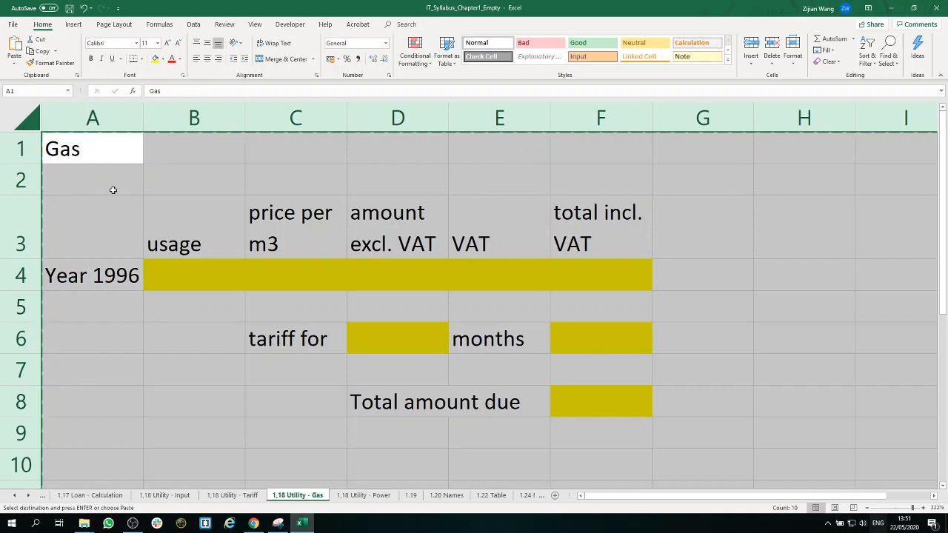
pyautogui.scroll(-6, 550, 248)
pyautogui.scroll(6, 551, 247)
pyautogui.click(364, 495)
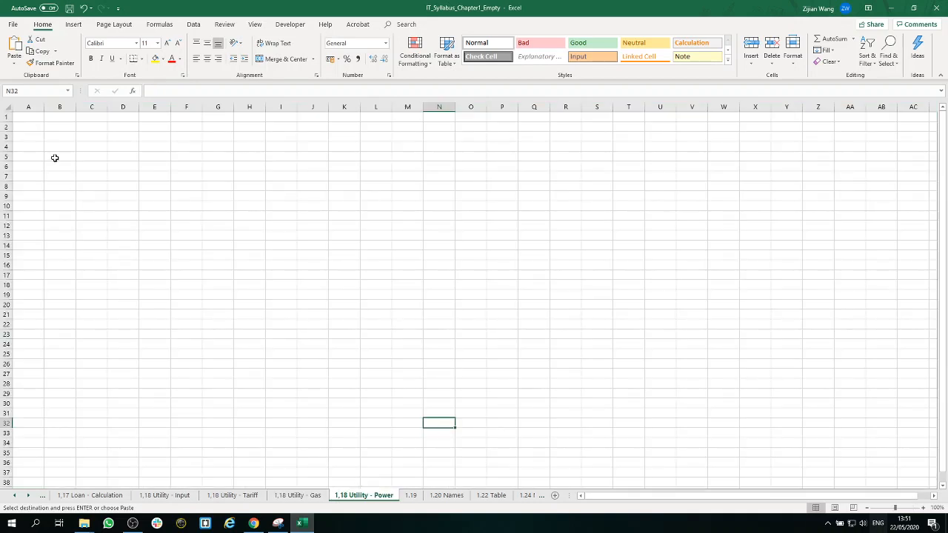
pyautogui.rightClick(24, 115)
pyautogui.click(45, 157)
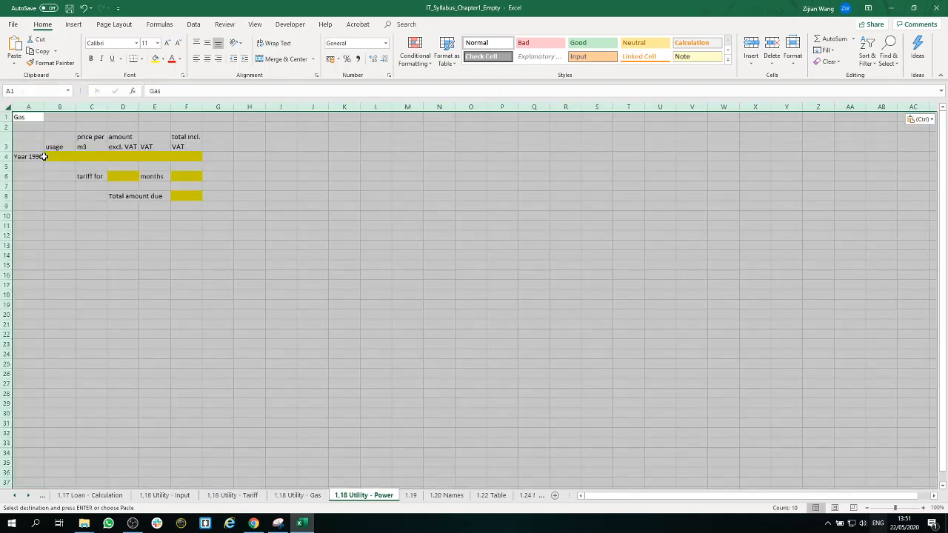
# Step: Change the title in cell A1 of the Power sheet to "Power"
pyautogui.click(910, 509)
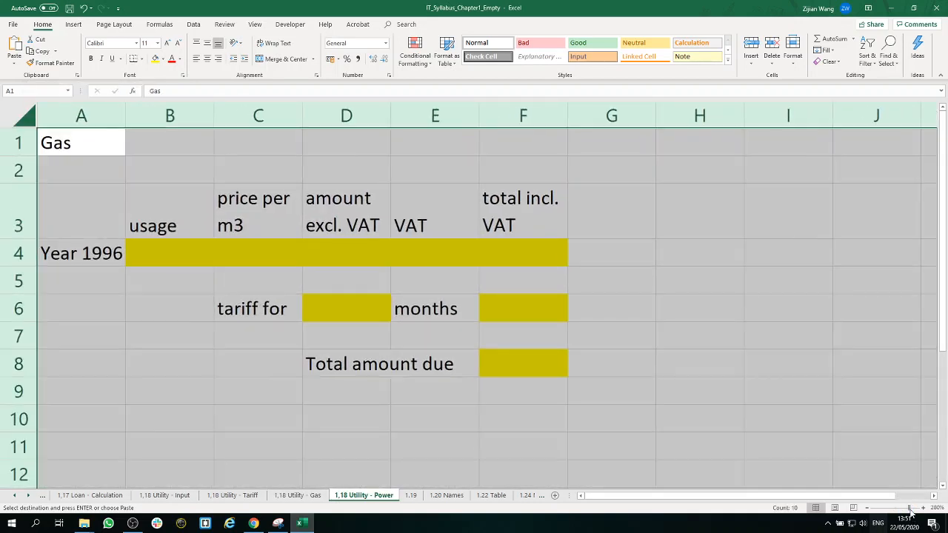
pyautogui.click(913, 510)
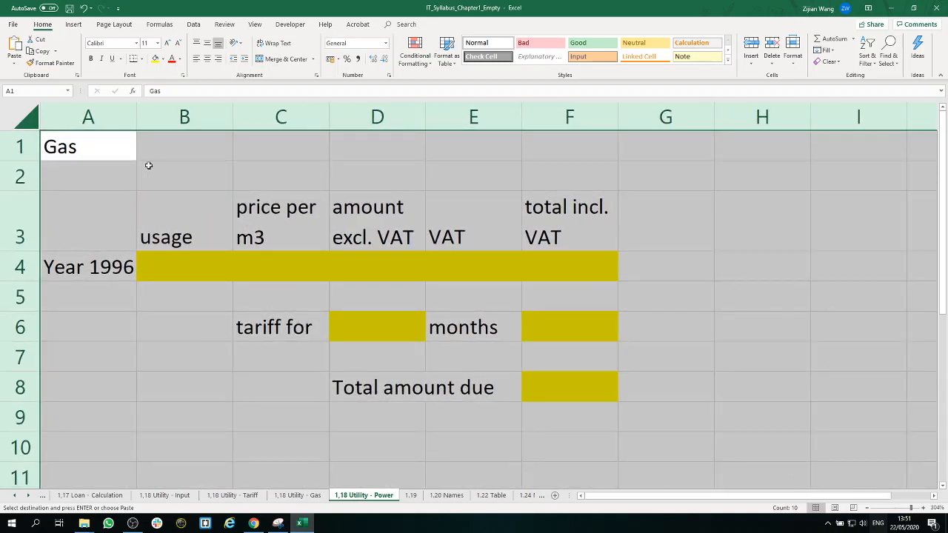
pyautogui.click(86, 156)
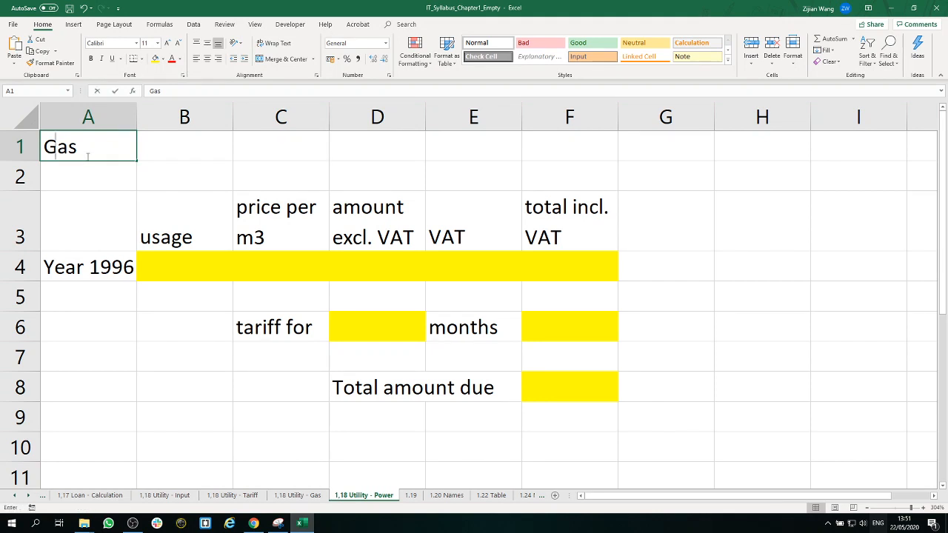
pyautogui.write('power')
pyautogui.hotkey('ctrl', 'Return')
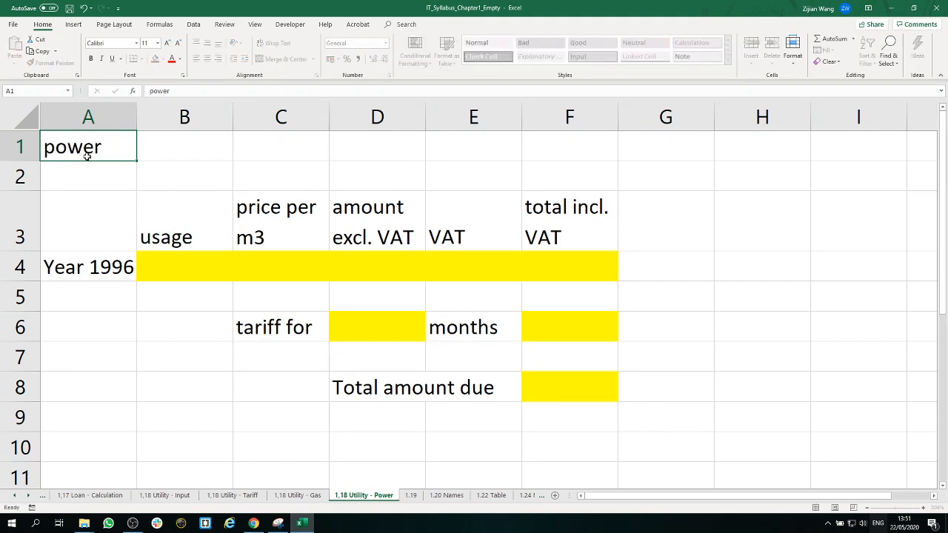
pyautogui.doubleClick(57, 152)
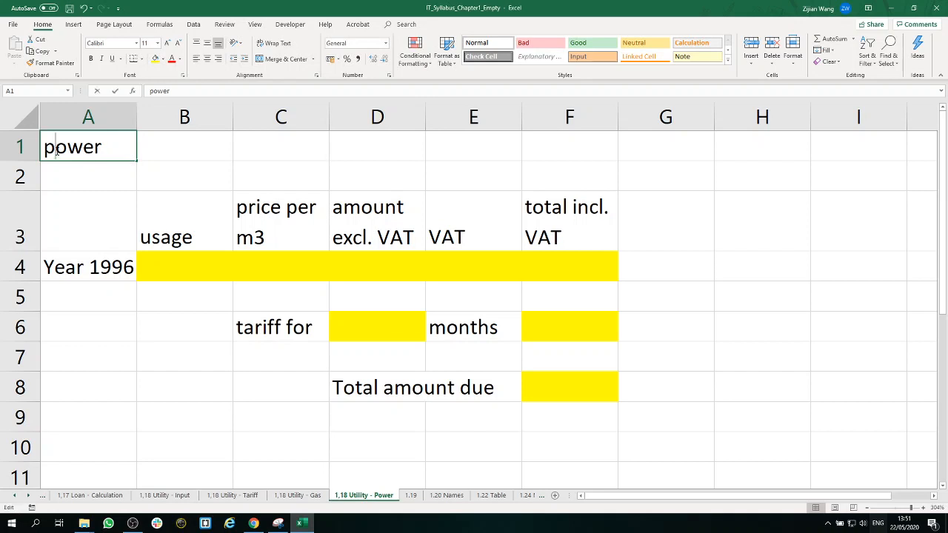
pyautogui.press('BackSpace')
pyautogui.write('P')
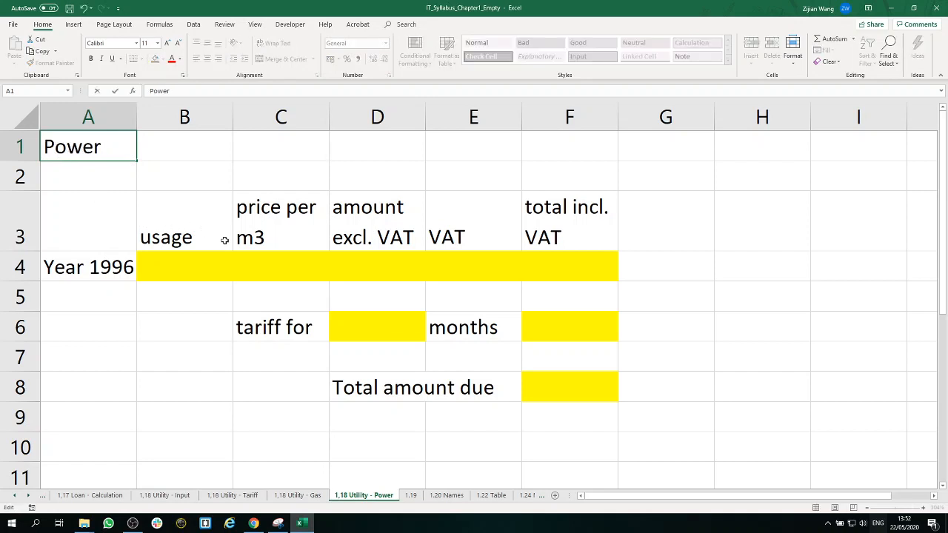
pyautogui.click(179, 220)
# Step: Change the price header in cell C3 of the Power sheet to "price per unit"
pyautogui.click(128, 268)
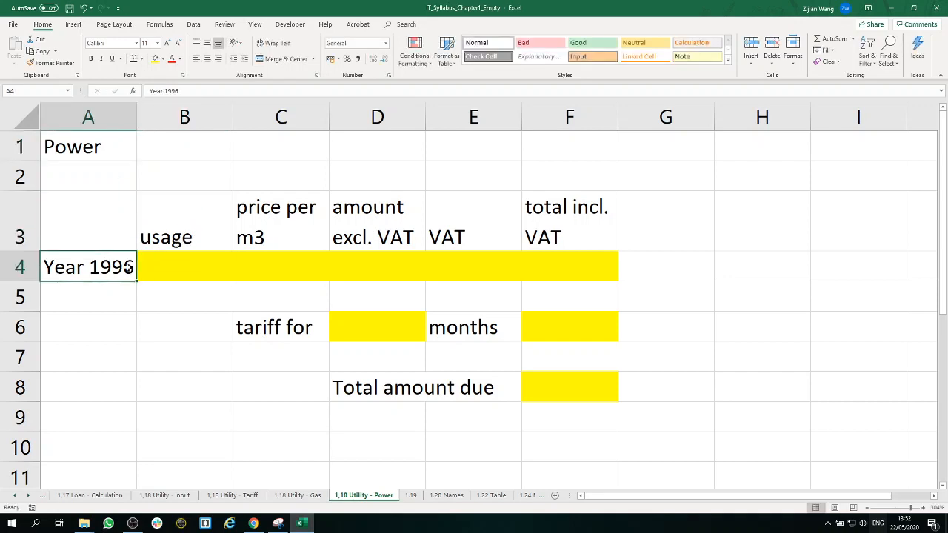
pyautogui.click(304, 226)
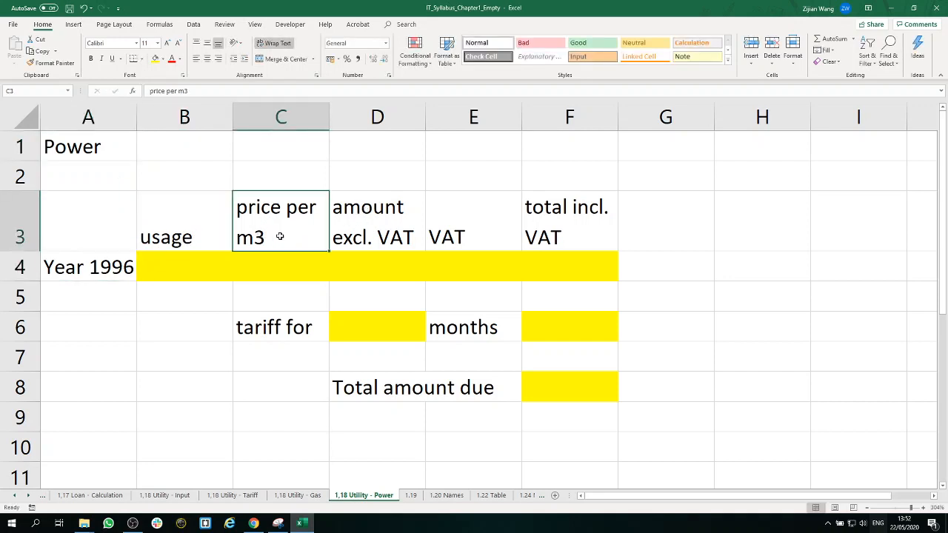
pyautogui.doubleClick(309, 237)
pyautogui.moveTo(319, 235); pyautogui.dragTo(236, 237)
pyautogui.write('unit')
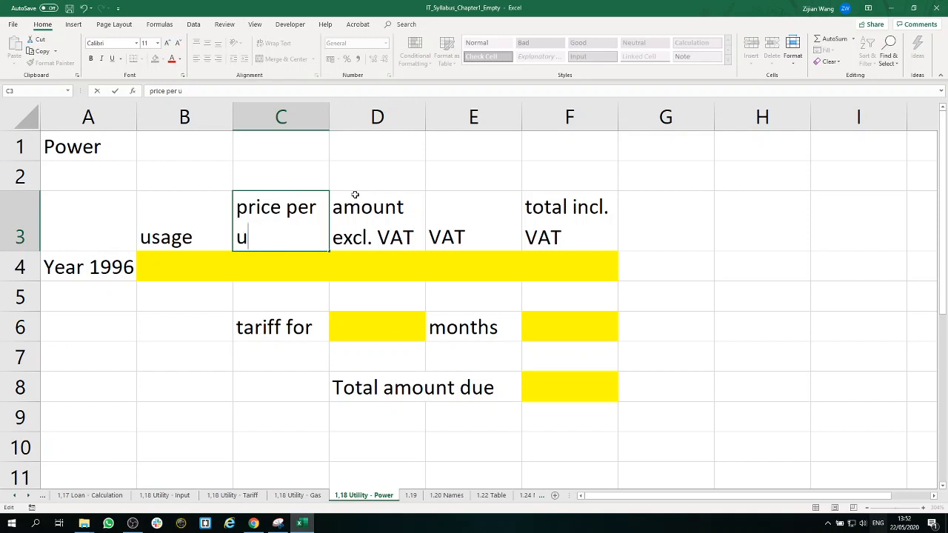
pyautogui.click(387, 219)
pyautogui.click(445, 221)
pyautogui.click(561, 222)
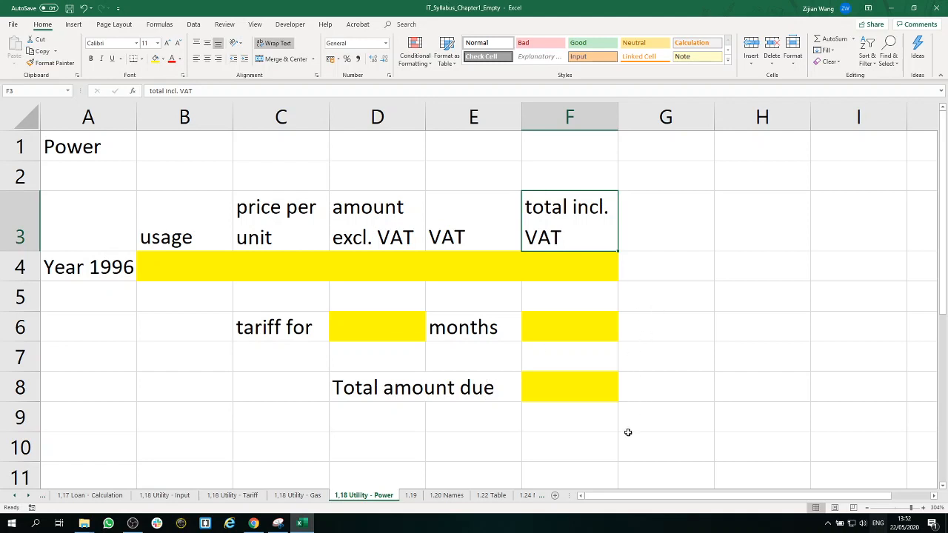
# Step: Review the Power and Gas calculation layouts and examine the Dec-95 and Dec-96 gas meter readings on the 1,18 Utility - Tariff sheet
pyautogui.moveTo(629, 434); pyautogui.dragTo(74, 147)
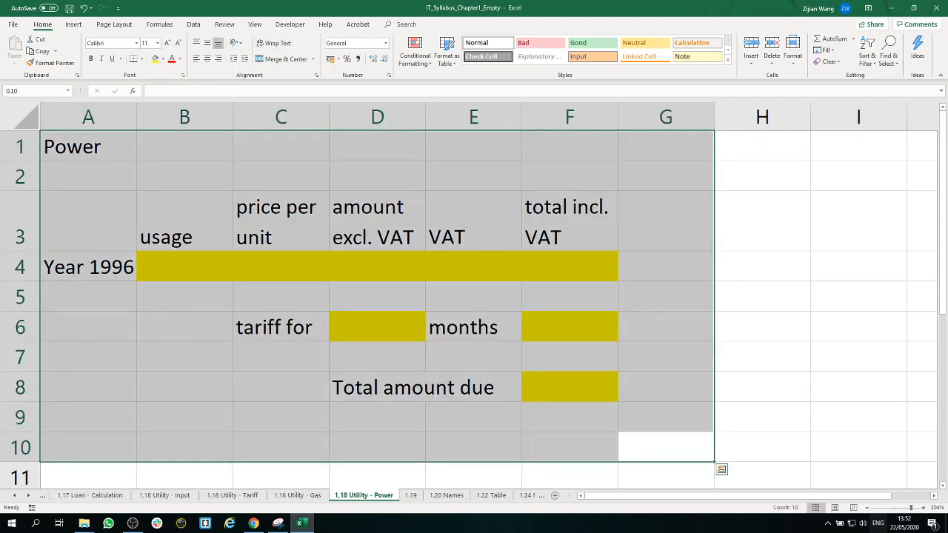
pyautogui.click(298, 495)
pyautogui.click(434, 339)
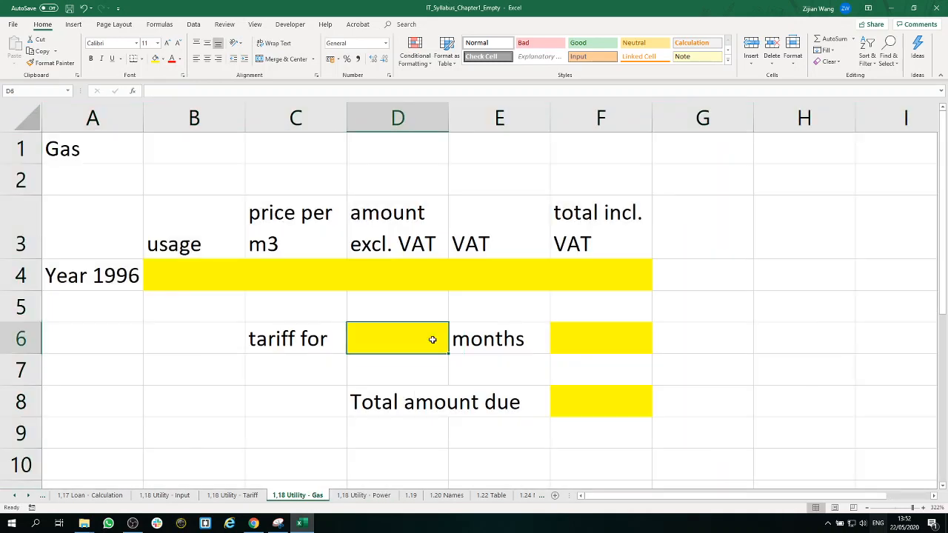
pyautogui.click(241, 279)
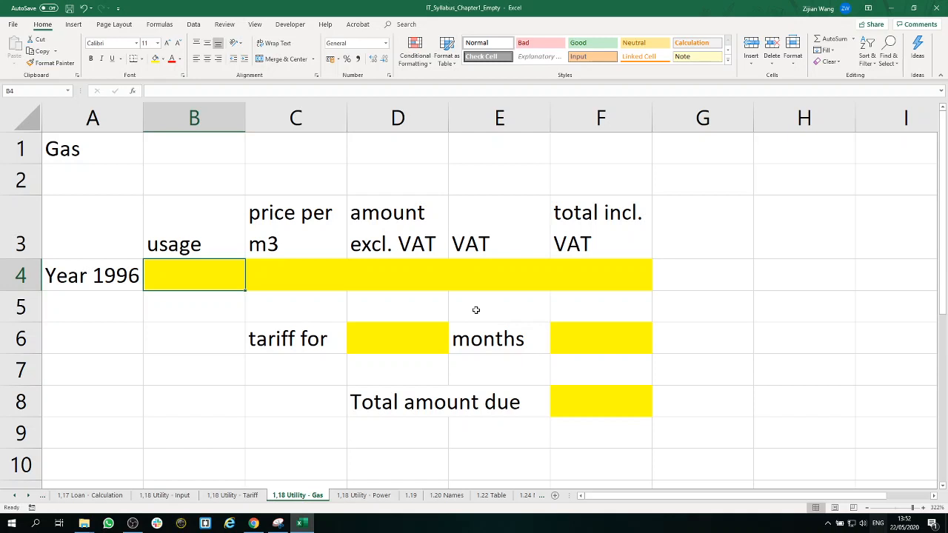
pyautogui.click(117, 277)
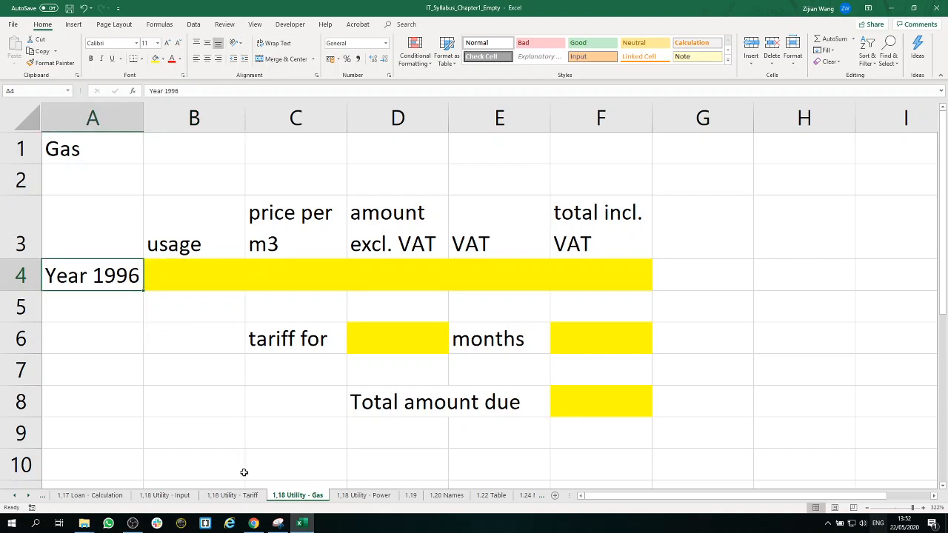
pyautogui.click(228, 496)
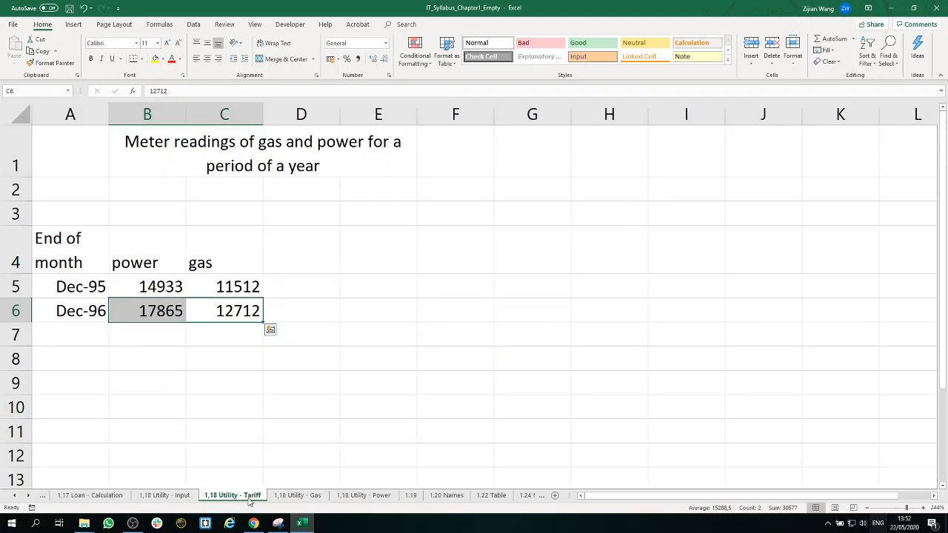
pyautogui.click(306, 319)
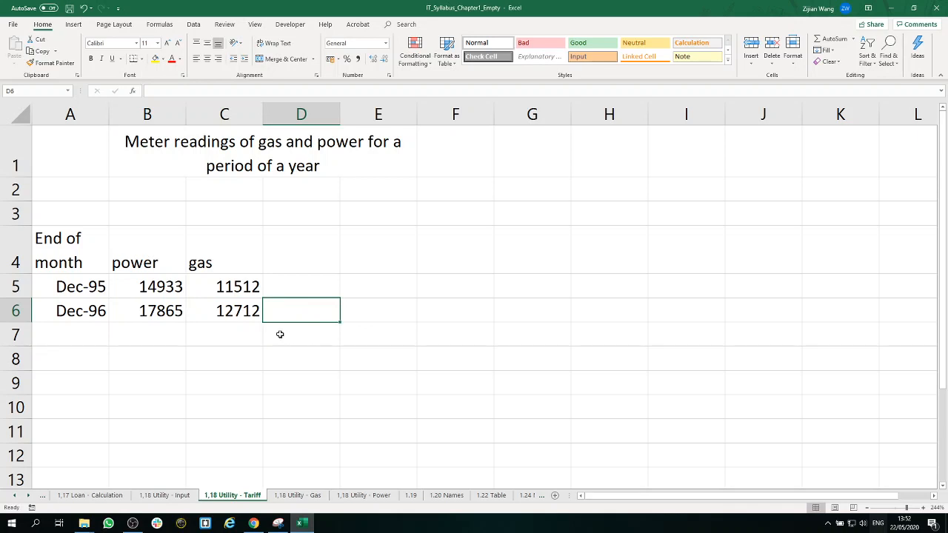
pyautogui.click(224, 290)
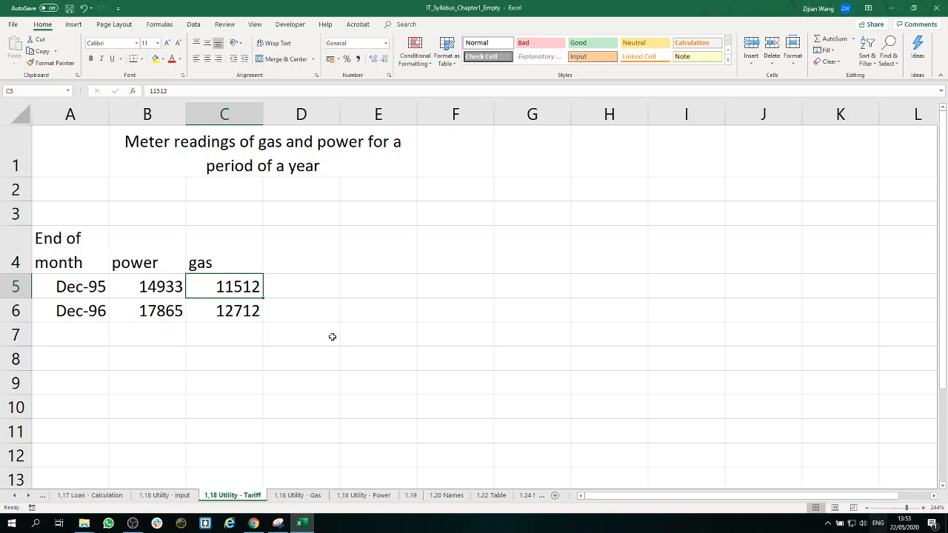
pyautogui.click(255, 312)
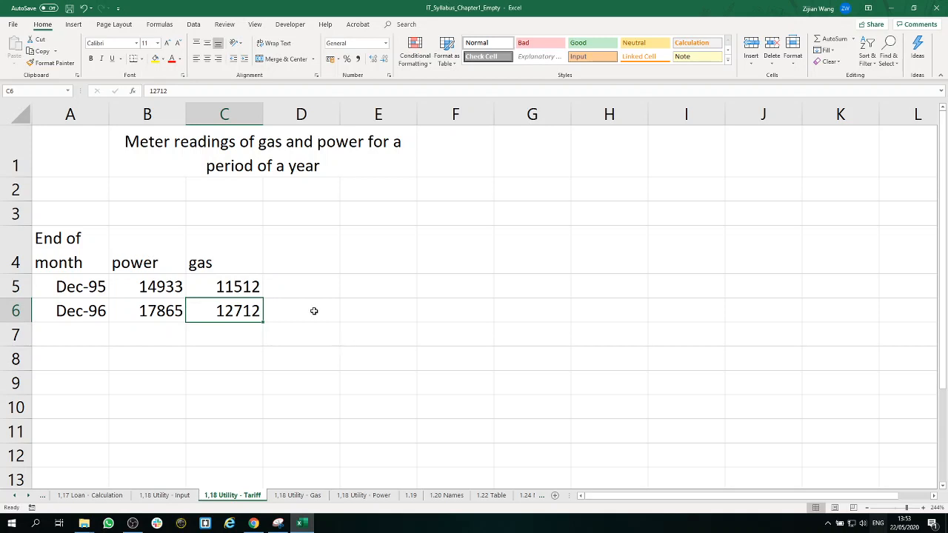
# Step: Calculate the 1996 gas usage in cell B4 of the Gas sheet as Tariff sheet C6 minus C5
pyautogui.moveTo(237, 280); pyautogui.dragTo(237, 311)
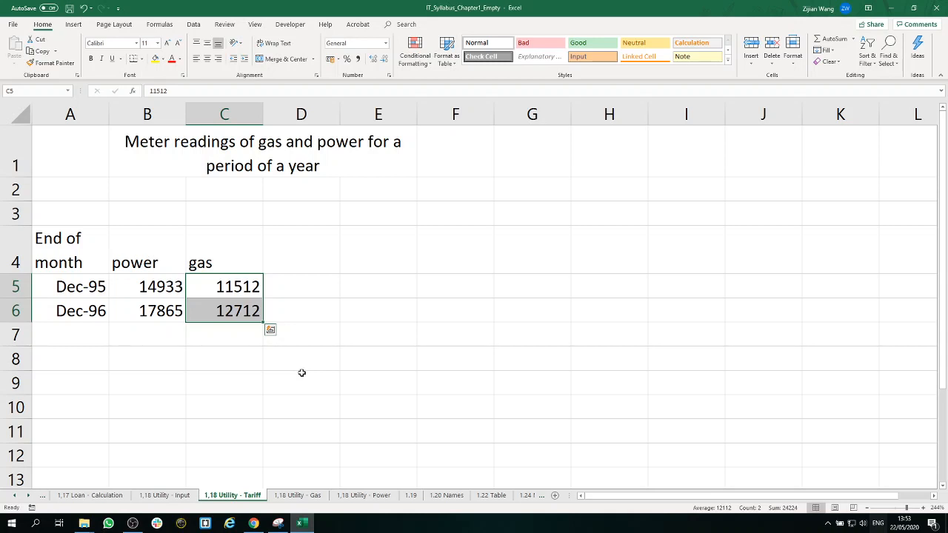
pyautogui.click(250, 312)
pyautogui.click(251, 288)
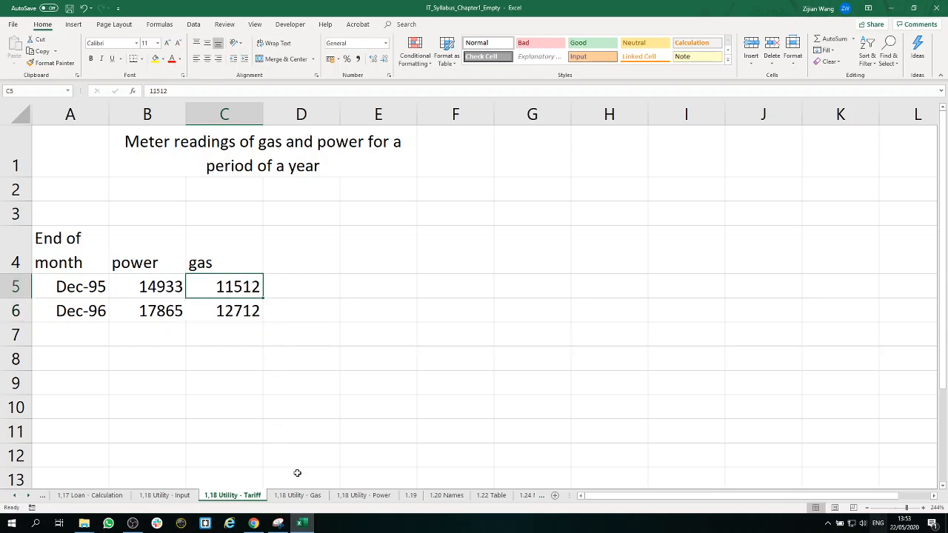
pyautogui.click(313, 498)
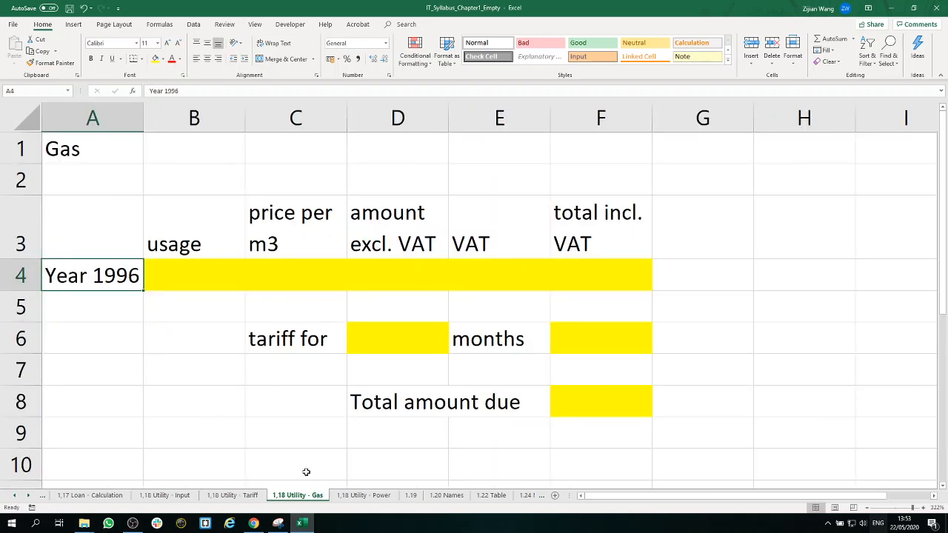
pyautogui.click(214, 280)
pyautogui.doubleClick(215, 282)
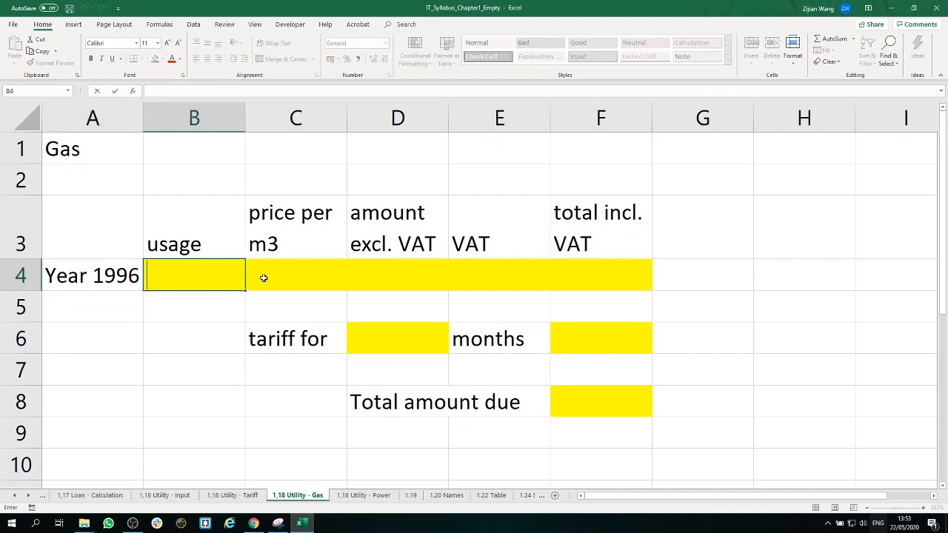
pyautogui.write('=')
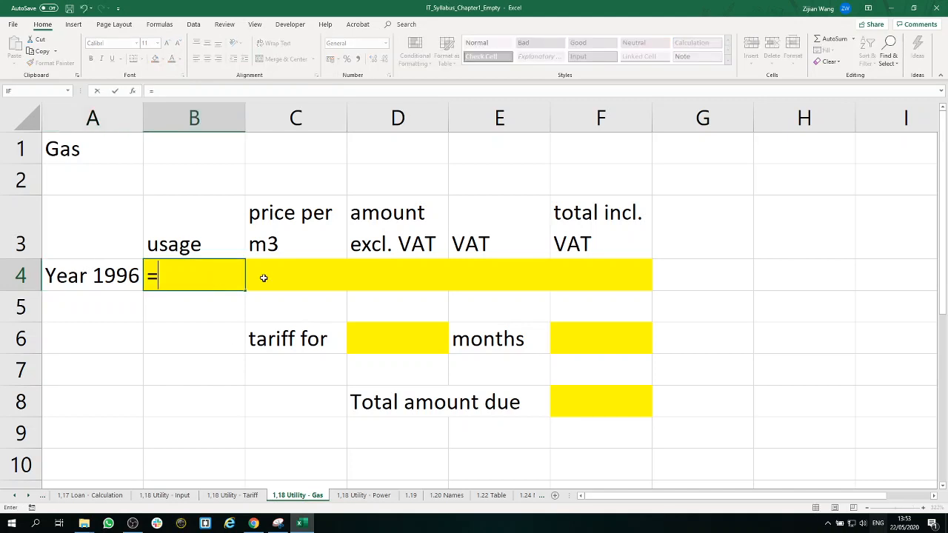
pyautogui.click(247, 496)
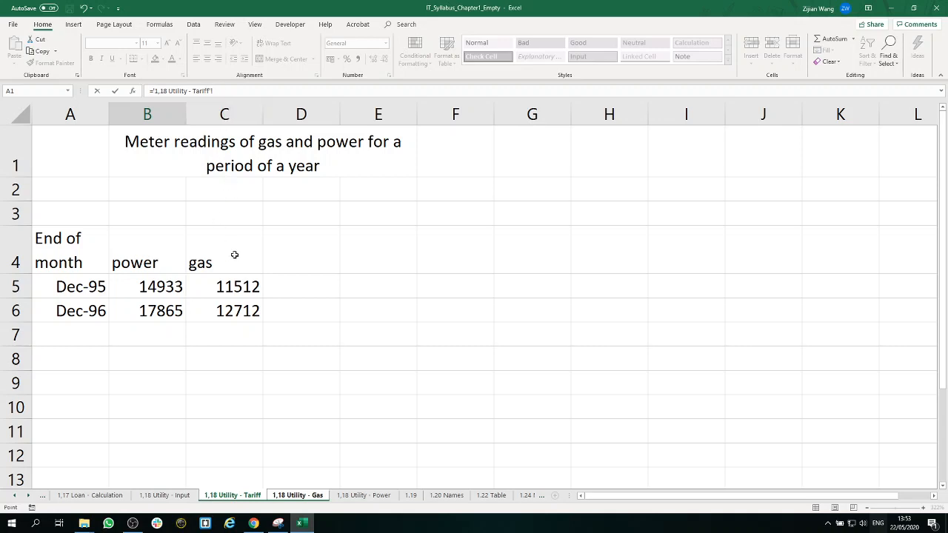
pyautogui.click(242, 313)
pyautogui.write('-')
pyautogui.click(238, 288)
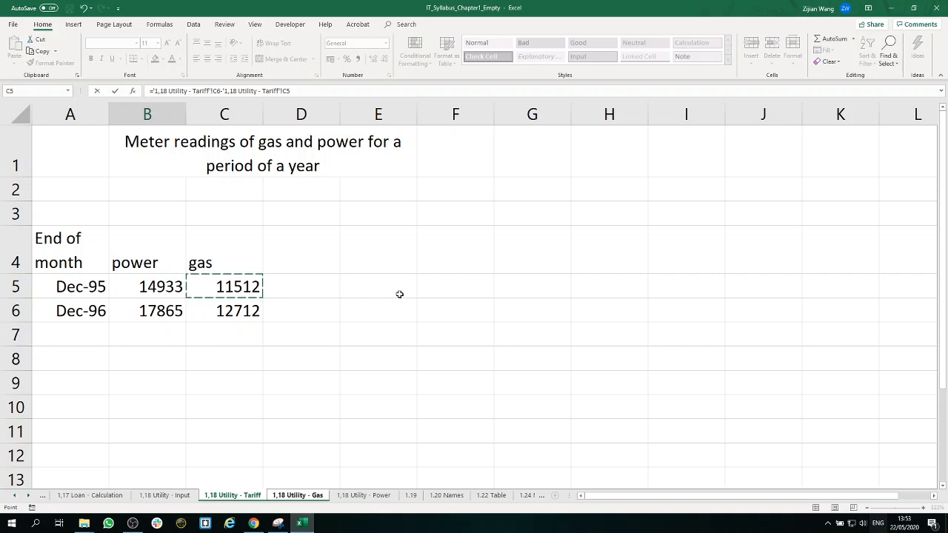
pyautogui.click(309, 92)
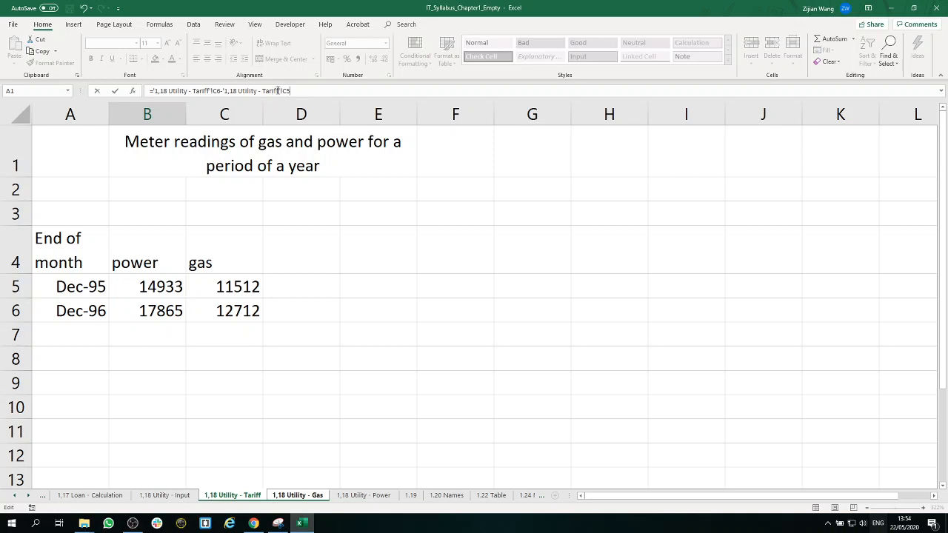
pyautogui.press('Return')
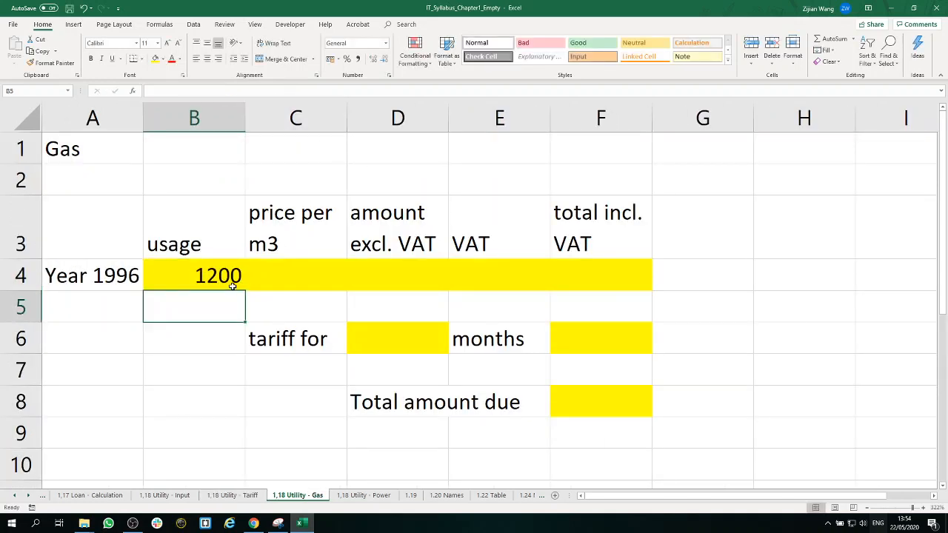
pyautogui.click(231, 286)
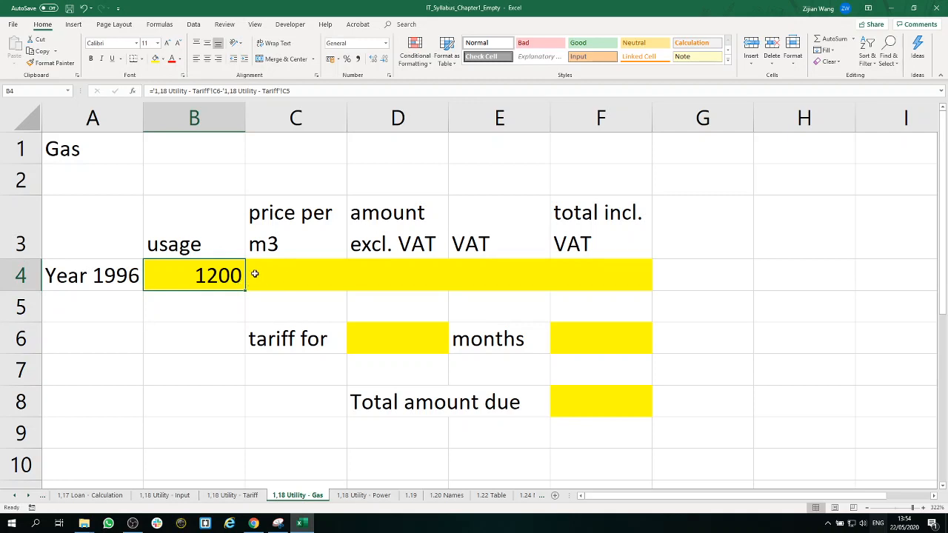
# Step: Link the gas price per m3 in cell C4 of the Gas sheet to cell B2 of the 1,18 Utility - Input sheet
pyautogui.click(302, 283)
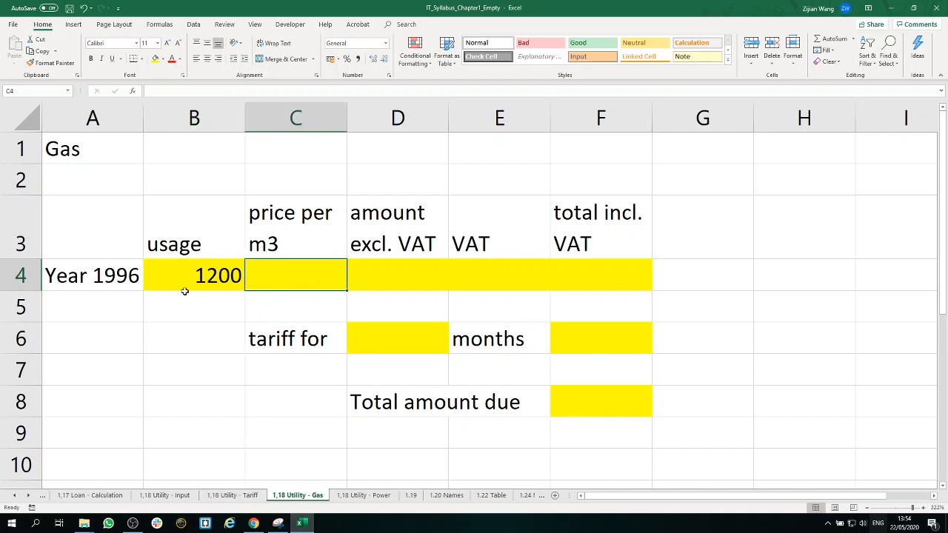
pyautogui.click(84, 156)
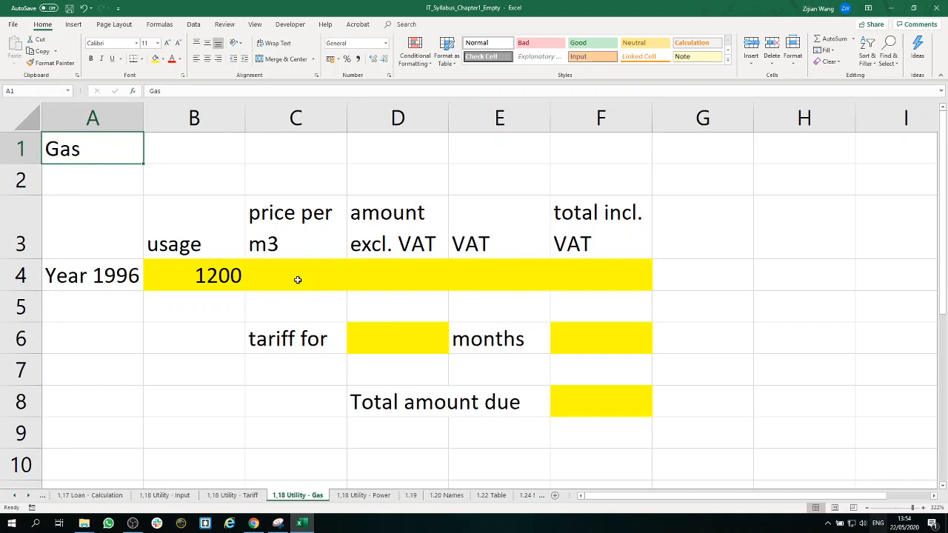
pyautogui.click(297, 282)
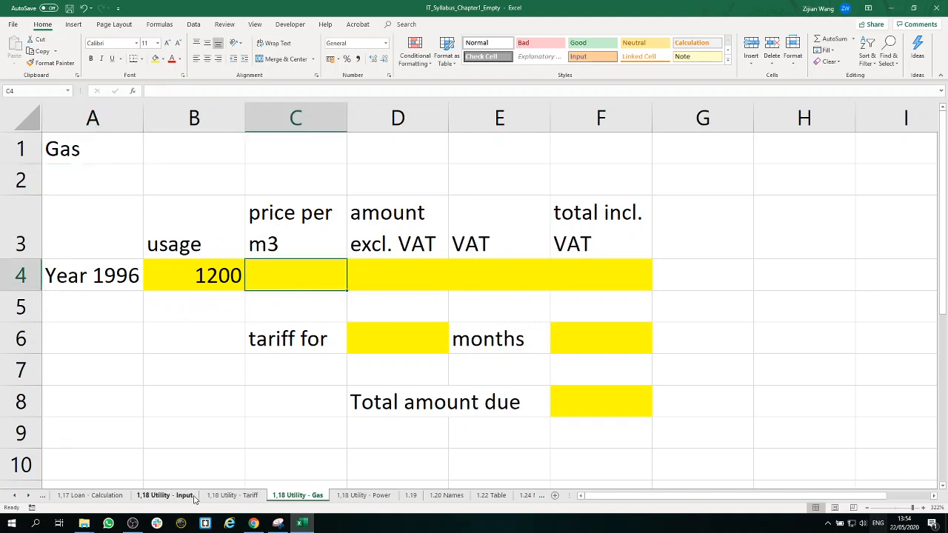
pyautogui.click(165, 495)
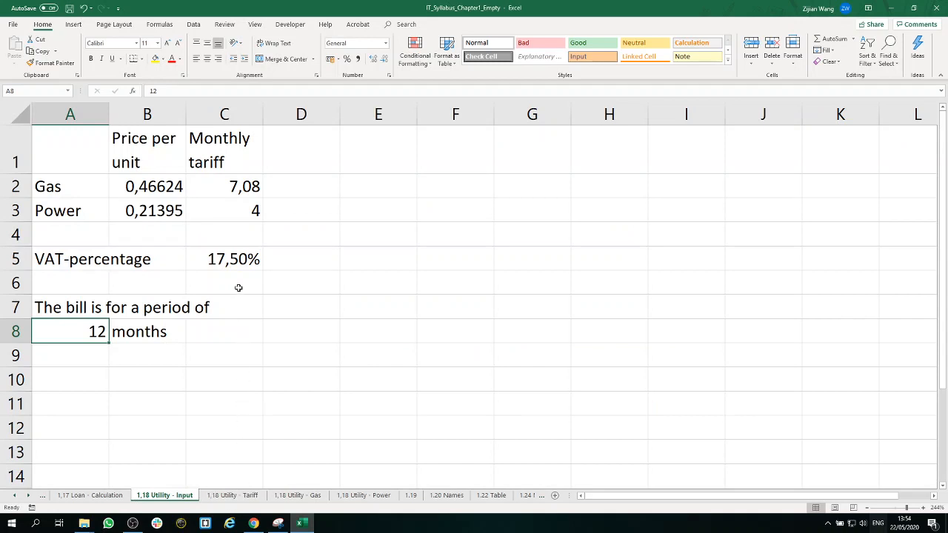
pyautogui.click(161, 190)
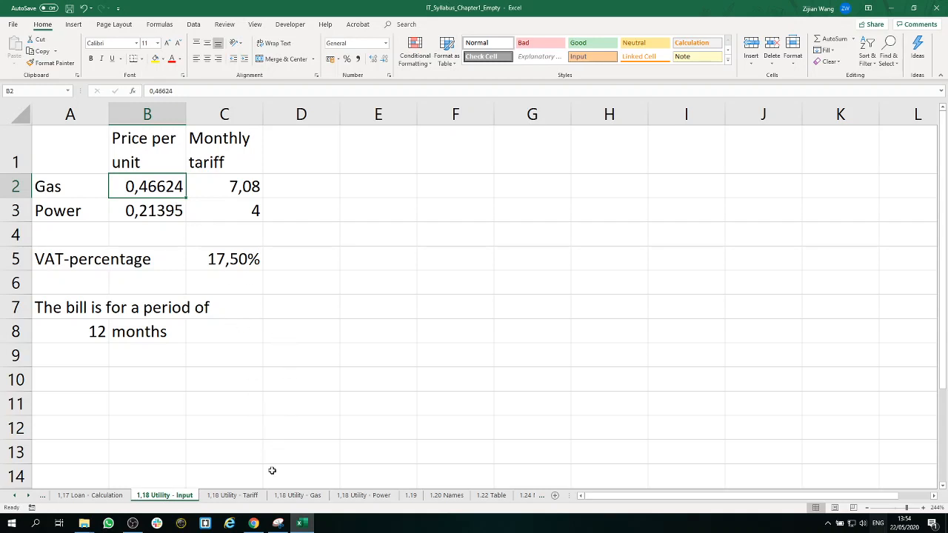
pyautogui.click(298, 496)
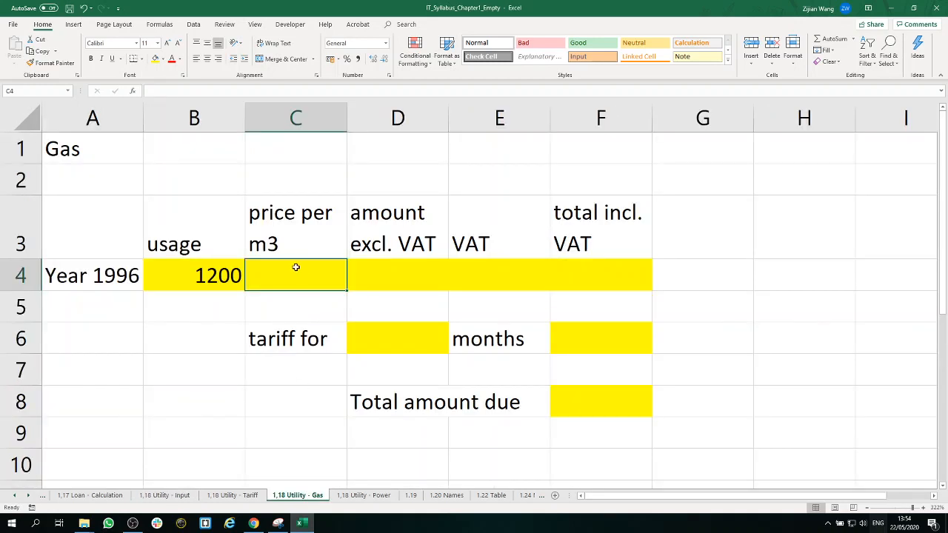
pyautogui.write('=')
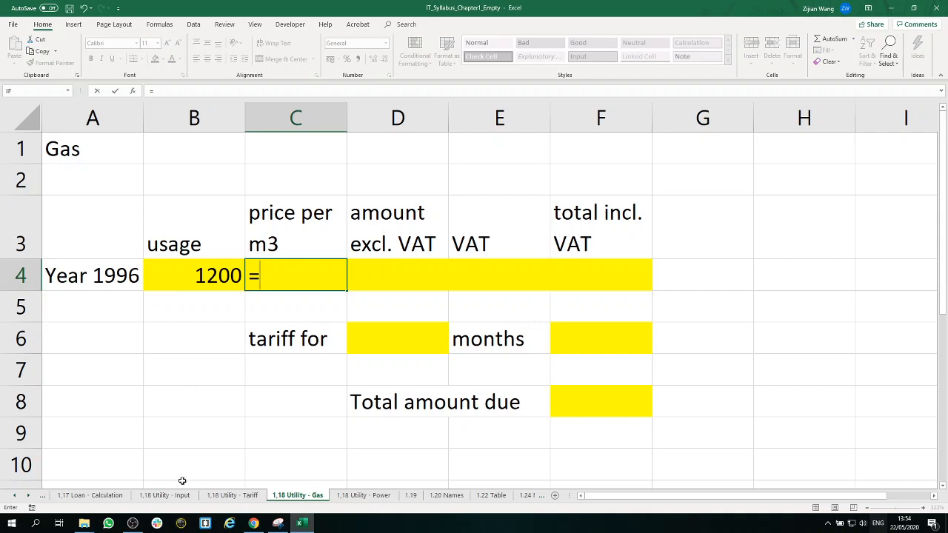
pyautogui.click(163, 496)
pyautogui.click(183, 196)
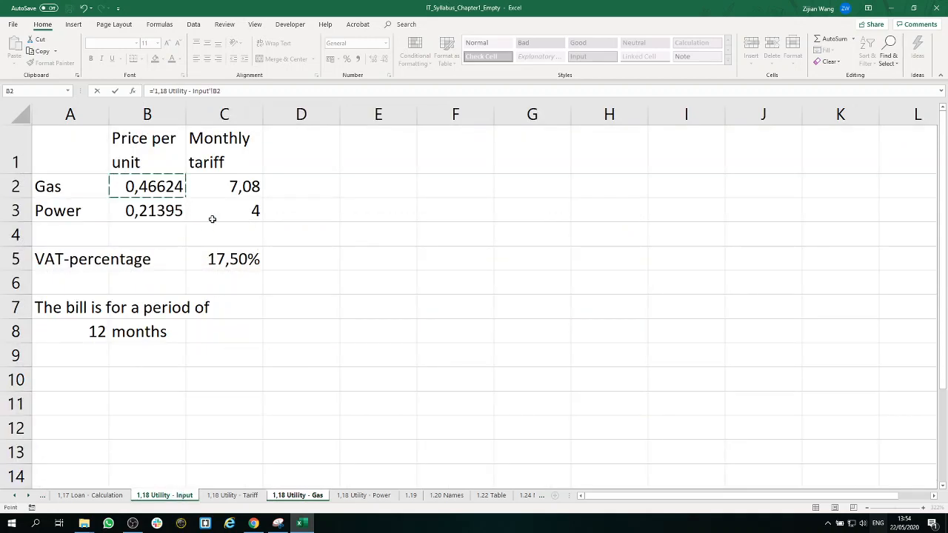
pyautogui.press('Return')
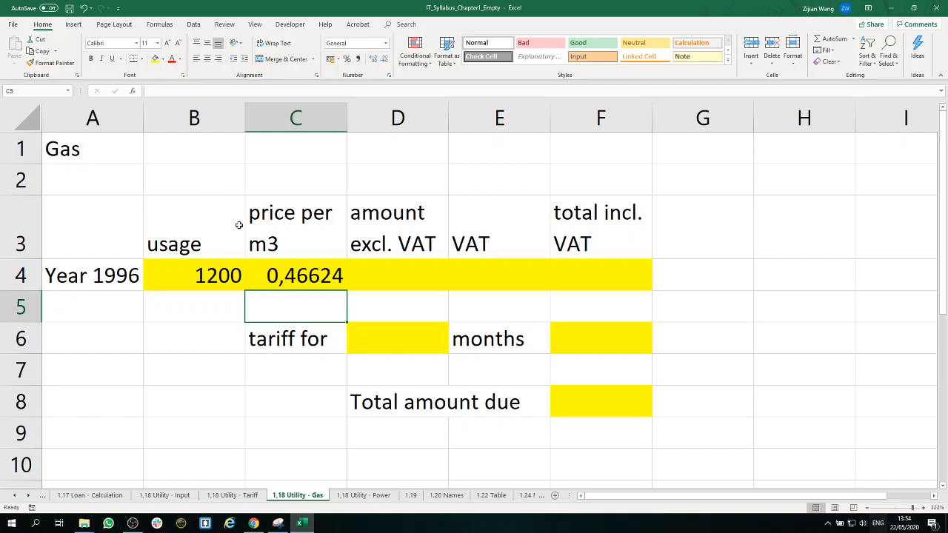
# Step: Calculate the gas amount excluding VAT in cell D4 with the formula =B4*C4
pyautogui.click(408, 283)
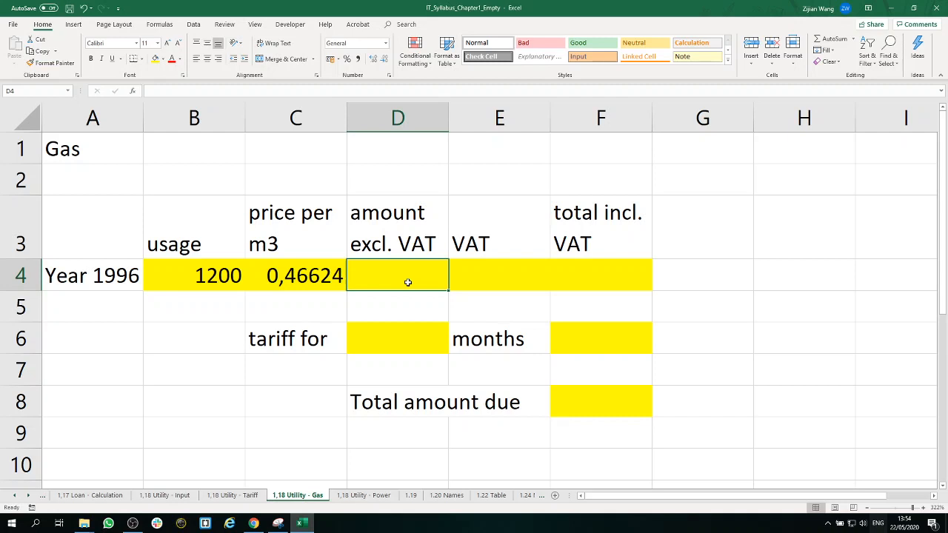
pyautogui.write('=')
pyautogui.click(207, 279)
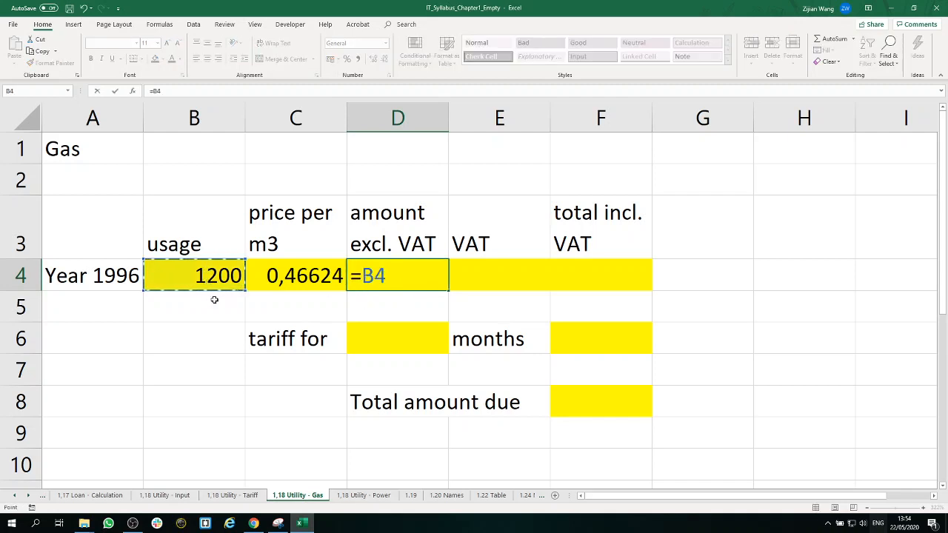
pyautogui.write('*')
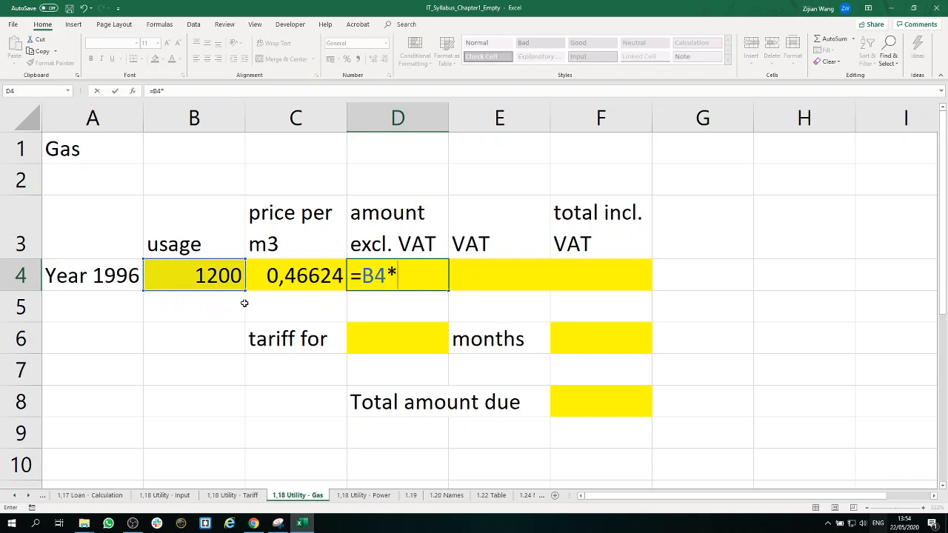
pyautogui.click(312, 279)
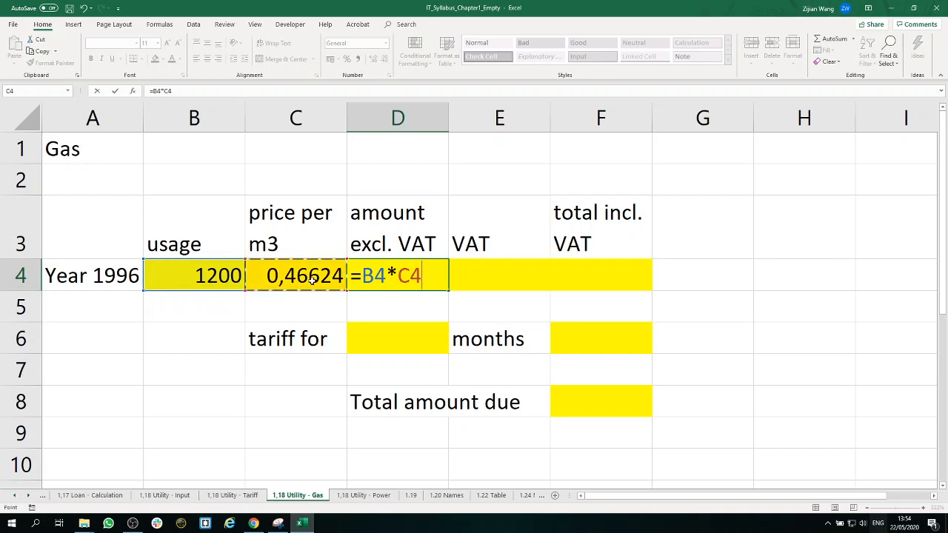
pyautogui.press('Return')
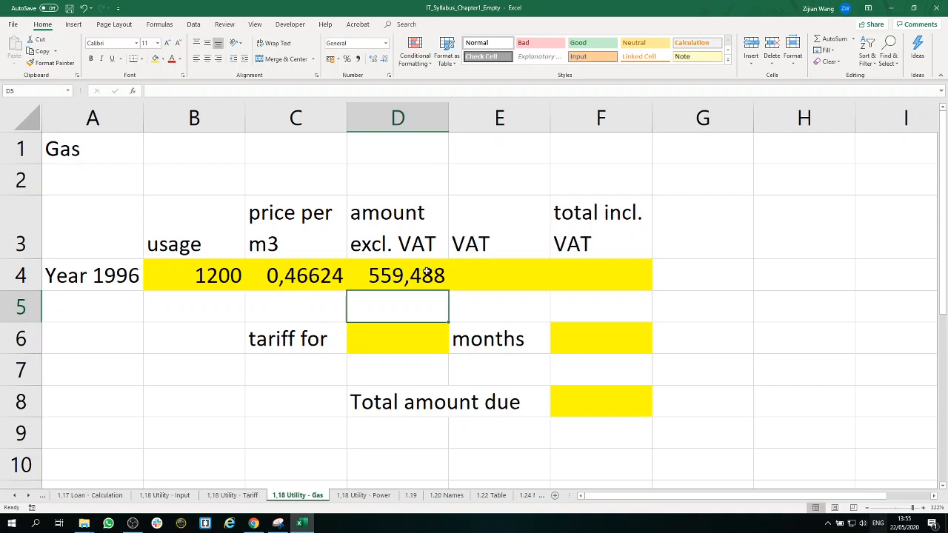
# Step: Calculate the gas VAT in cell E4 by multiplying D4 by the VAT percentage in C5 of the 1,18 Utility - Input sheet
pyautogui.click(503, 272)
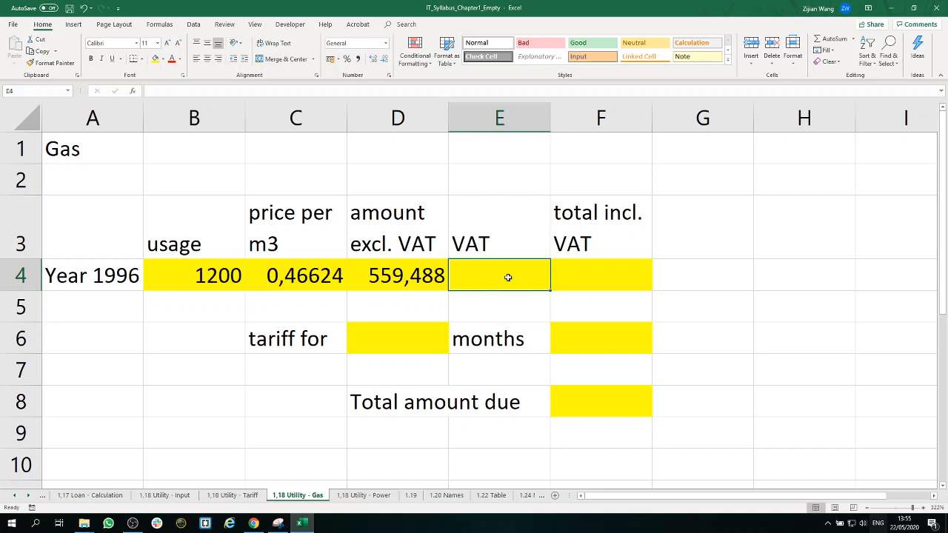
pyautogui.click(165, 495)
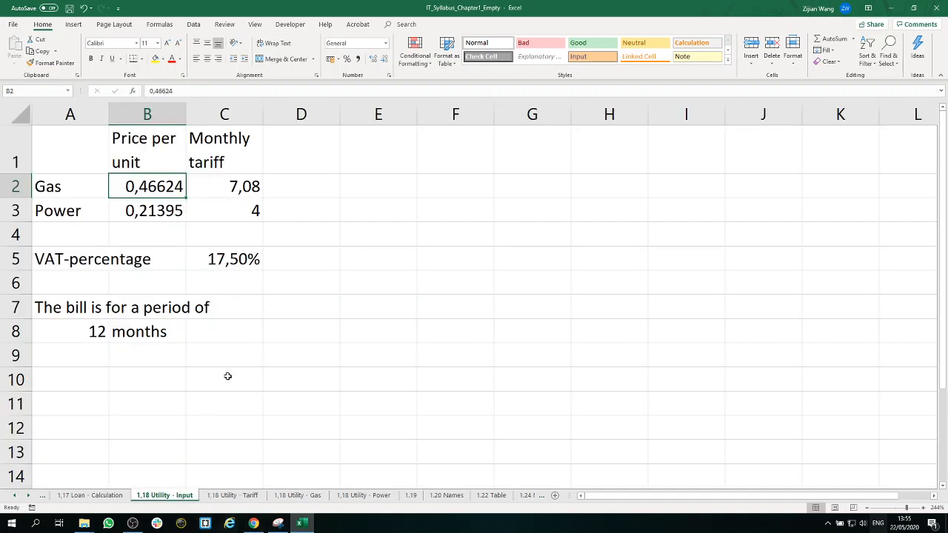
pyautogui.click(248, 257)
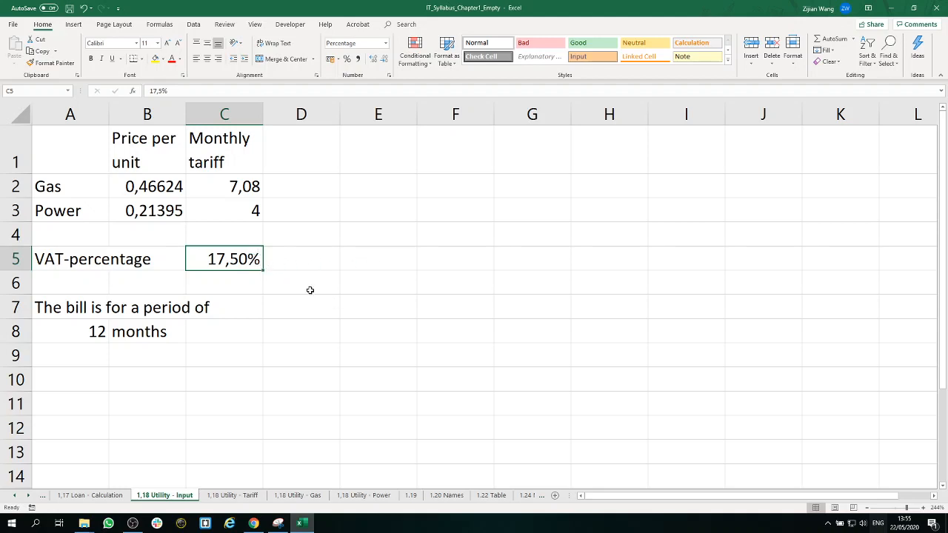
pyautogui.click(313, 495)
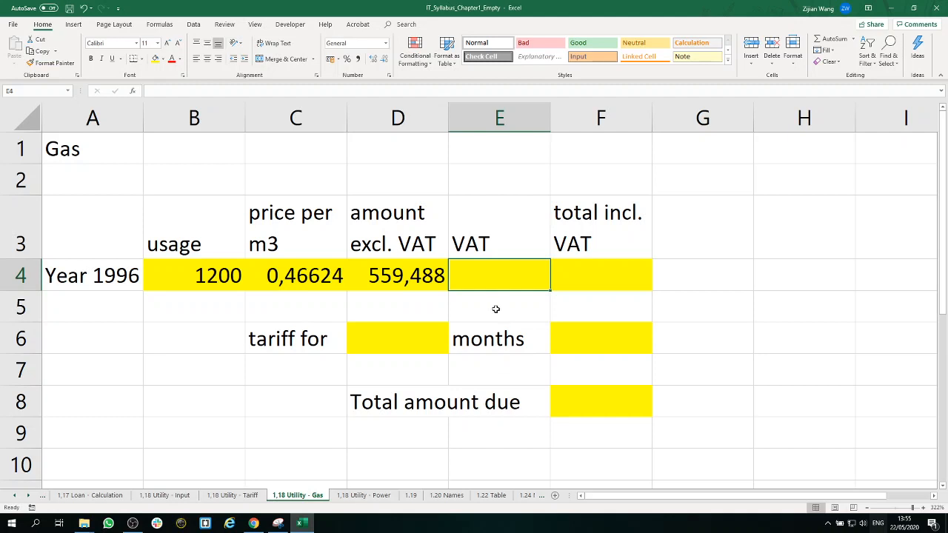
pyautogui.click(423, 279)
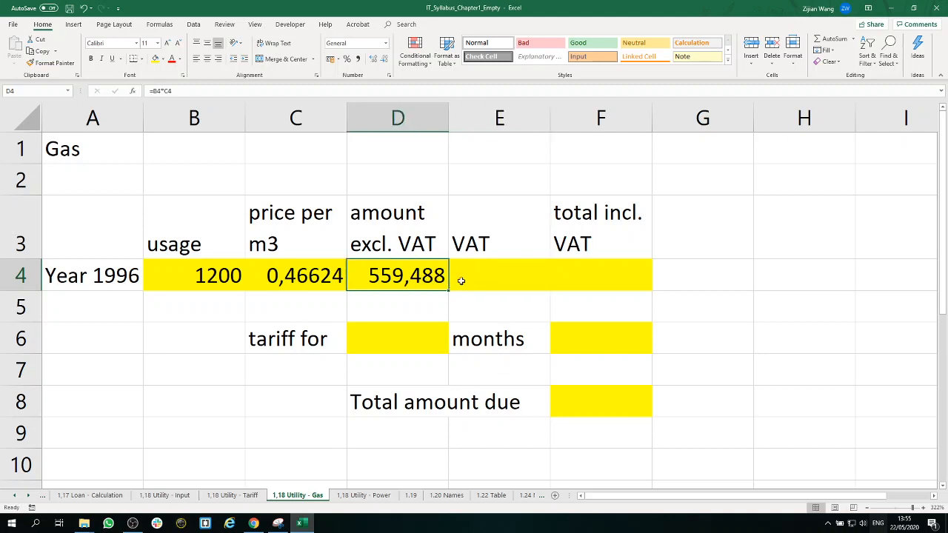
pyautogui.click(499, 280)
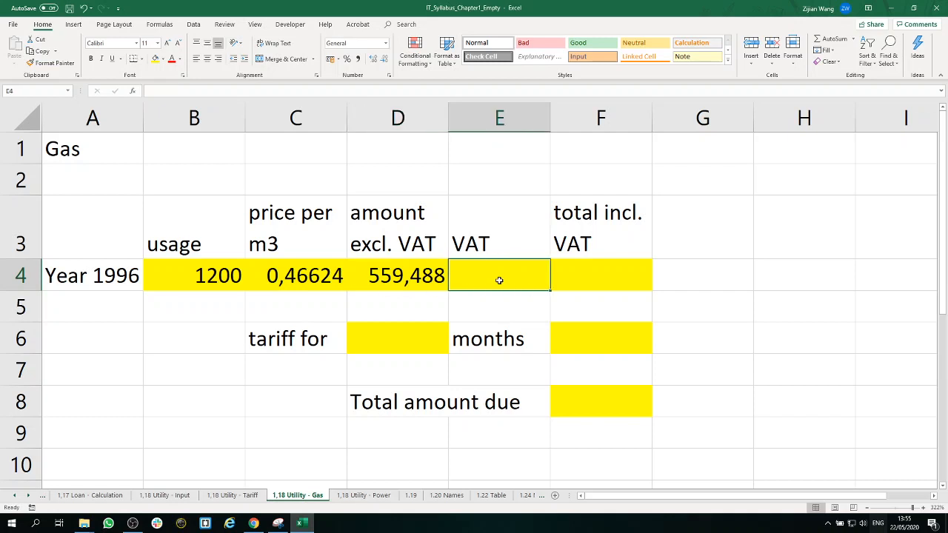
pyautogui.write('=')
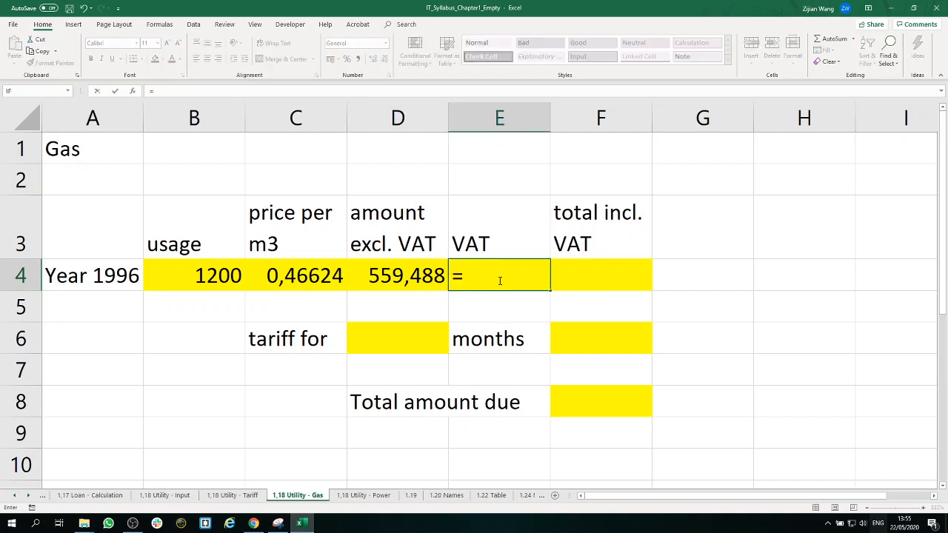
pyautogui.click(413, 274)
pyautogui.write('*')
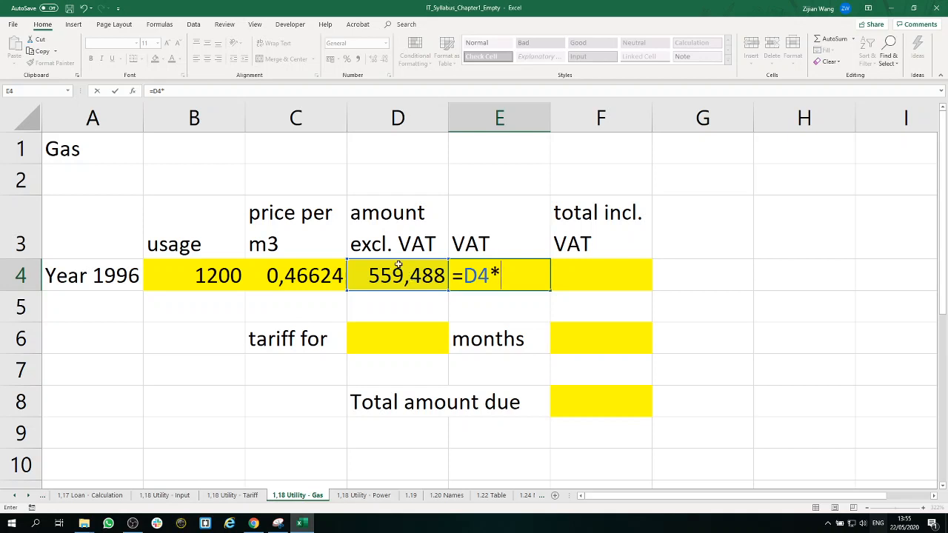
pyautogui.click(165, 496)
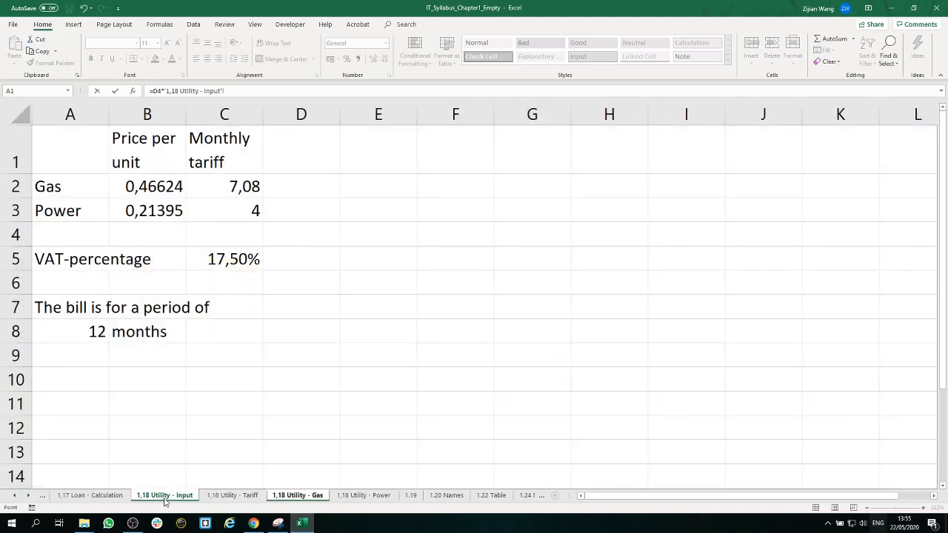
pyautogui.click(246, 259)
pyautogui.press('Return')
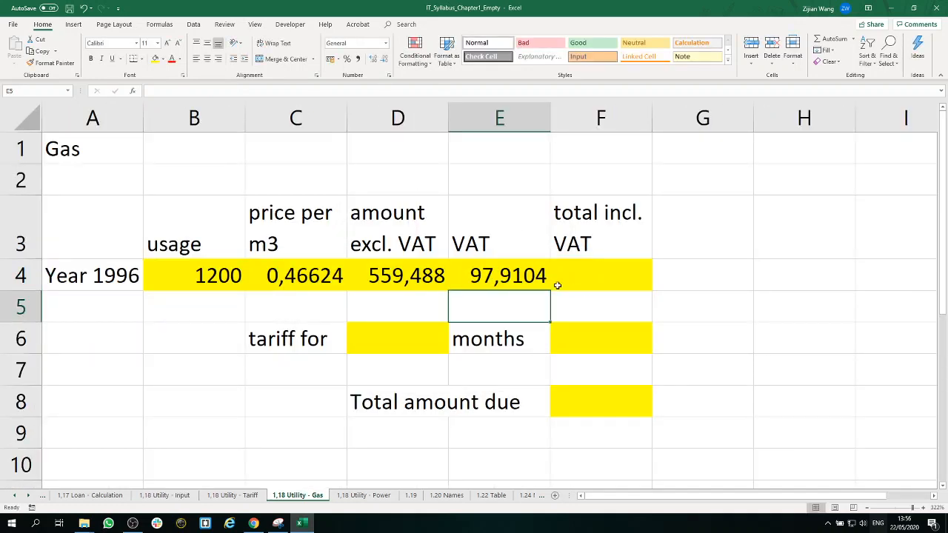
# Step: Review the VAT formula in cell E4 of the Gas sheet, checking its reference to C5 on the 1,18 Utility - Input sheet
pyautogui.click(511, 280)
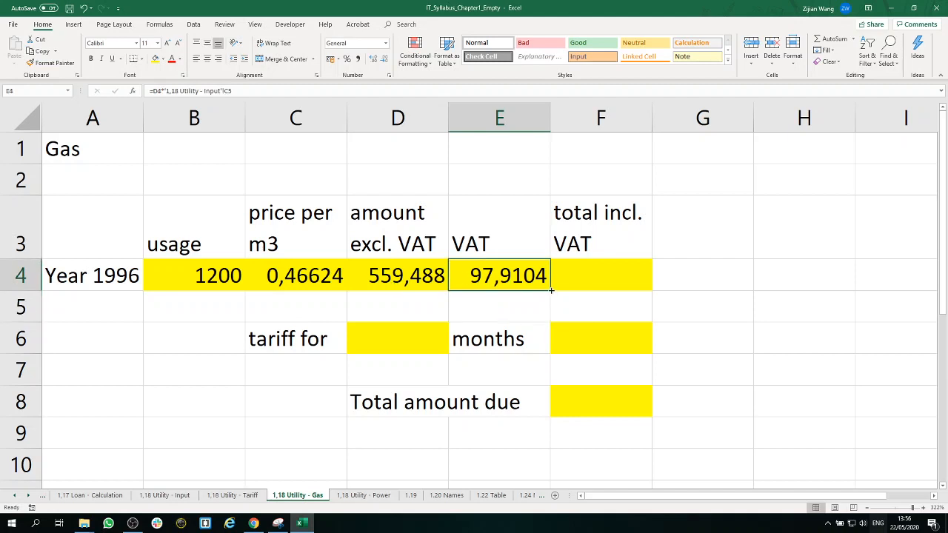
pyautogui.doubleClick(510, 279)
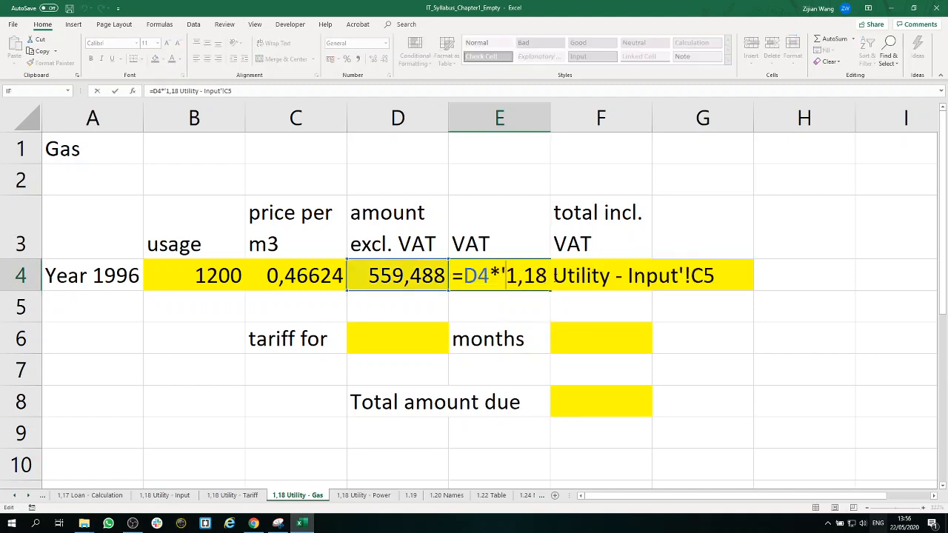
pyautogui.moveTo(717, 278); pyautogui.dragTo(691, 278)
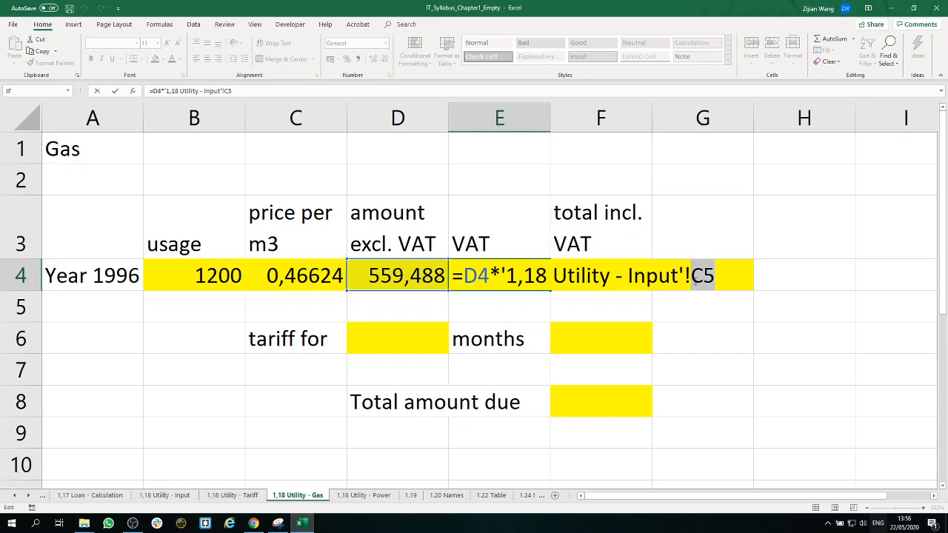
pyautogui.click(718, 277)
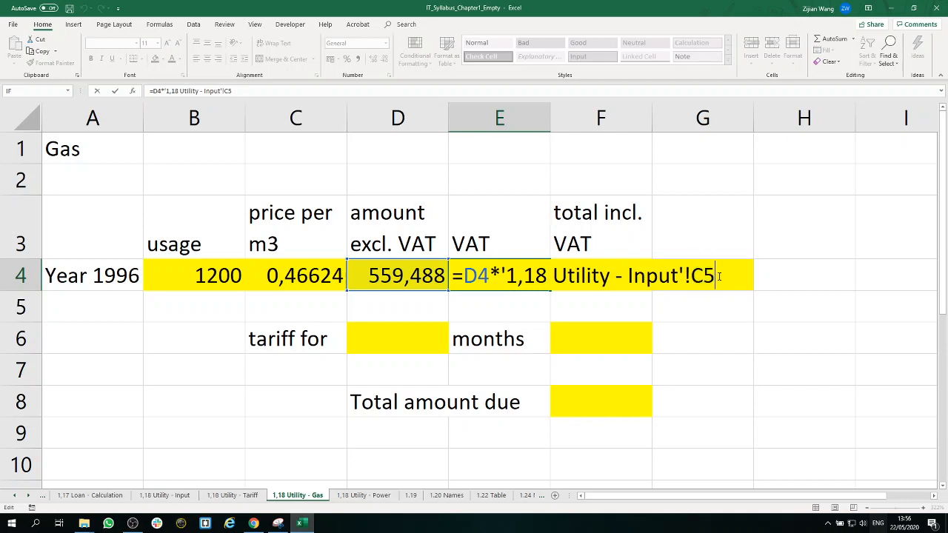
pyautogui.press('Return')
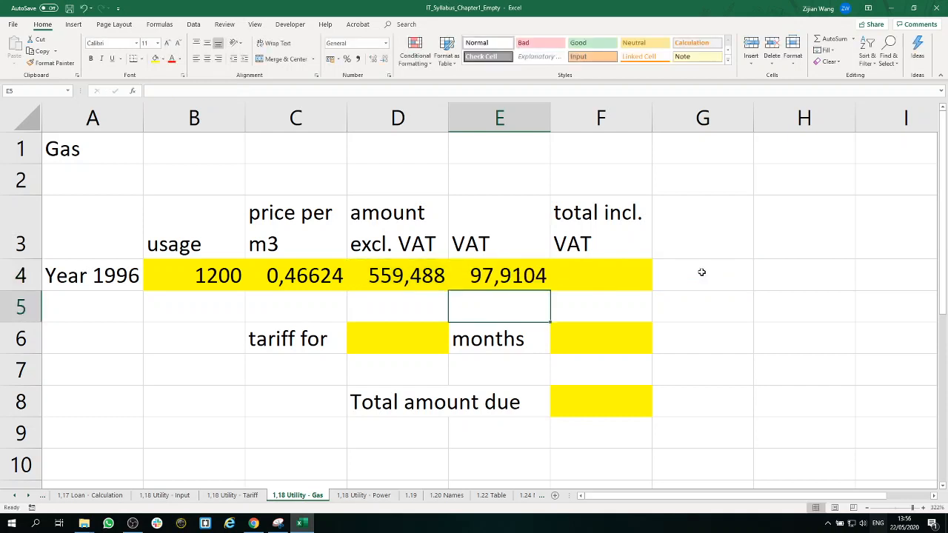
# Step: Calculate the gas total including VAT in cell F4 with the formula =D4+E4
pyautogui.click(641, 288)
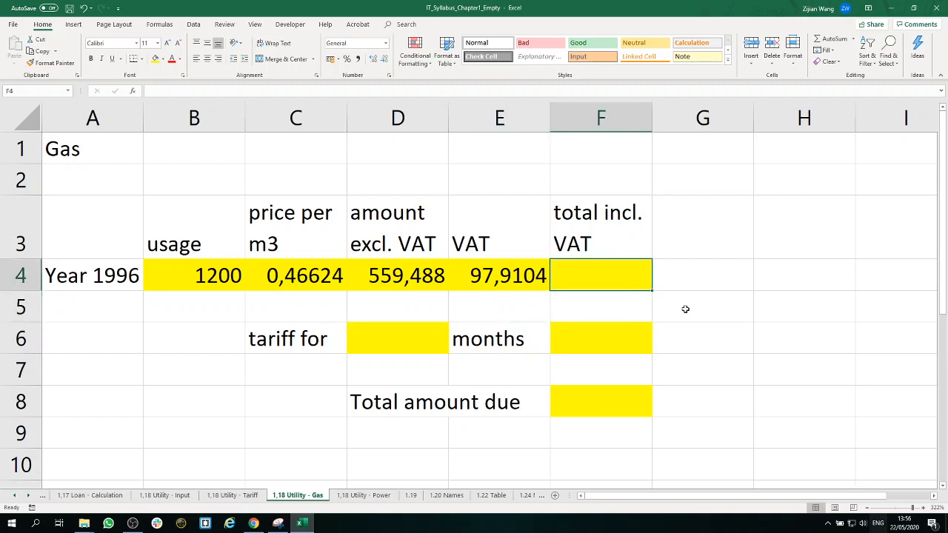
pyautogui.write('=')
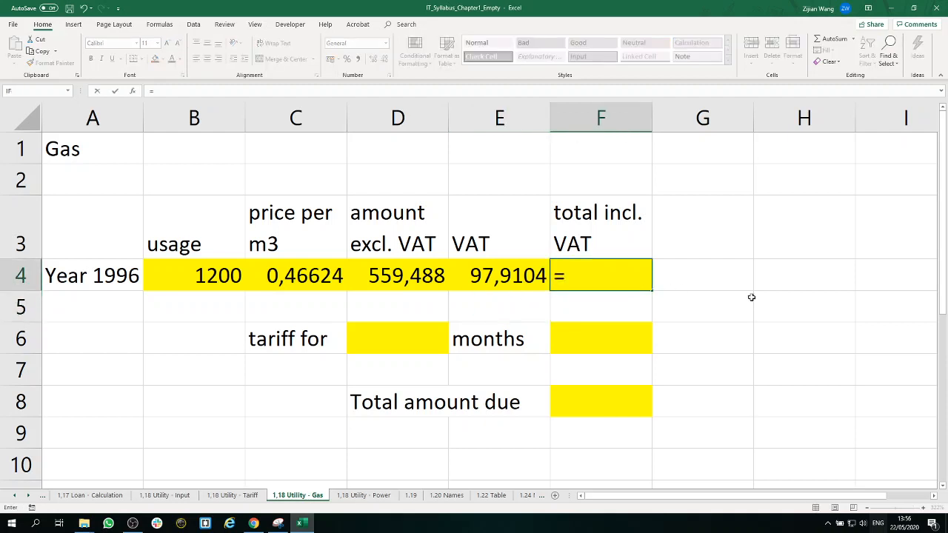
pyautogui.click(400, 275)
pyautogui.write('+')
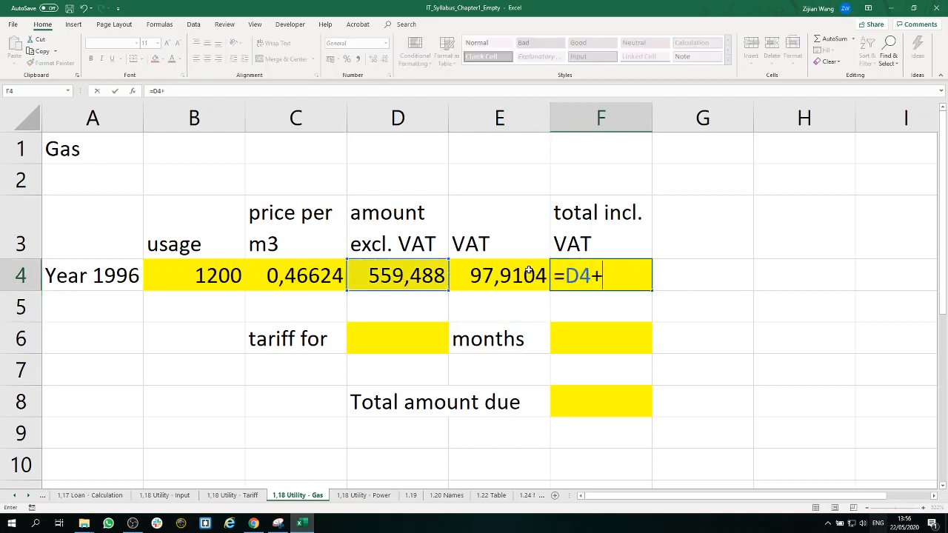
pyautogui.click(529, 274)
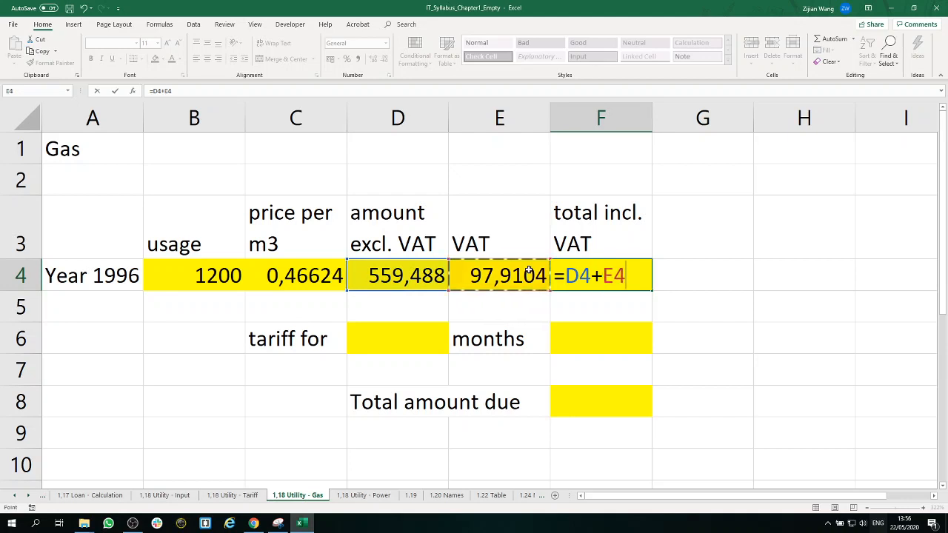
pyautogui.press('Return')
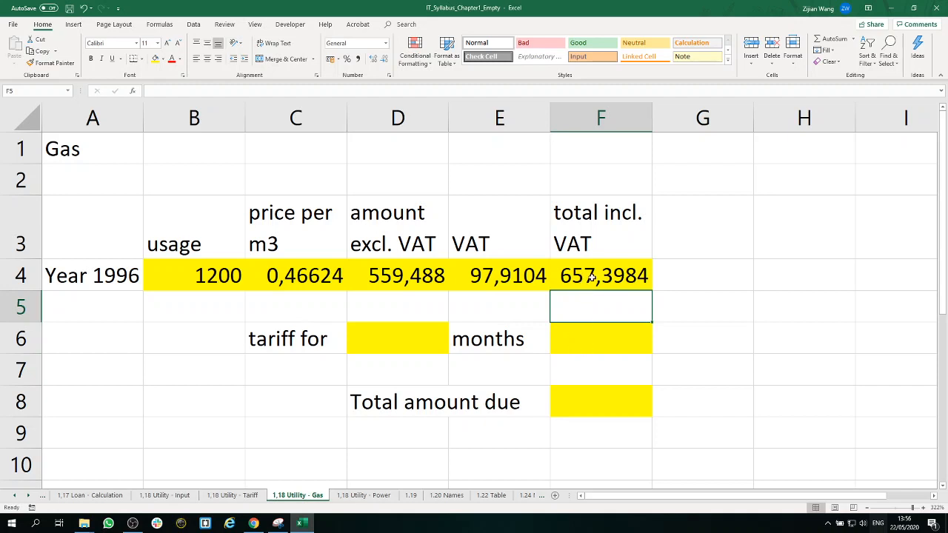
# Step: Reduce the gas amounts in cells D4 to F4 to two decimal places
pyautogui.moveTo(593, 277); pyautogui.dragTo(197, 272)
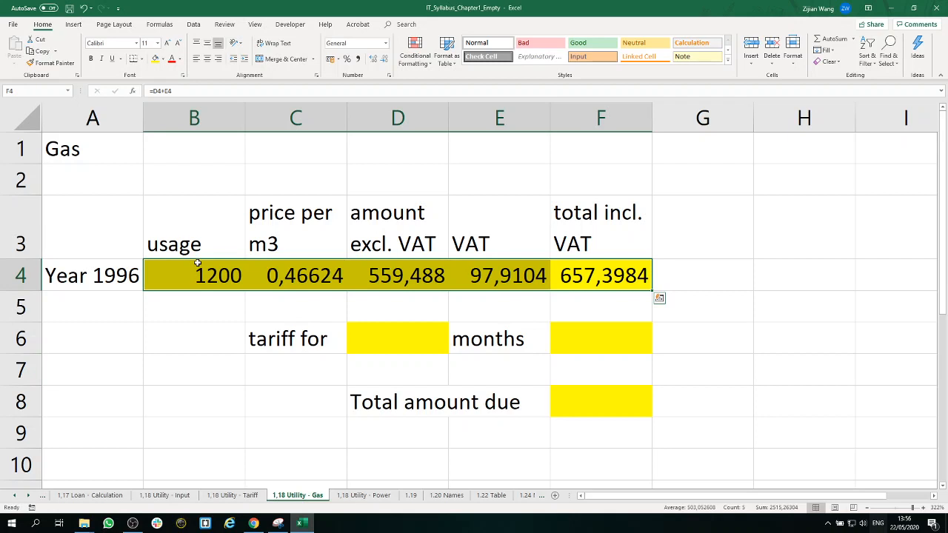
pyautogui.click(379, 274)
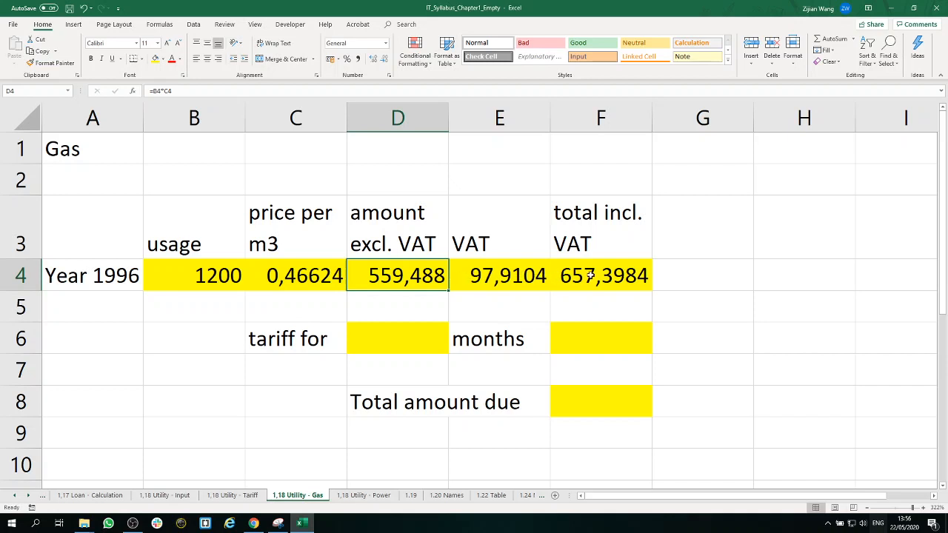
pyautogui.moveTo(590, 275); pyautogui.dragTo(428, 271)
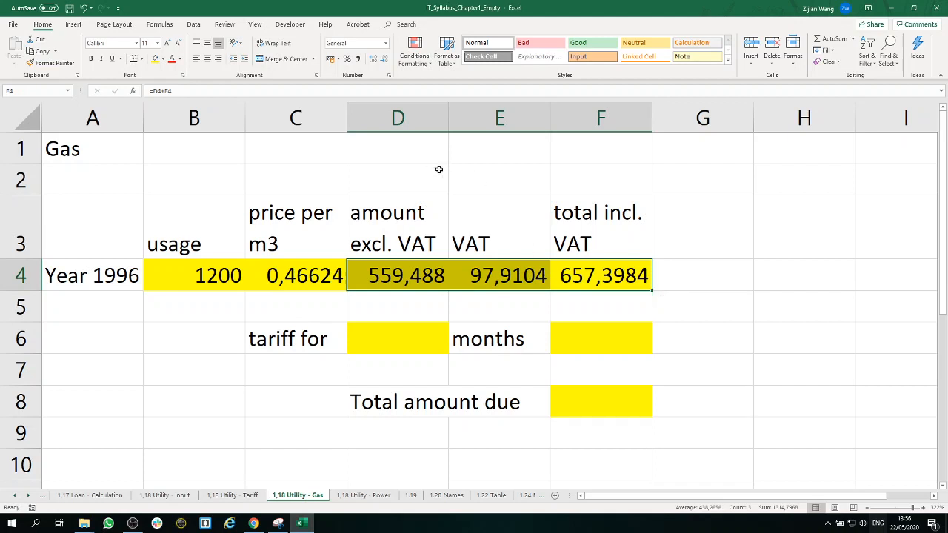
pyautogui.click(384, 60)
pyautogui.click(384, 60)
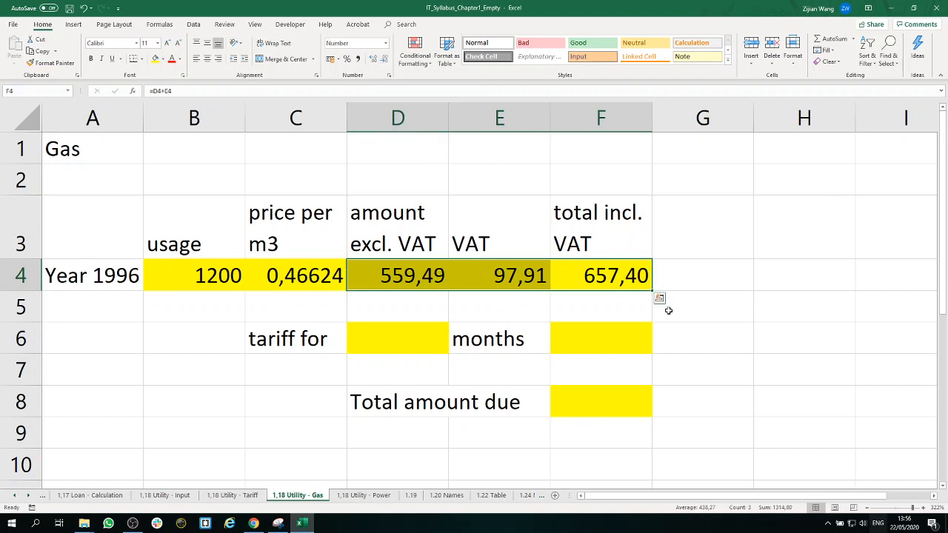
pyautogui.click(625, 305)
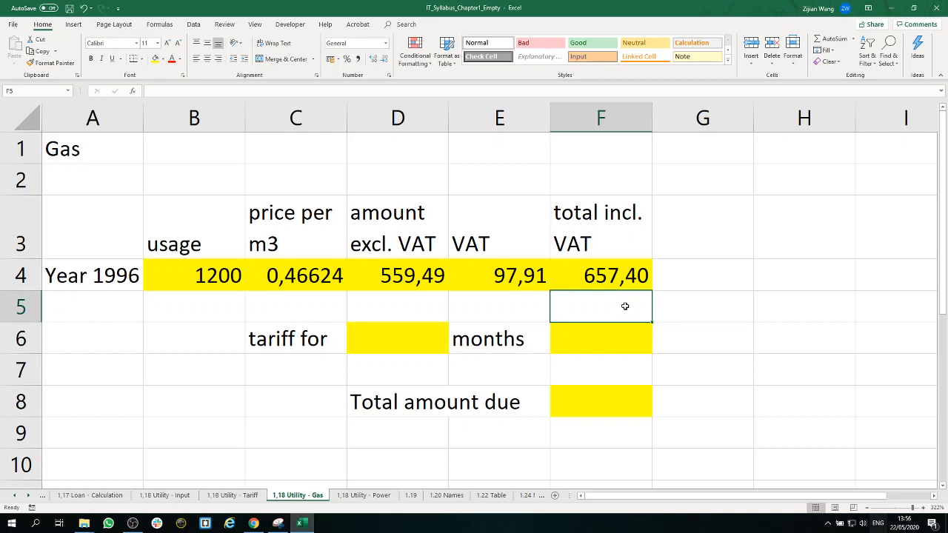
# Step: Link the number of tariff months in cell D6 of the Gas sheet to cell A8 of the 1,18 Utility - Input sheet
pyautogui.click(404, 336)
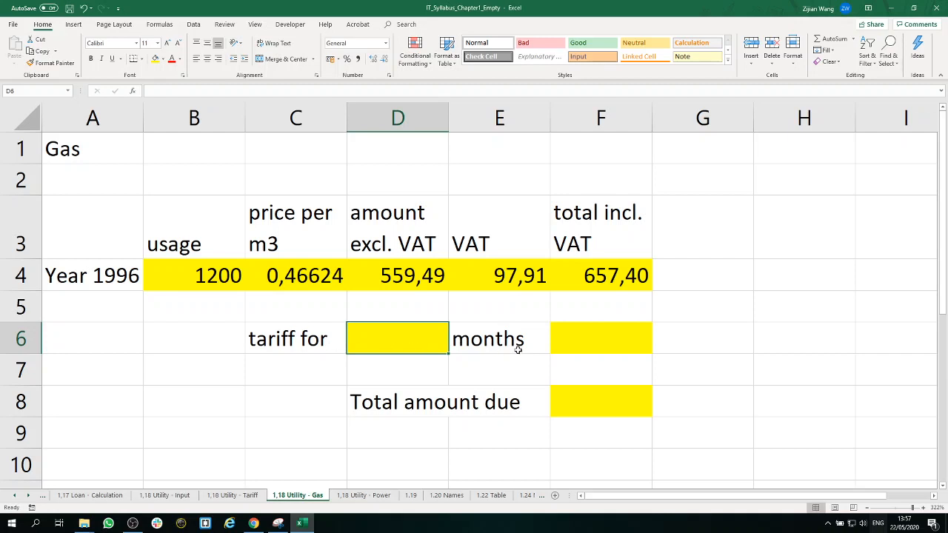
pyautogui.click(614, 339)
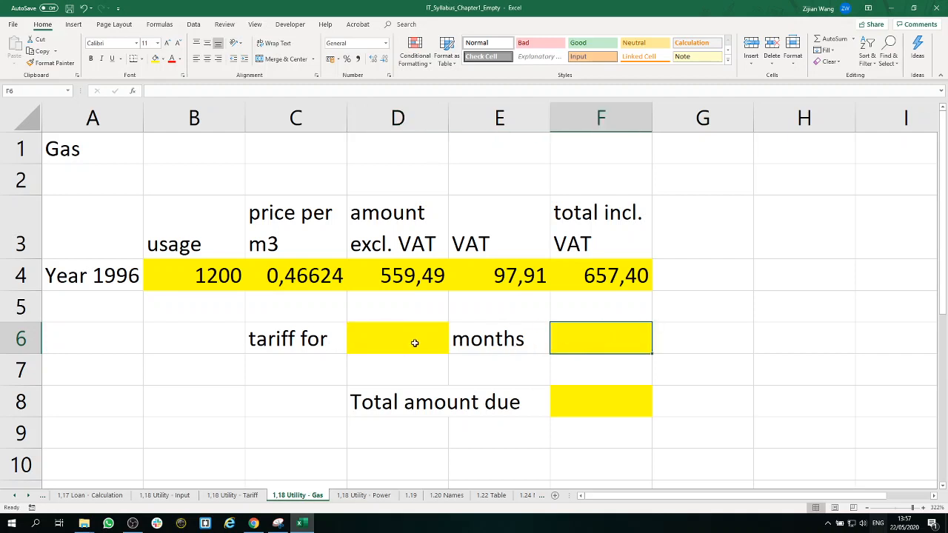
pyautogui.click(386, 342)
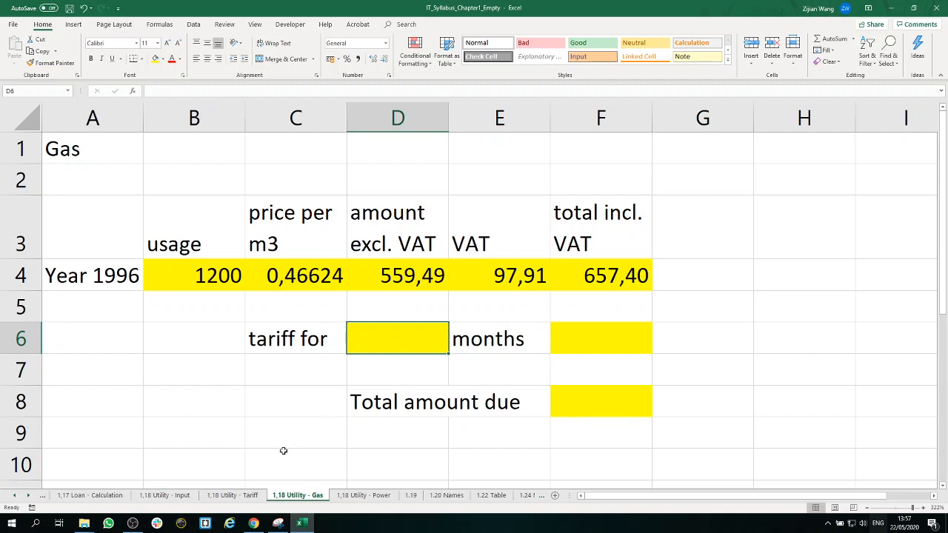
pyautogui.click(231, 494)
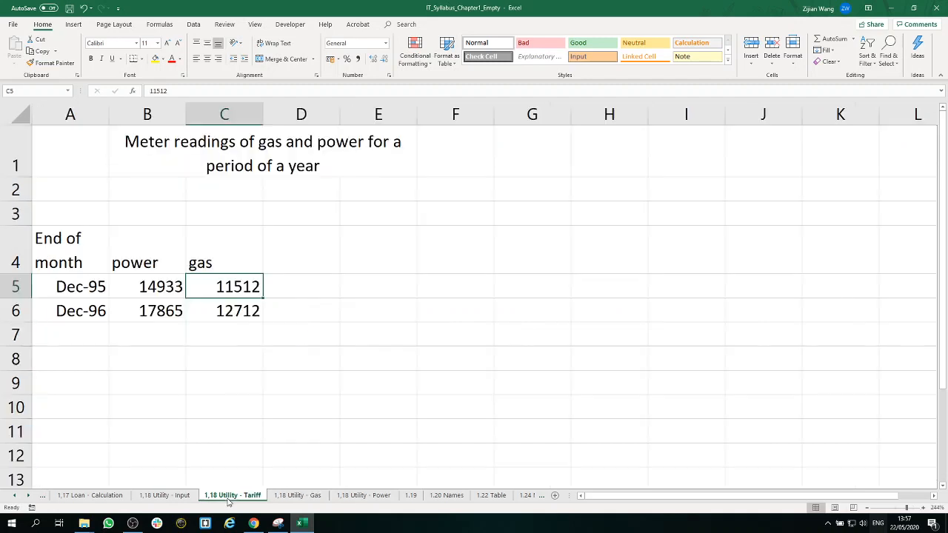
pyautogui.click(170, 496)
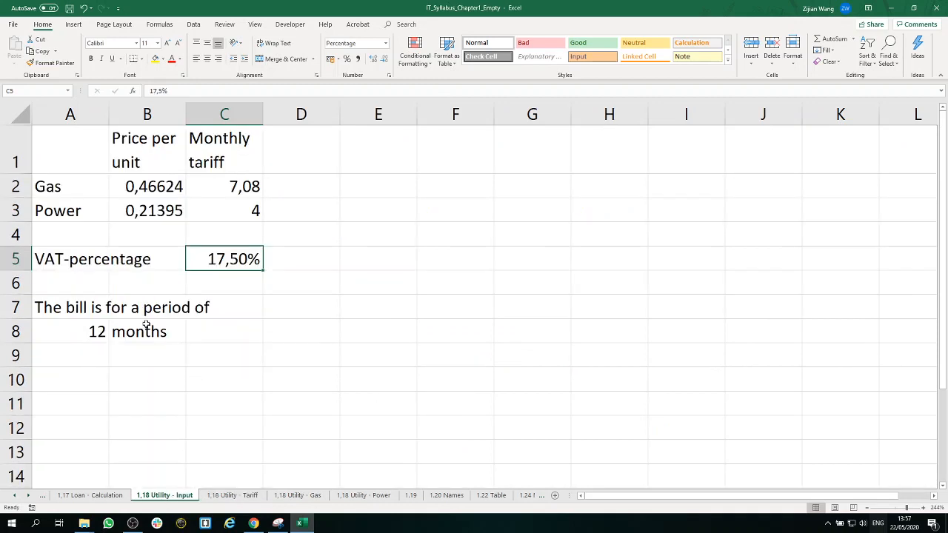
pyautogui.click(77, 333)
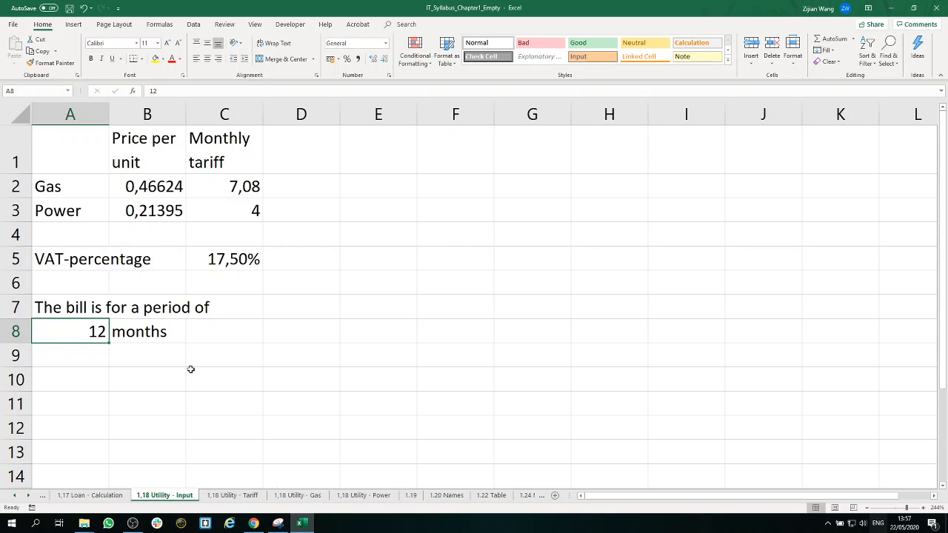
pyautogui.click(303, 499)
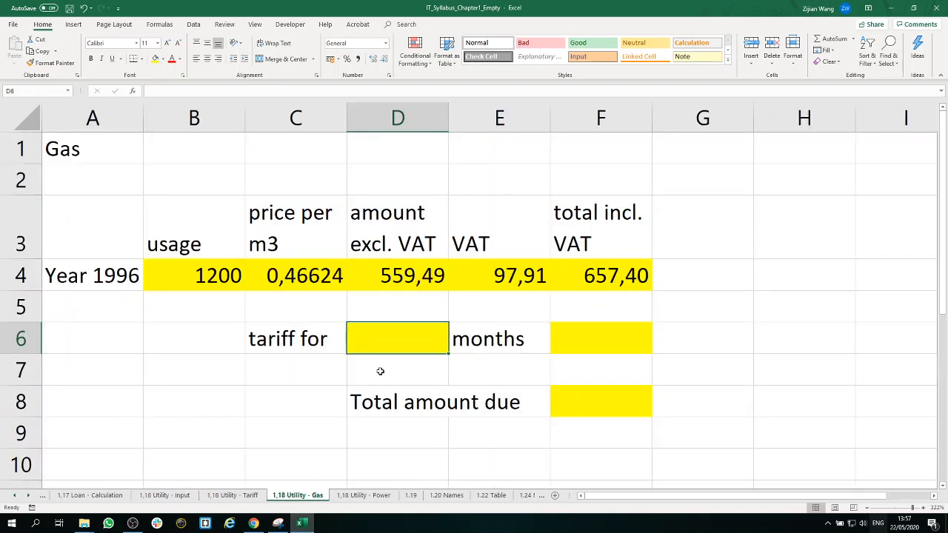
pyautogui.write('=')
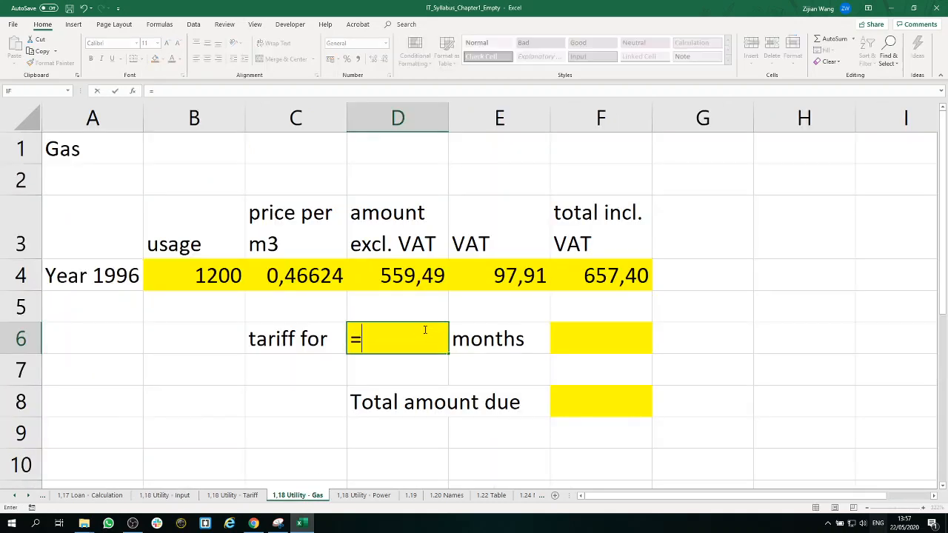
pyautogui.click(172, 495)
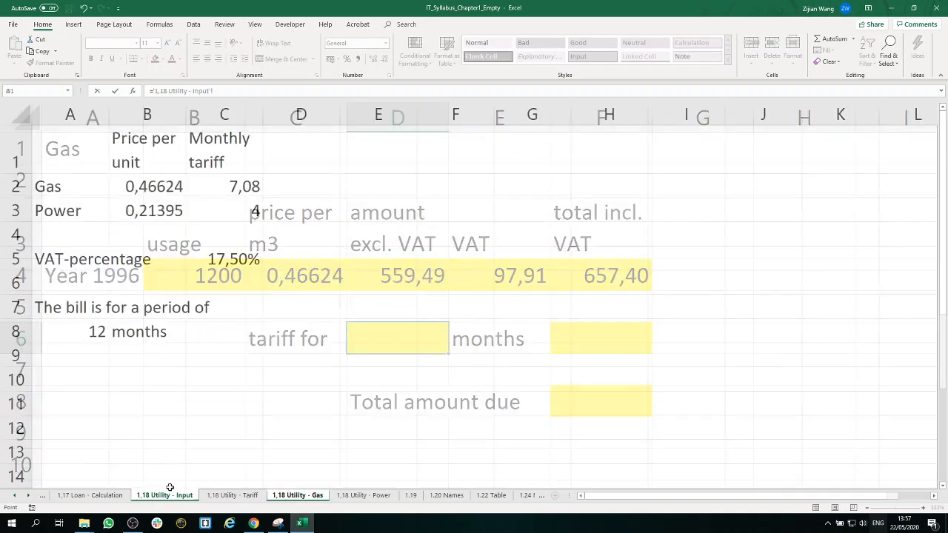
pyautogui.click(96, 332)
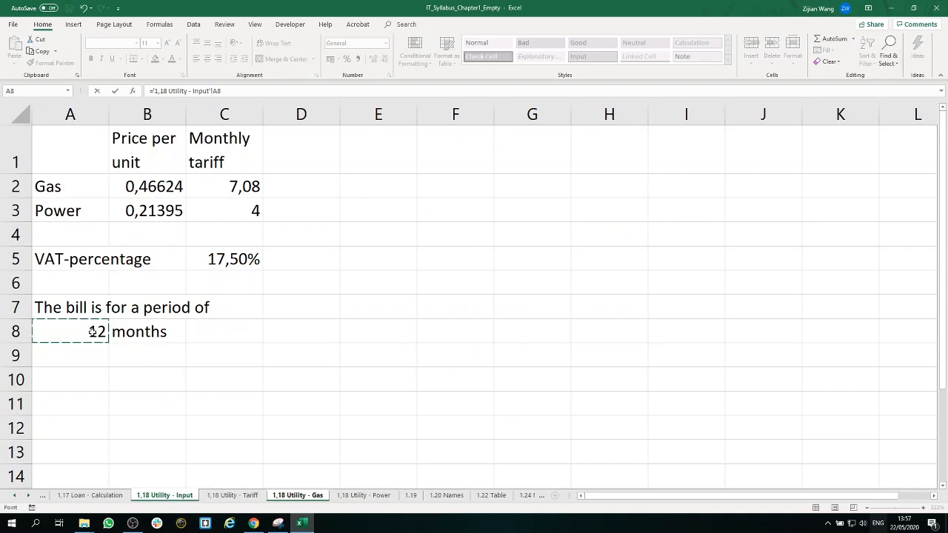
pyautogui.press('Return')
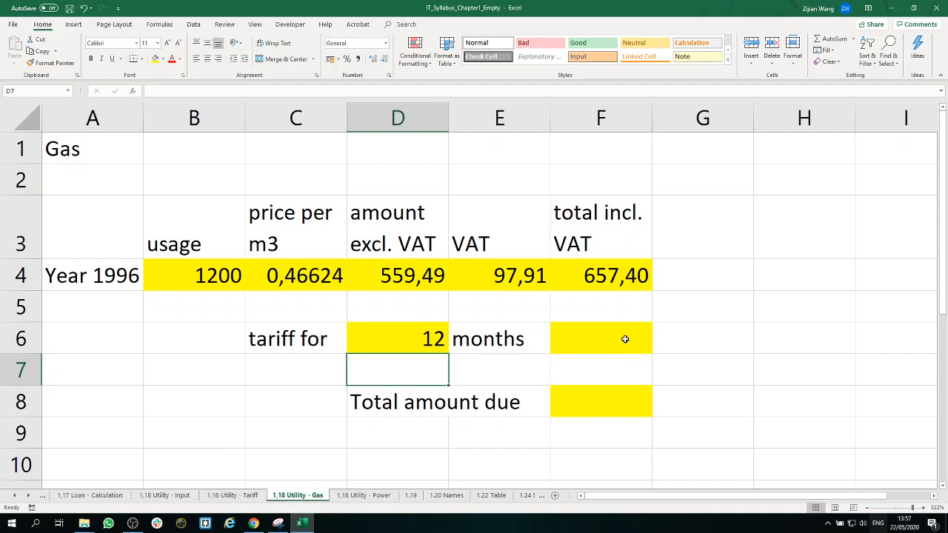
# Step: Examine the Gas sheet's tariff row, the 1,18 Utility - Tariff readings and the monthly gas tariff on the 1,18 Utility - Input sheet
pyautogui.click(624, 341)
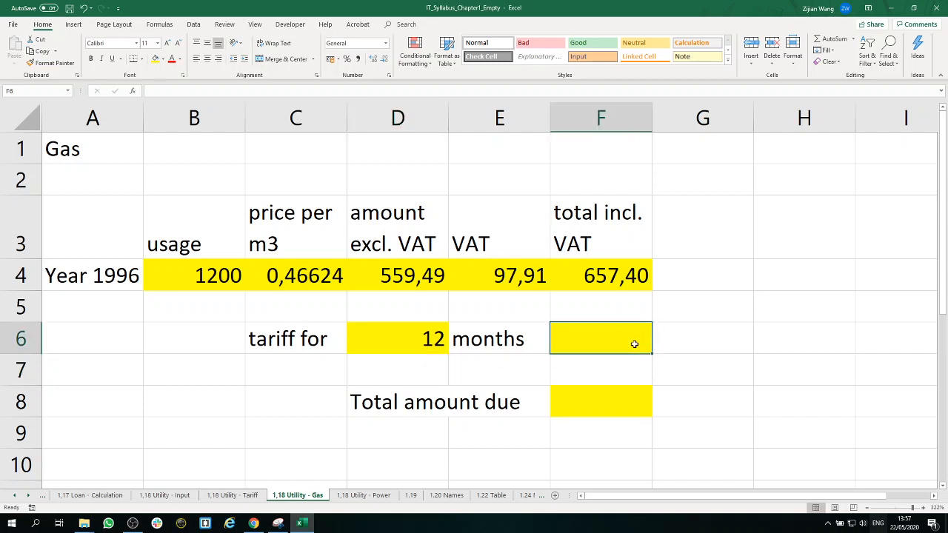
pyautogui.click(293, 339)
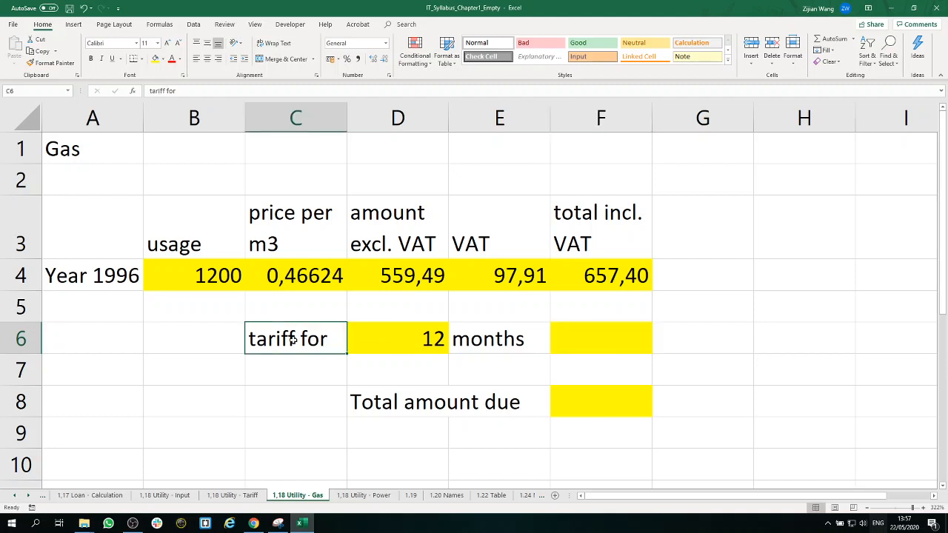
pyautogui.click(444, 346)
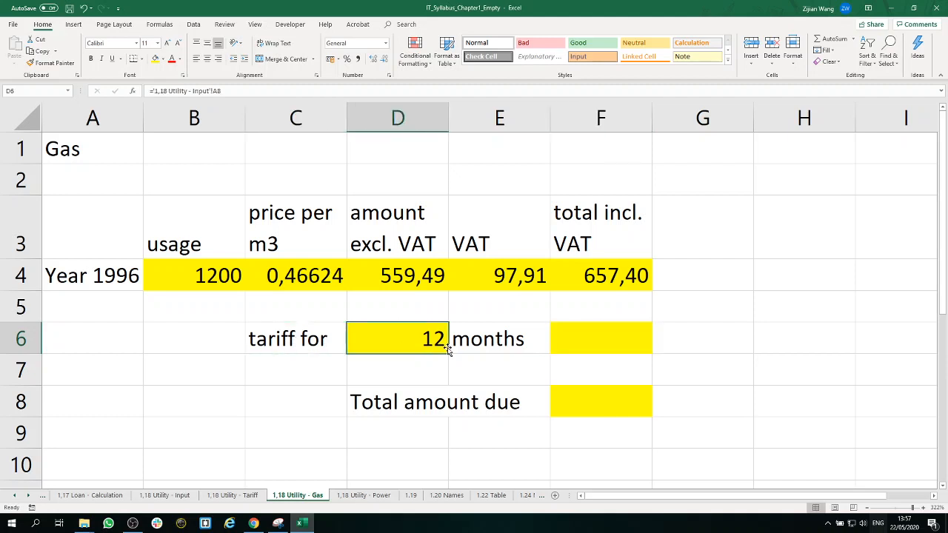
pyautogui.click(251, 495)
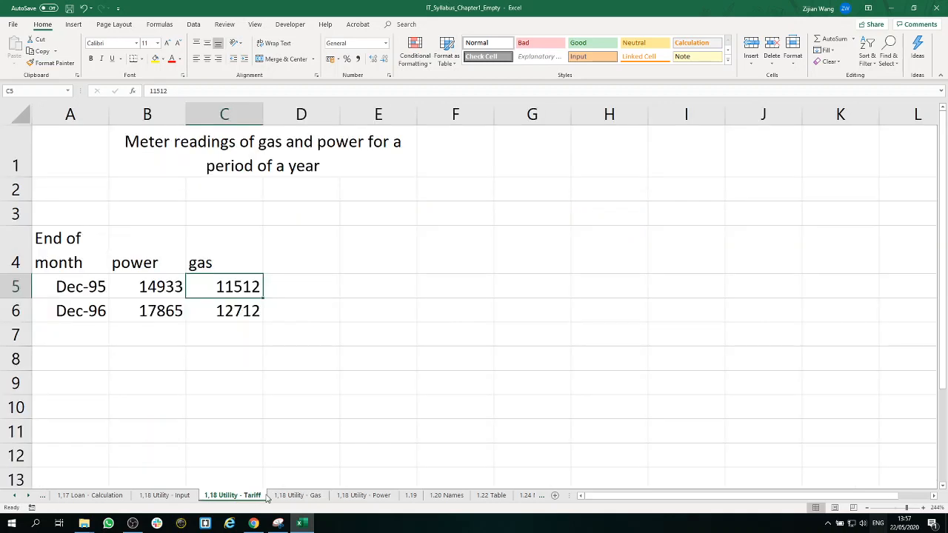
pyautogui.moveTo(212, 320); pyautogui.dragTo(120, 289)
pyautogui.click(296, 358)
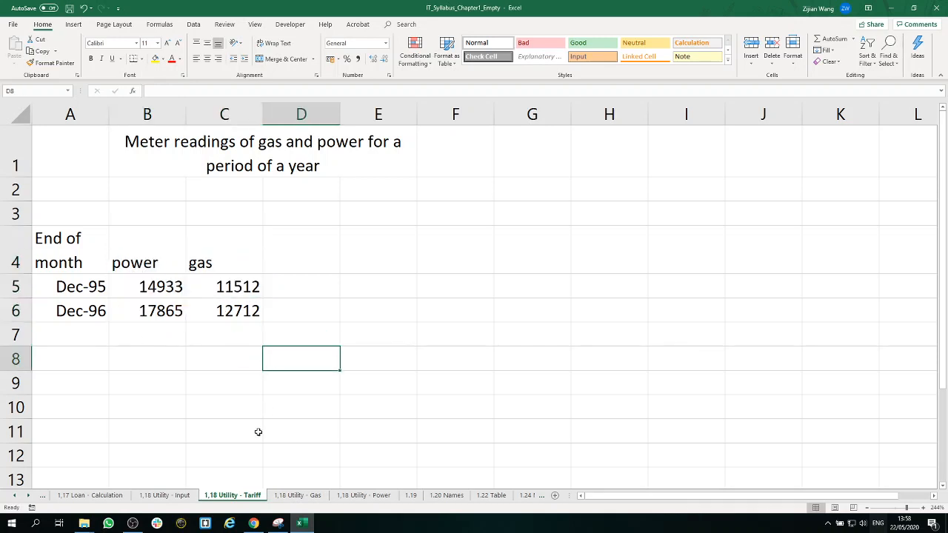
pyautogui.click(164, 496)
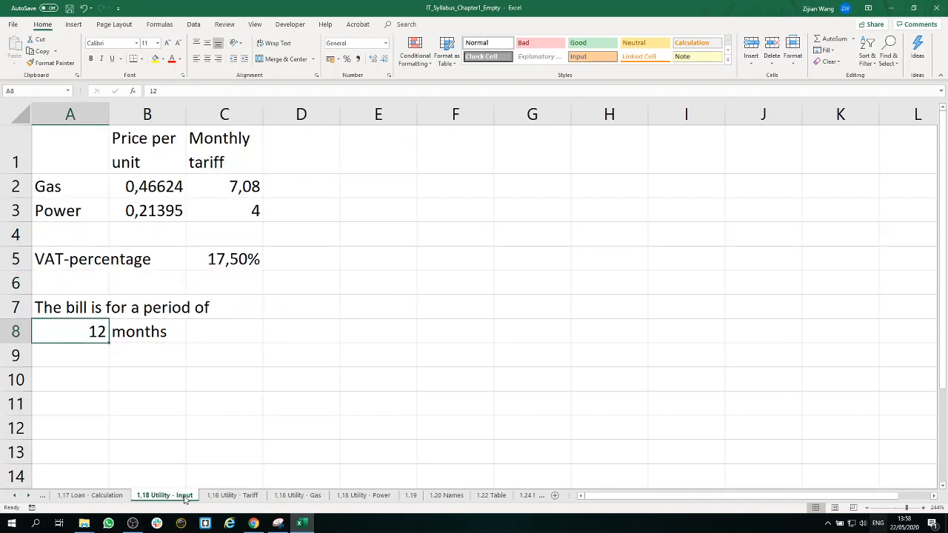
pyautogui.click(232, 190)
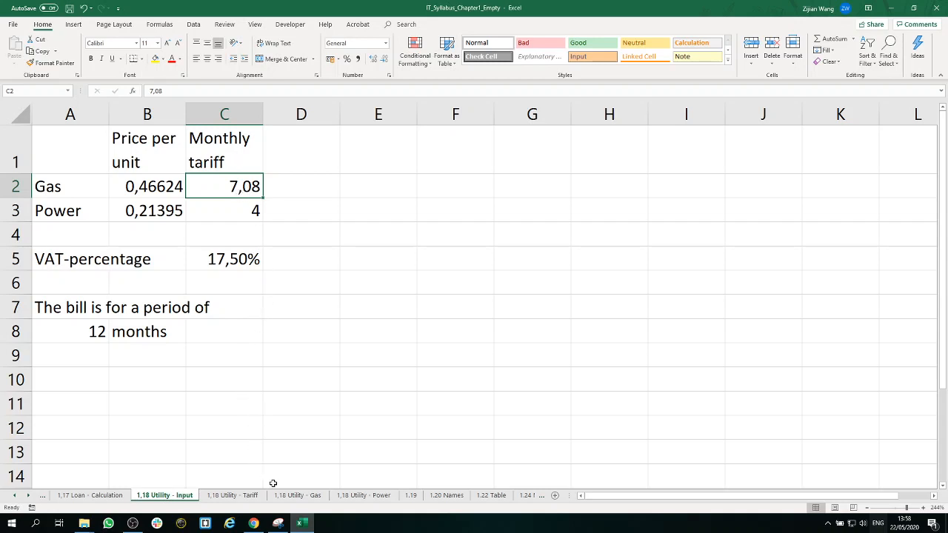
# Step: Calculate the gas tariff cost in cell F6 of the Gas sheet with the formula =D6*'1,18 Utility - Input'!C2
pyautogui.click(302, 495)
pyautogui.click(636, 336)
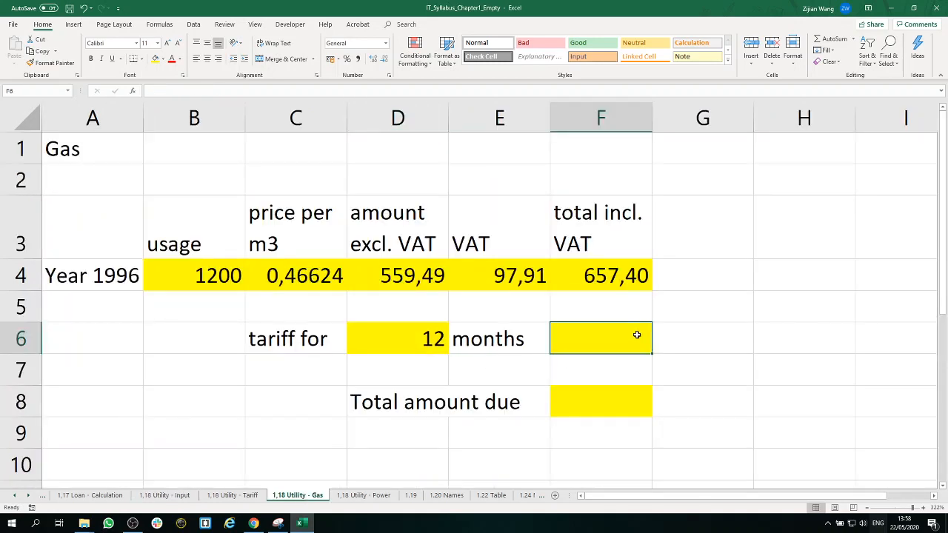
pyautogui.write('=')
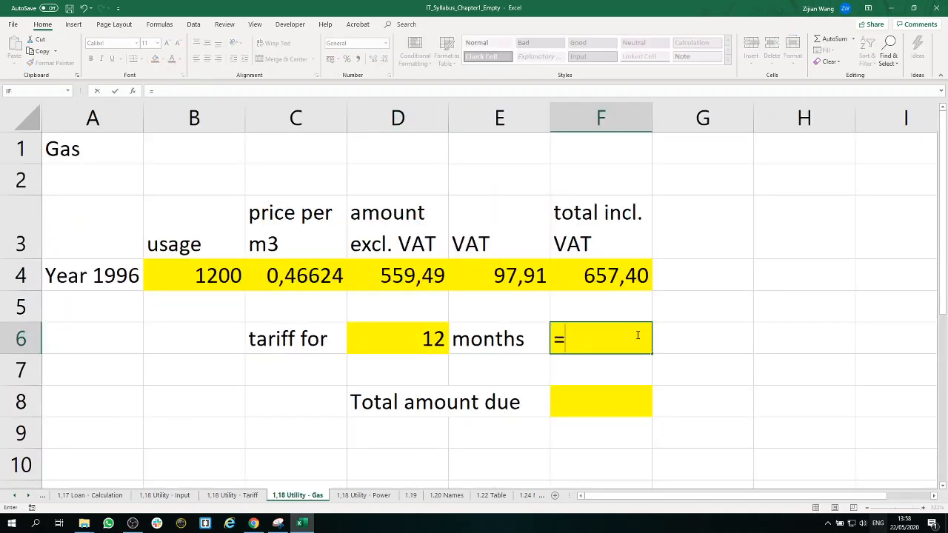
pyautogui.click(431, 340)
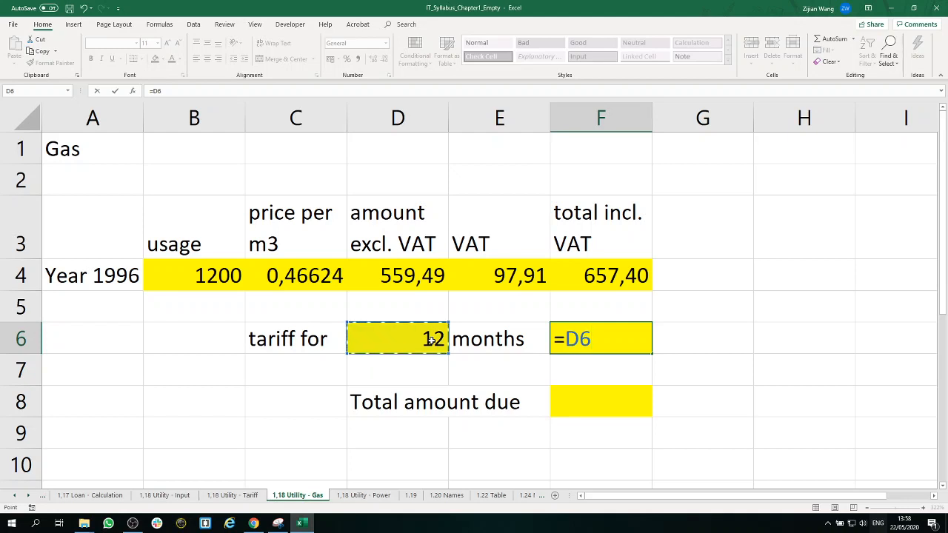
pyautogui.write('*')
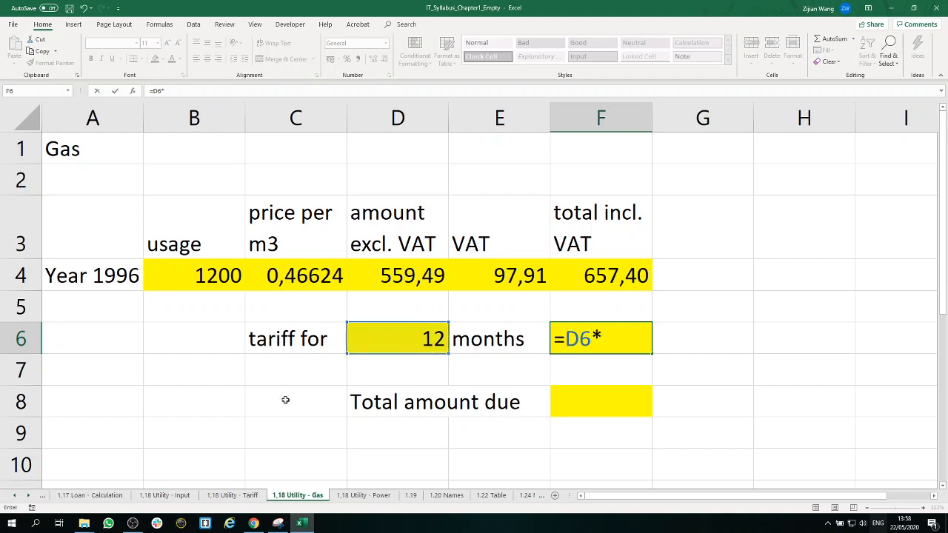
pyautogui.click(176, 495)
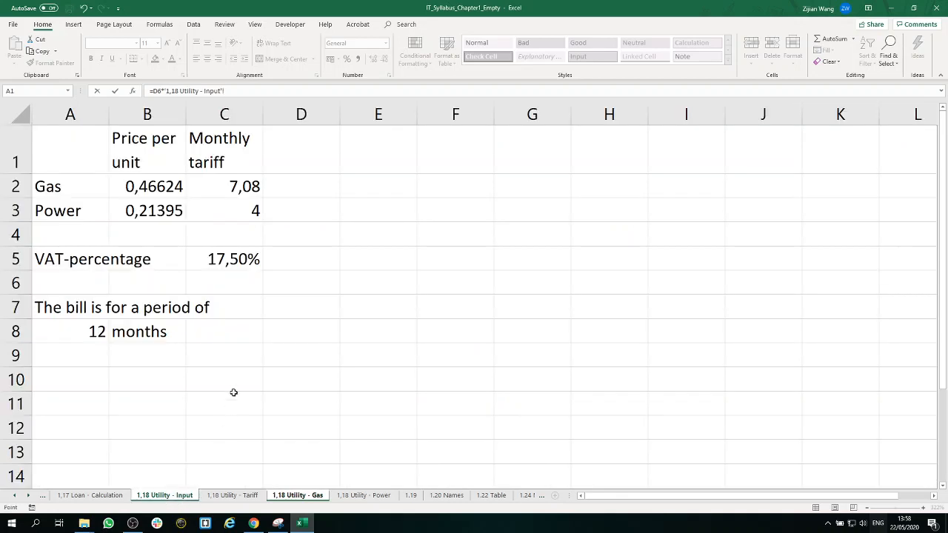
pyautogui.click(239, 190)
pyautogui.press('Return')
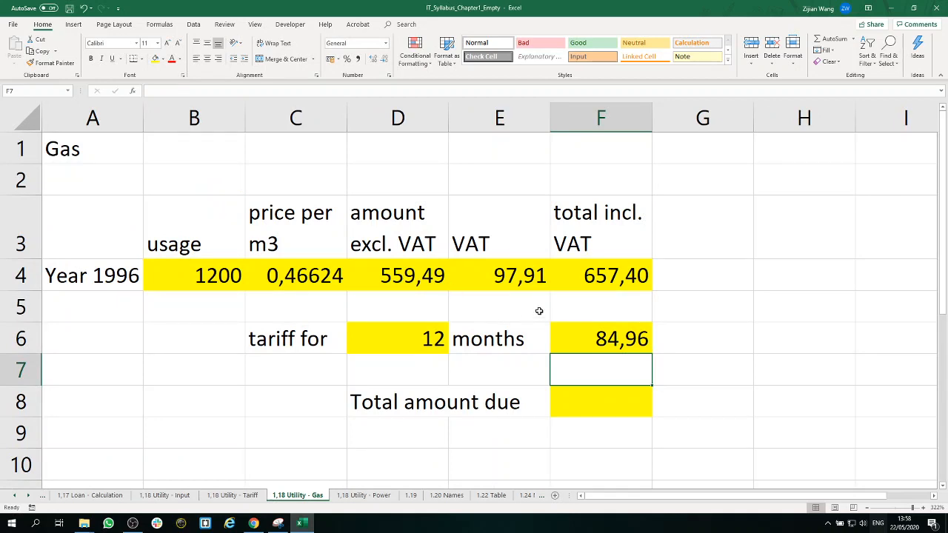
pyautogui.click(601, 338)
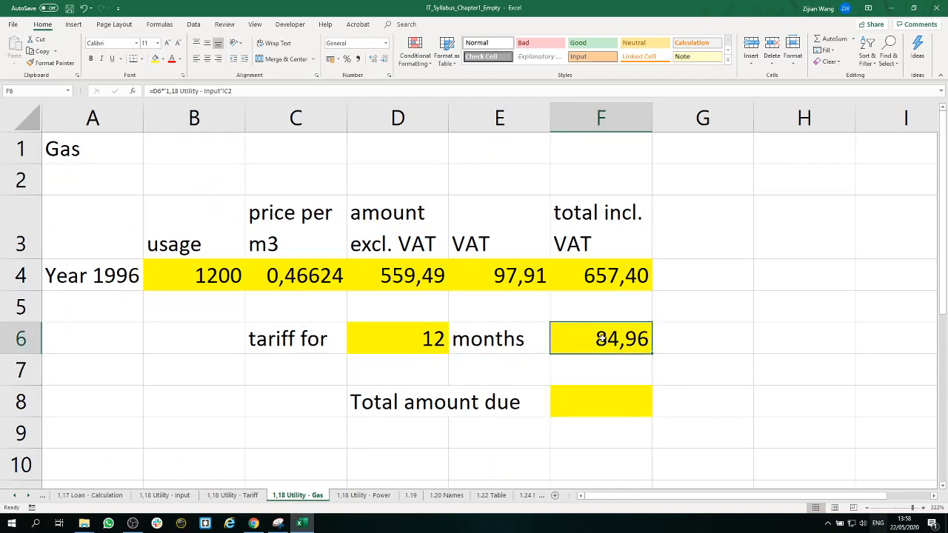
# Step: Calculate the total amount due for gas in cell F8 with the formula =F4+F6
pyautogui.click(609, 399)
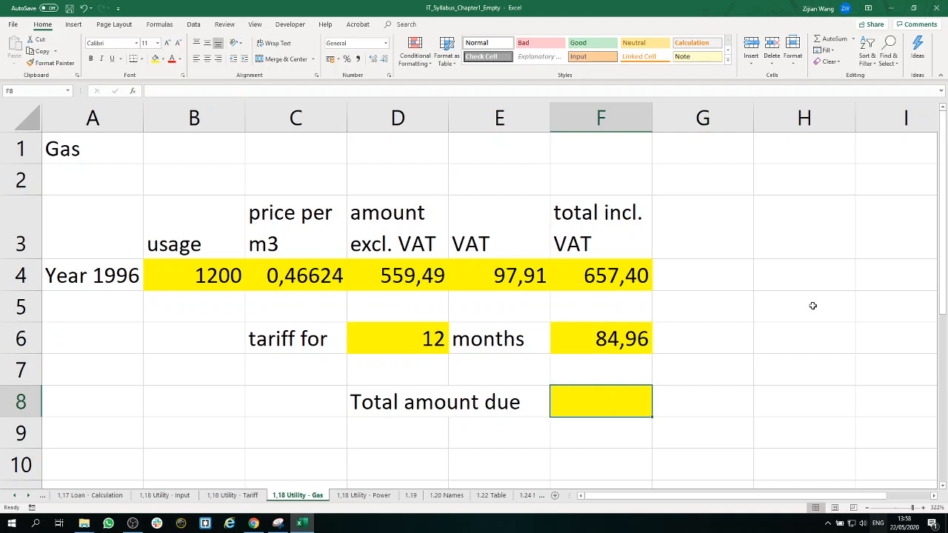
pyautogui.write('=')
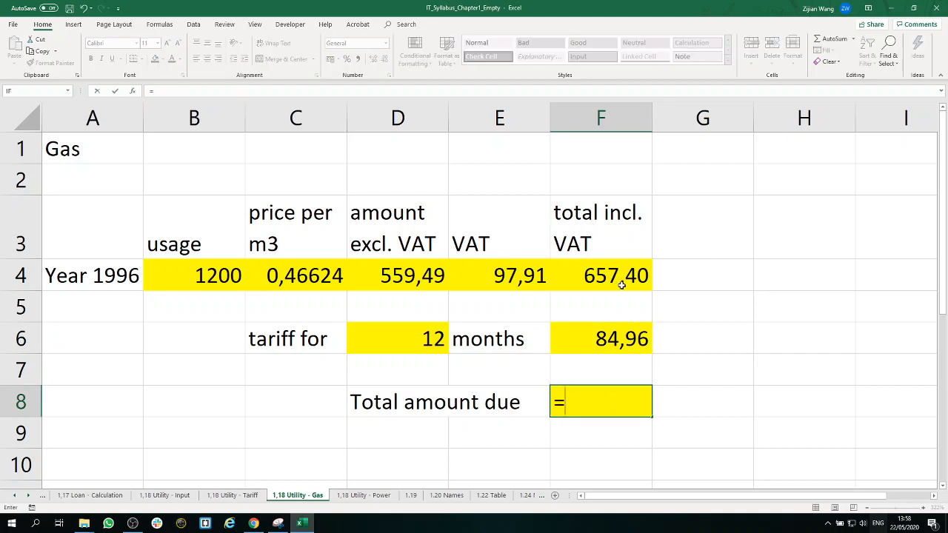
pyautogui.click(646, 282)
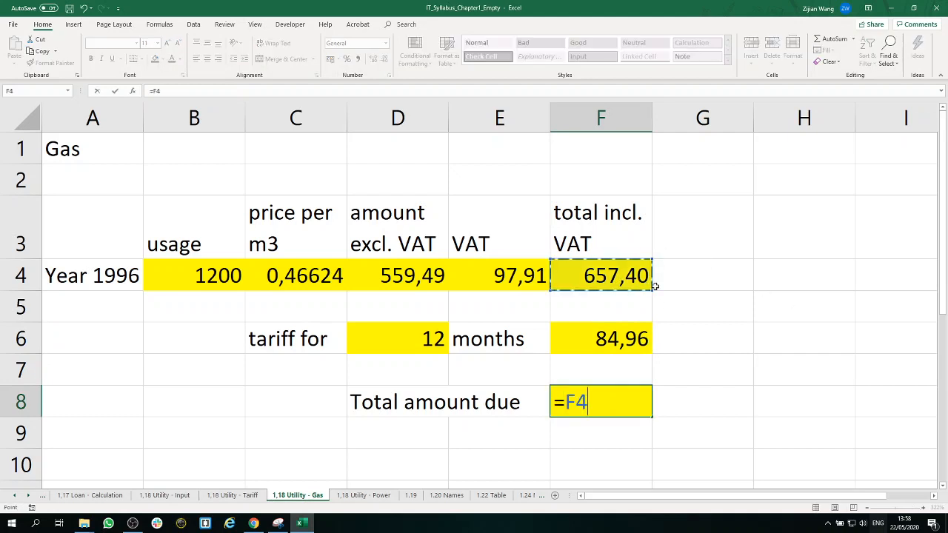
pyautogui.write('+')
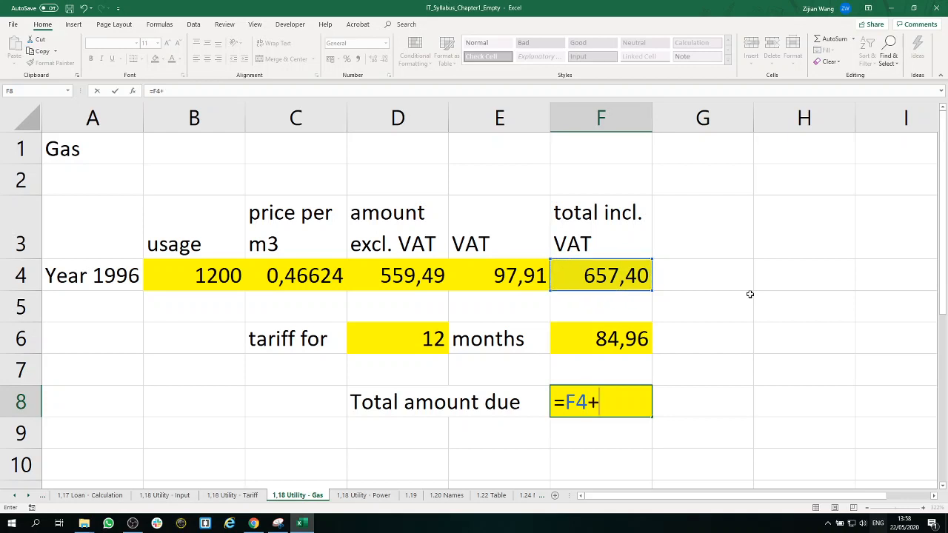
pyautogui.click(647, 343)
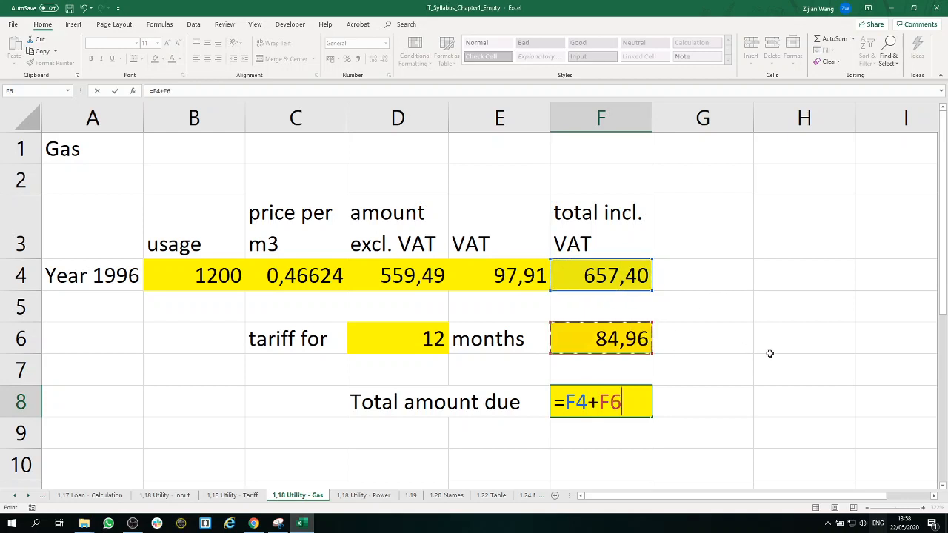
pyautogui.press('Return')
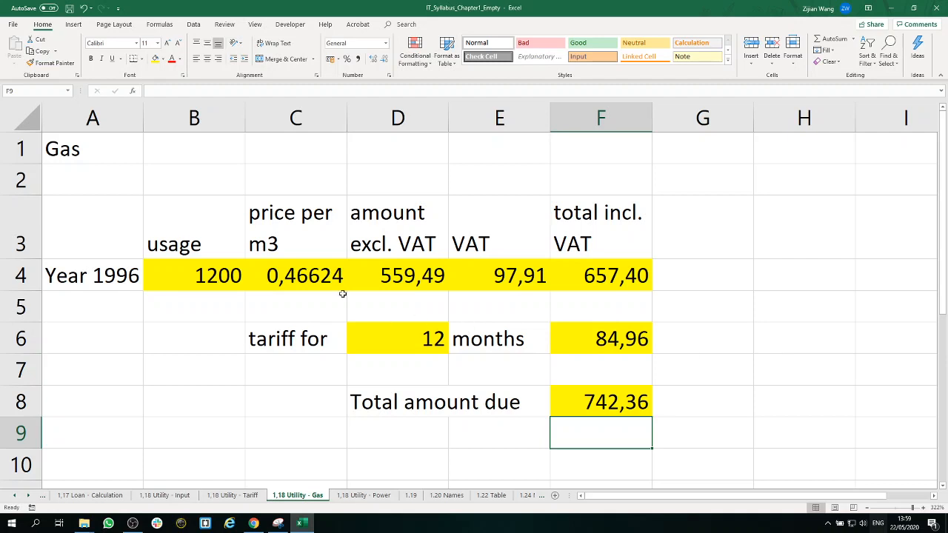
# Step: Review the formulas for usage, price, amount excluding VAT, VAT and total in cells B4 to F4 of the Gas sheet
pyautogui.click(195, 276)
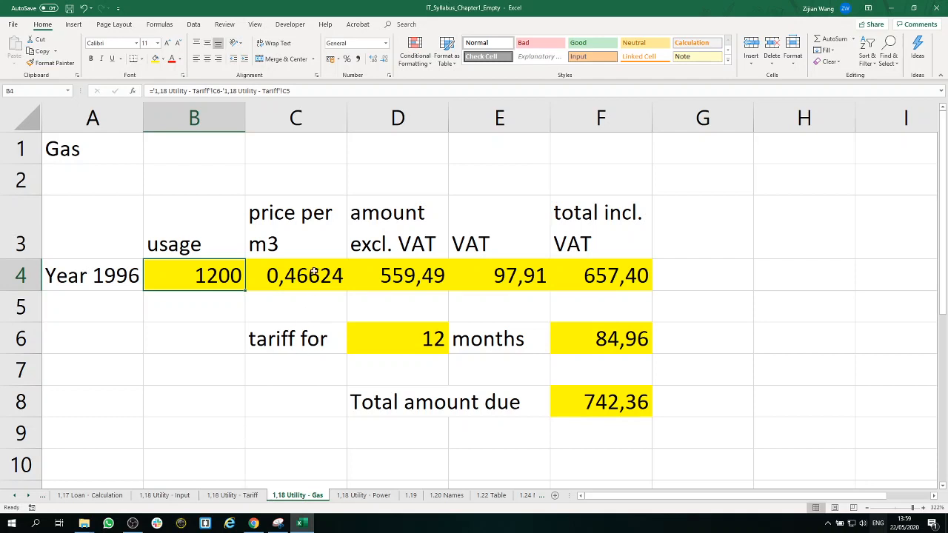
pyautogui.click(314, 273)
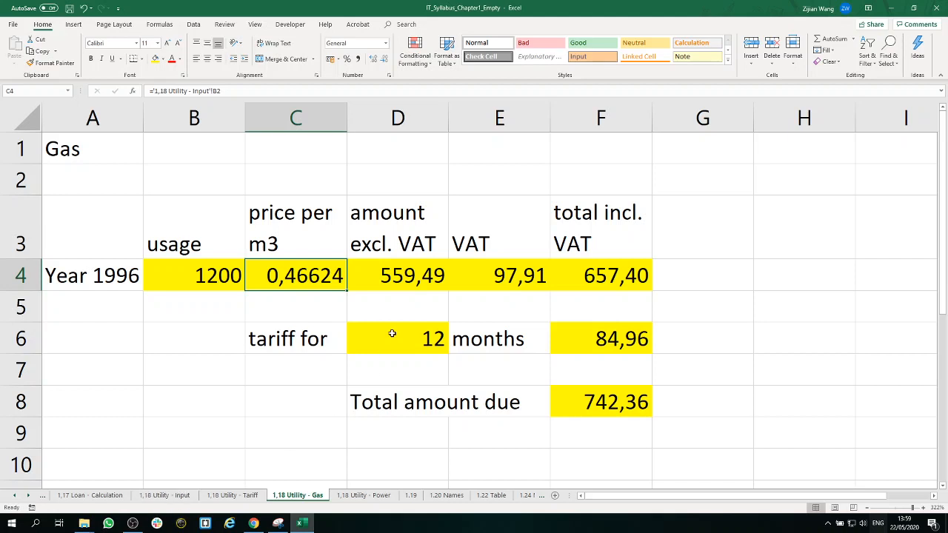
pyautogui.click(400, 278)
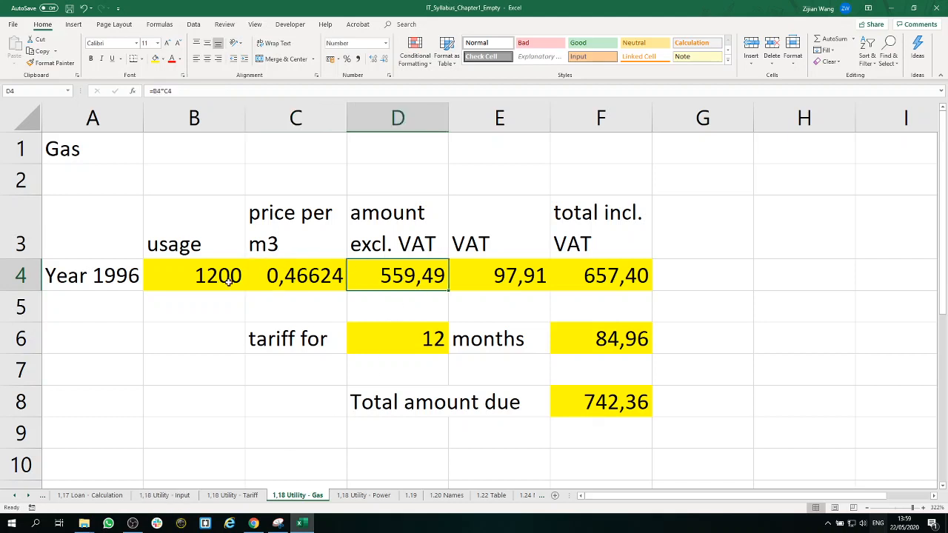
pyautogui.moveTo(228, 283); pyautogui.dragTo(287, 280)
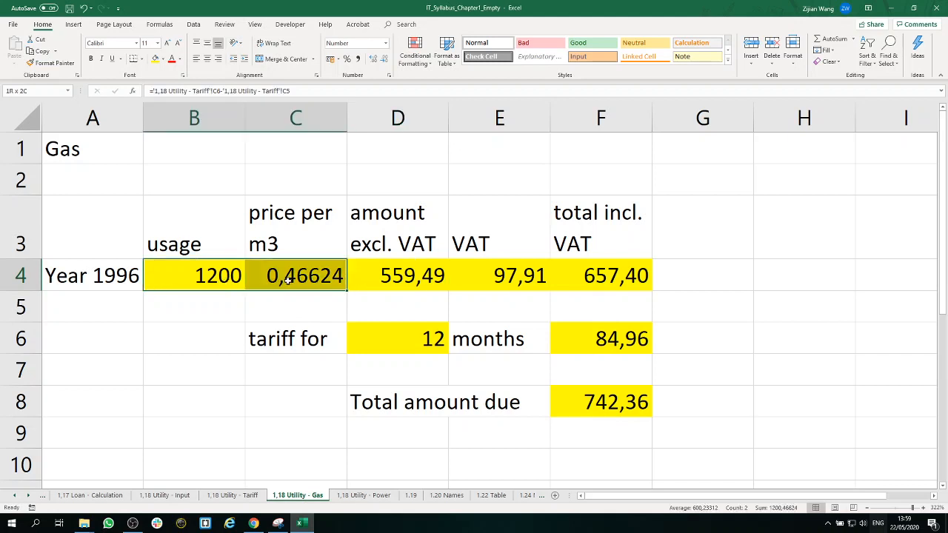
pyautogui.click(498, 291)
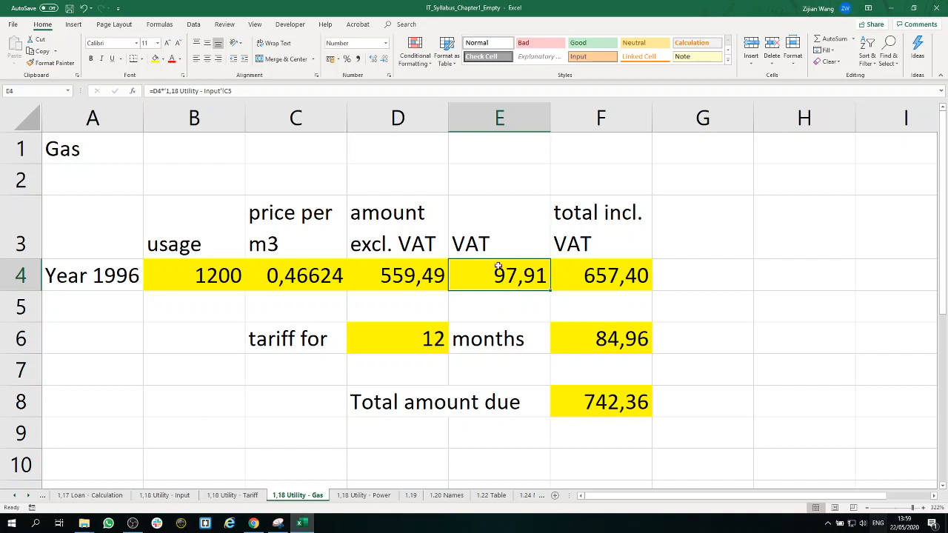
pyautogui.click(413, 279)
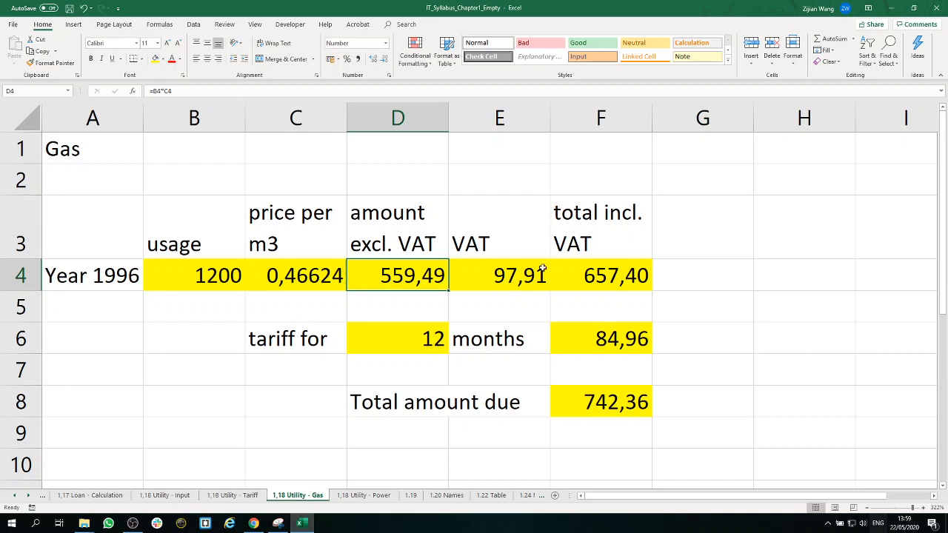
pyautogui.click(627, 280)
pyautogui.moveTo(410, 278); pyautogui.dragTo(485, 276)
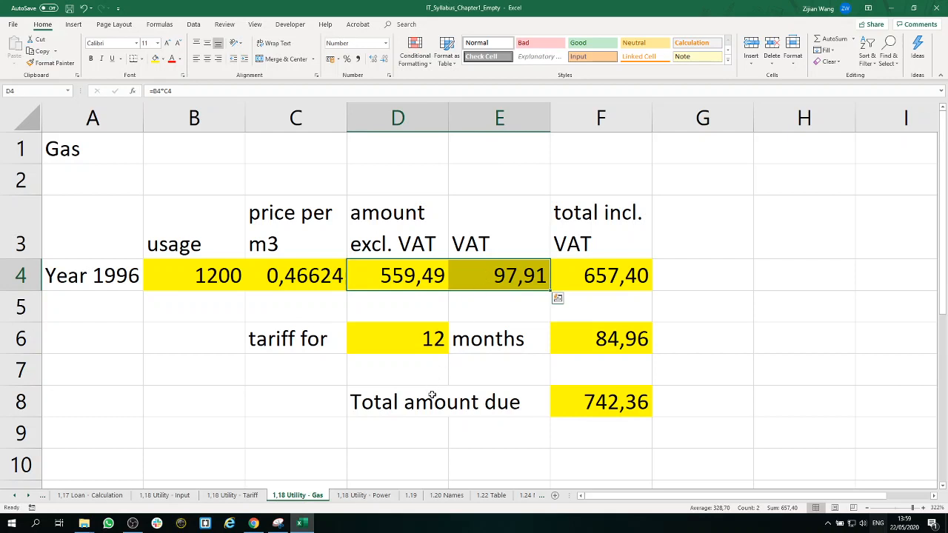
# Step: Review the tariff formulas in cells D6 and F6 and how the total due in F8 adds F4 and F6
pyautogui.click(427, 344)
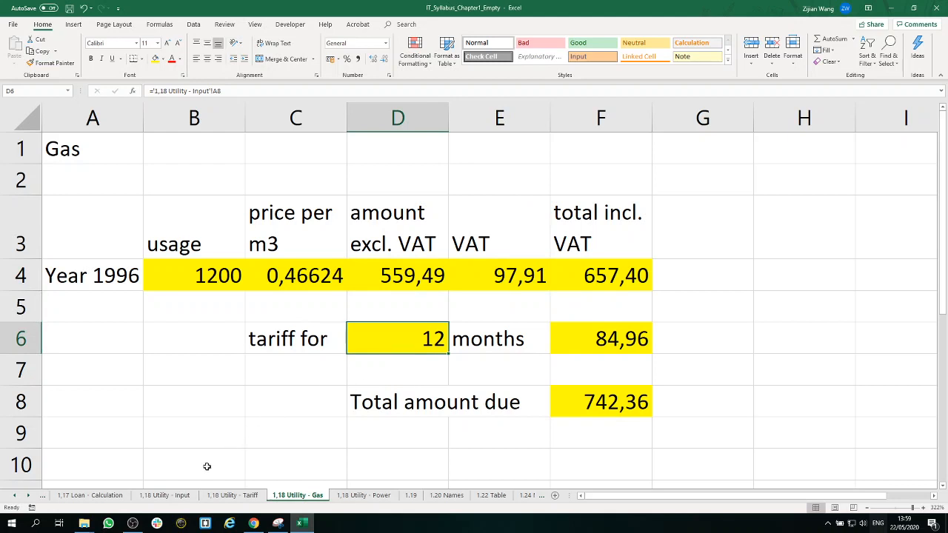
pyautogui.click(607, 338)
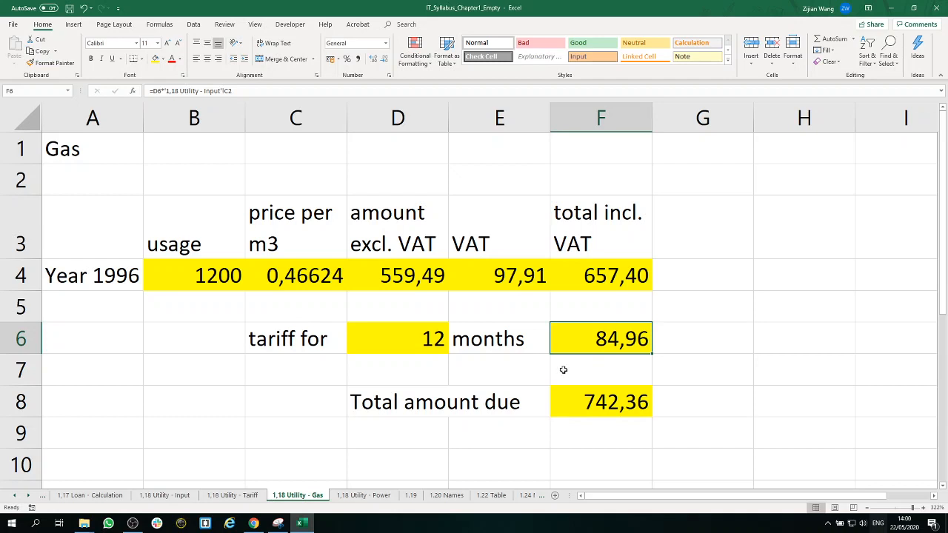
pyautogui.click(434, 340)
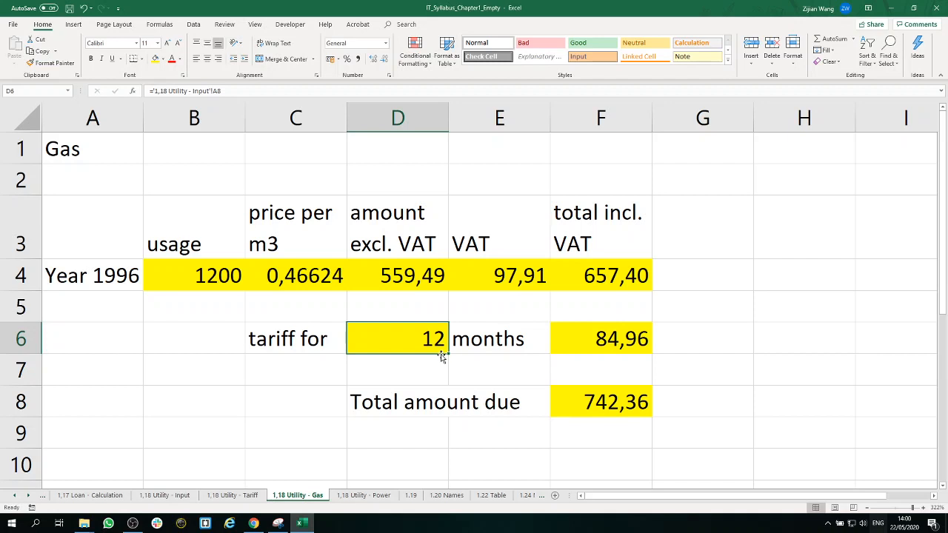
pyautogui.click(617, 410)
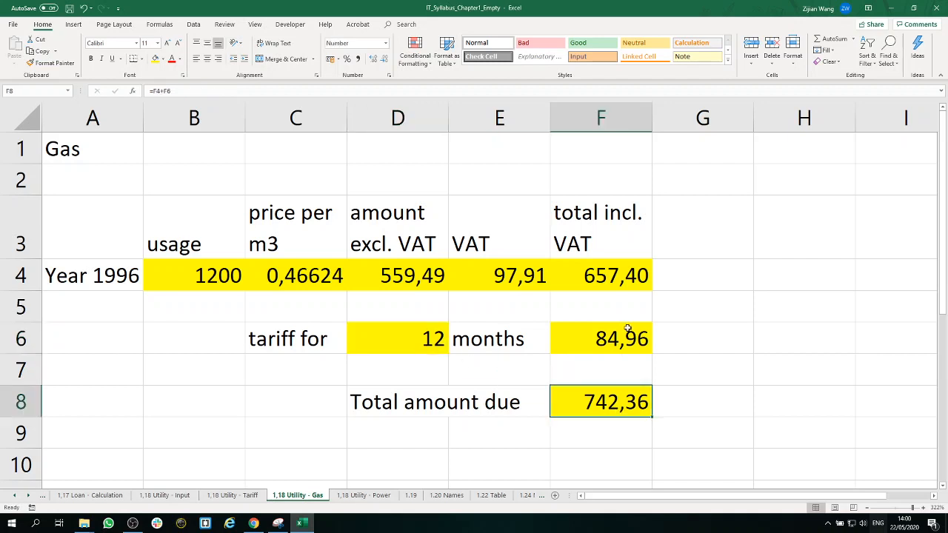
pyautogui.click(624, 275)
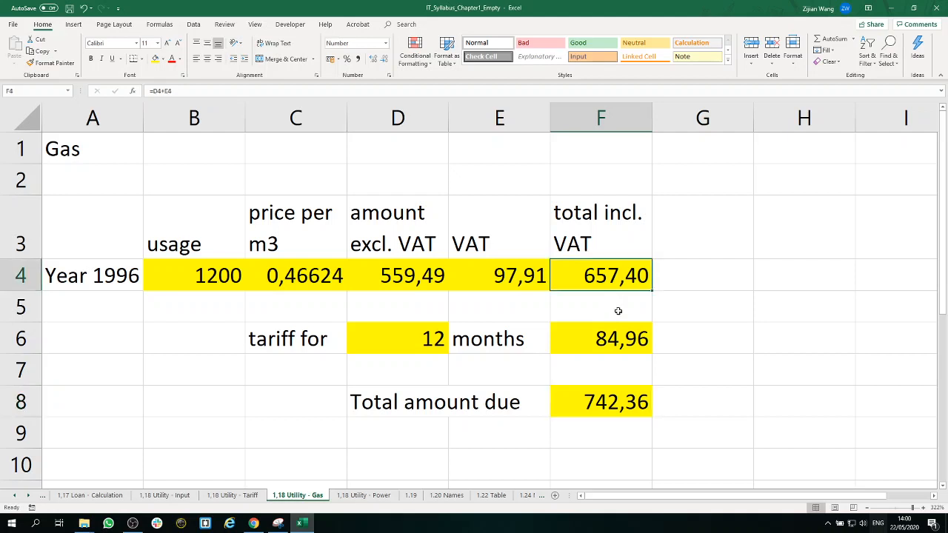
pyautogui.click(614, 343)
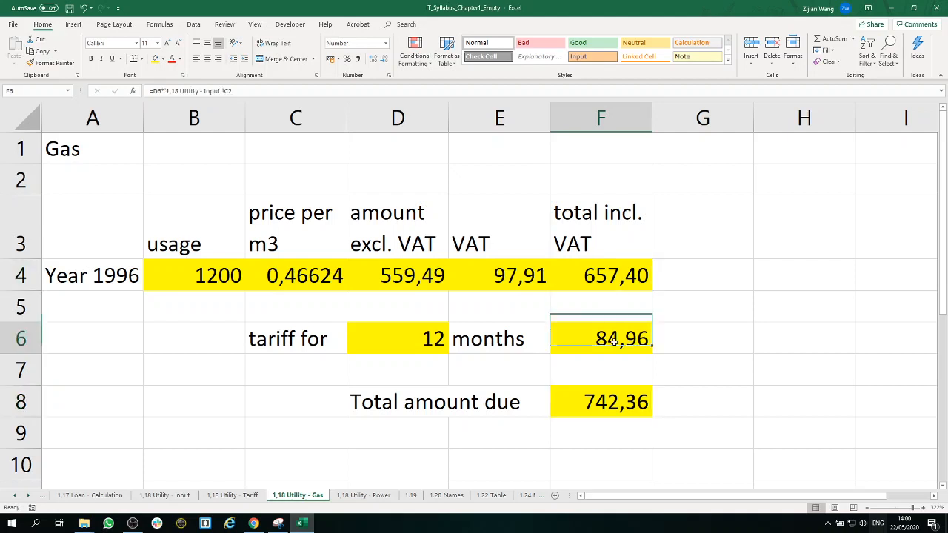
pyautogui.click(600, 402)
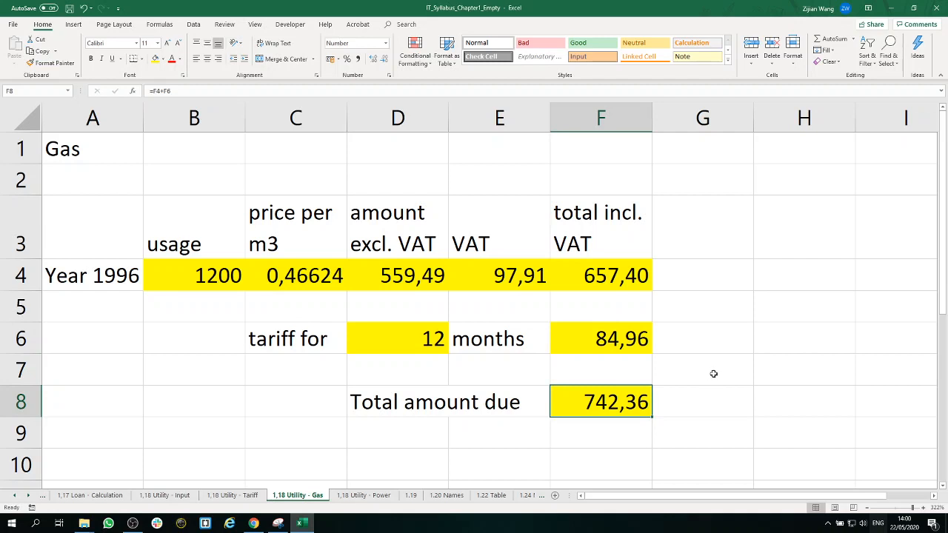
# Step: Examine the empty yellow cells B4 to F4 on the 1,18 Utility - Power sheet and their column headings
pyautogui.click(364, 496)
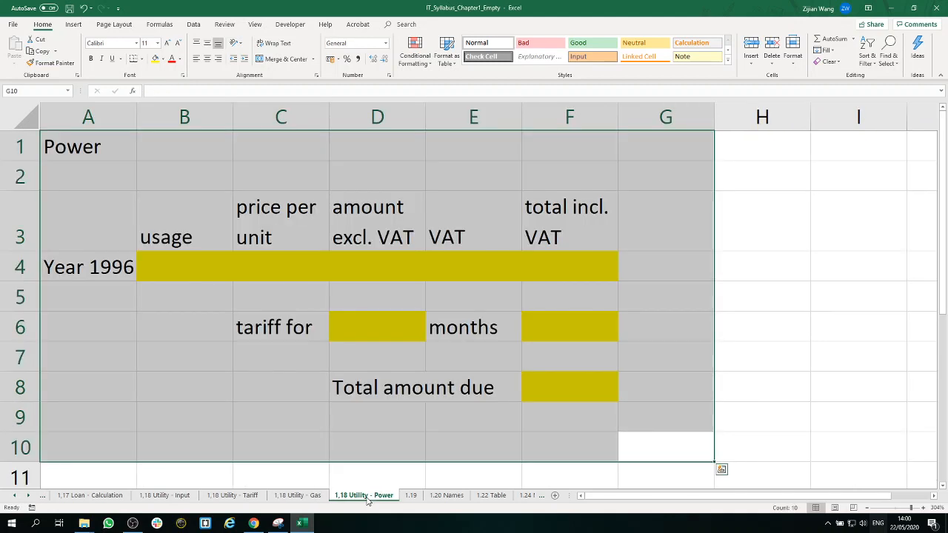
pyautogui.click(376, 442)
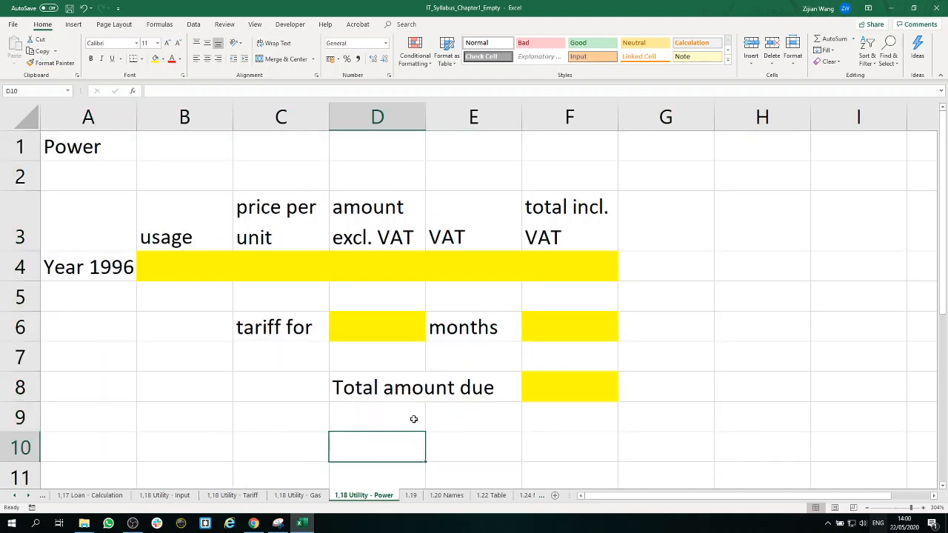
pyautogui.click(204, 270)
pyautogui.click(284, 268)
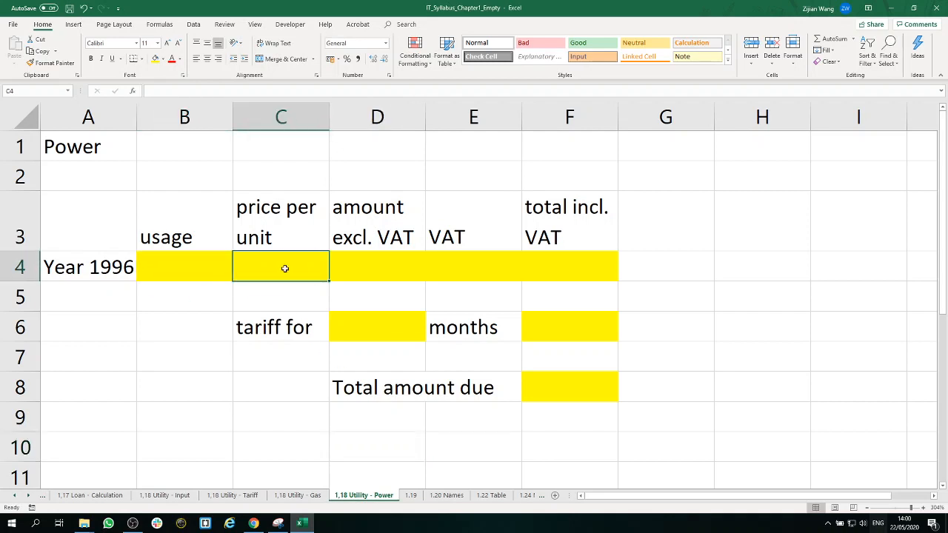
pyautogui.click(379, 268)
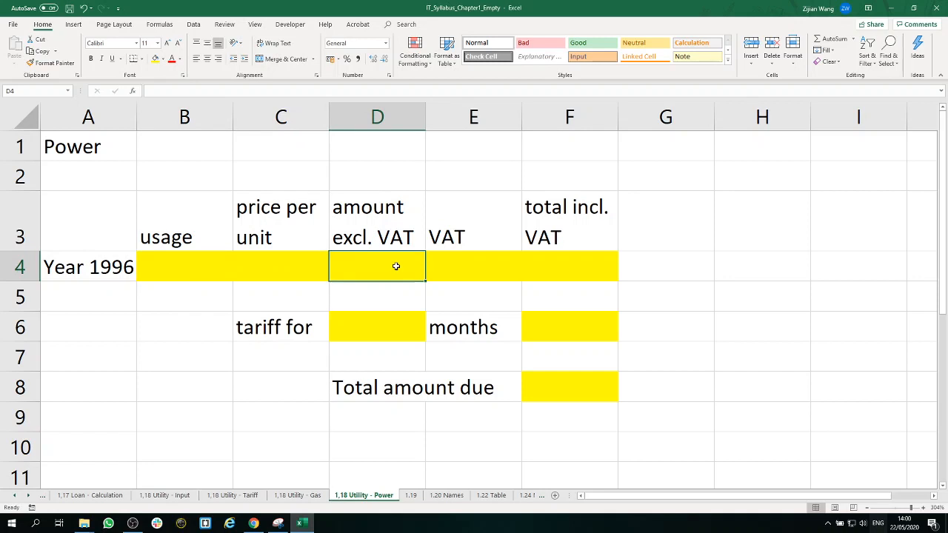
pyautogui.click(457, 268)
pyautogui.click(563, 269)
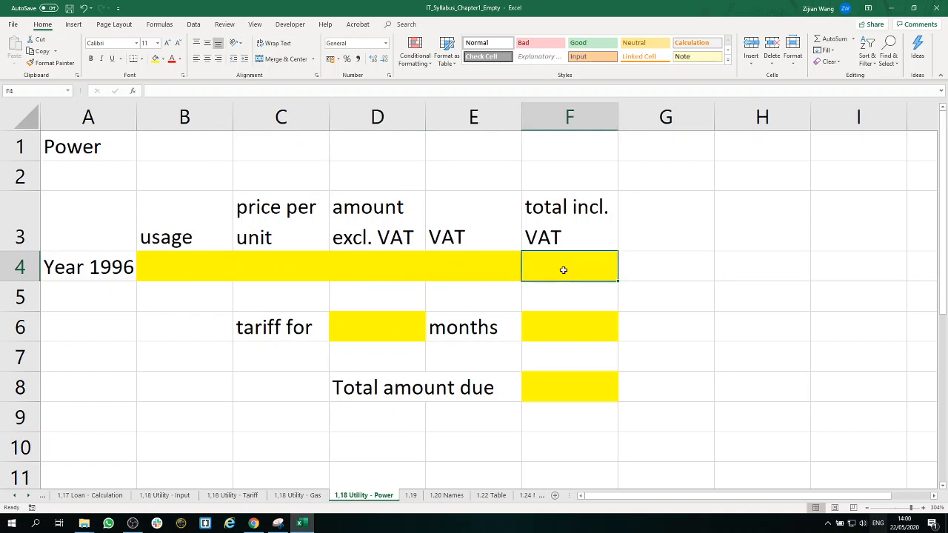